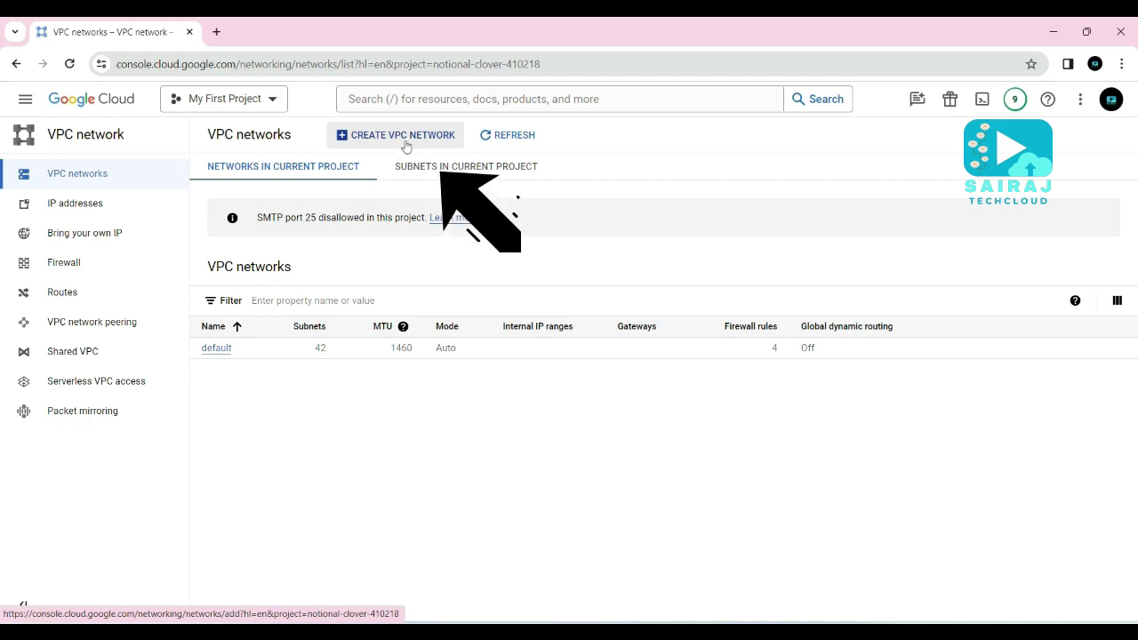
Start a new VPC network in the current project and name it vpc-private-1
left_click(387, 141)
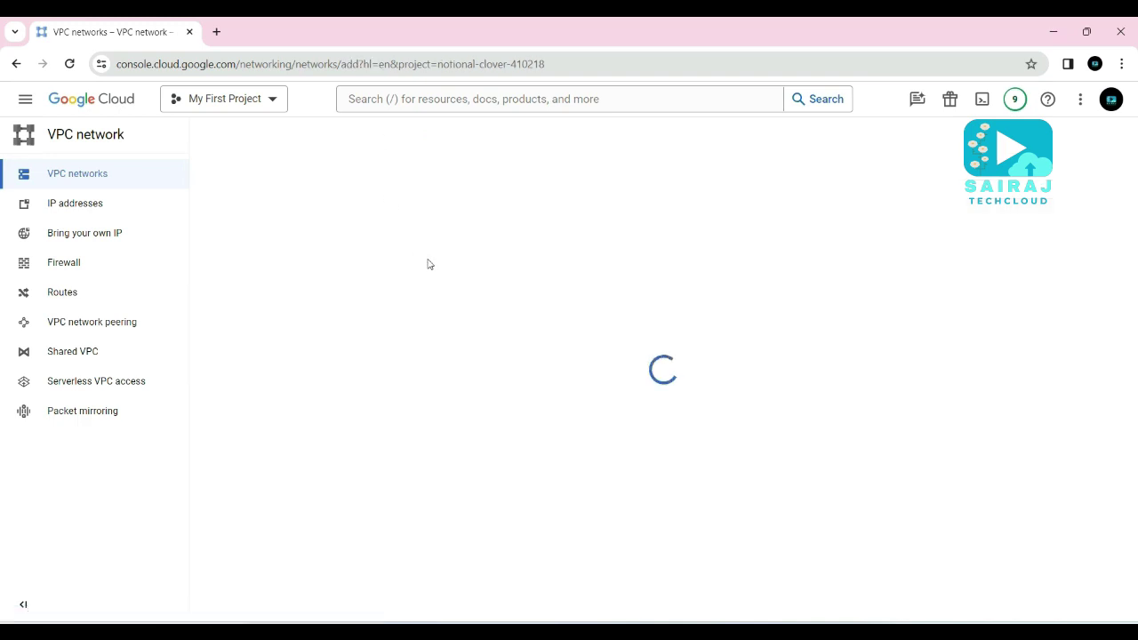
left_click(278, 188)
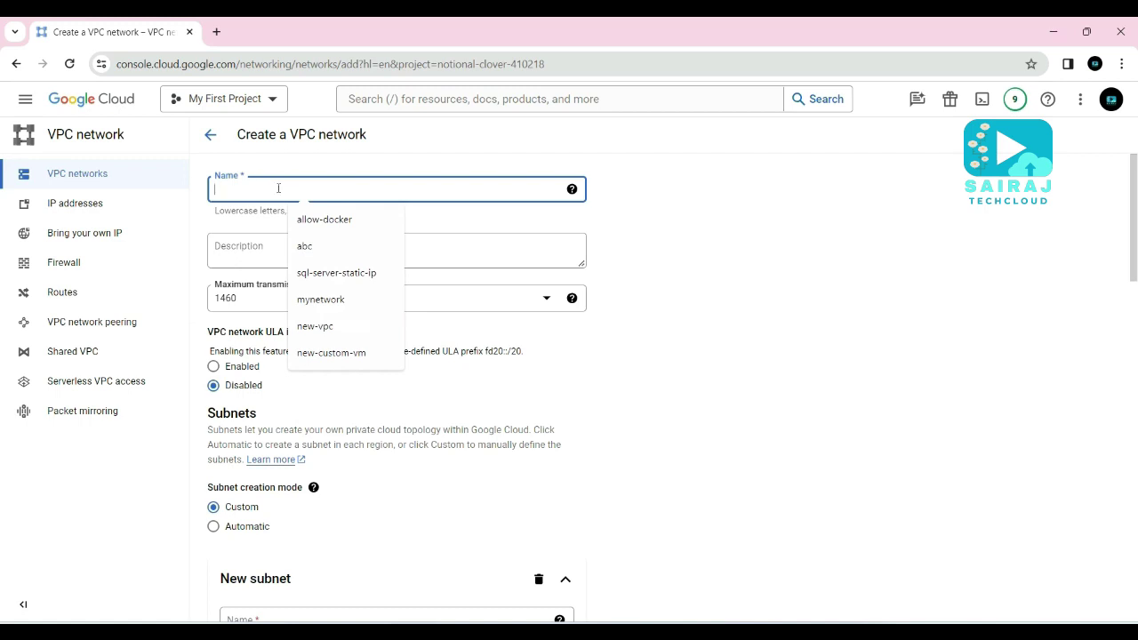
type("vpc")
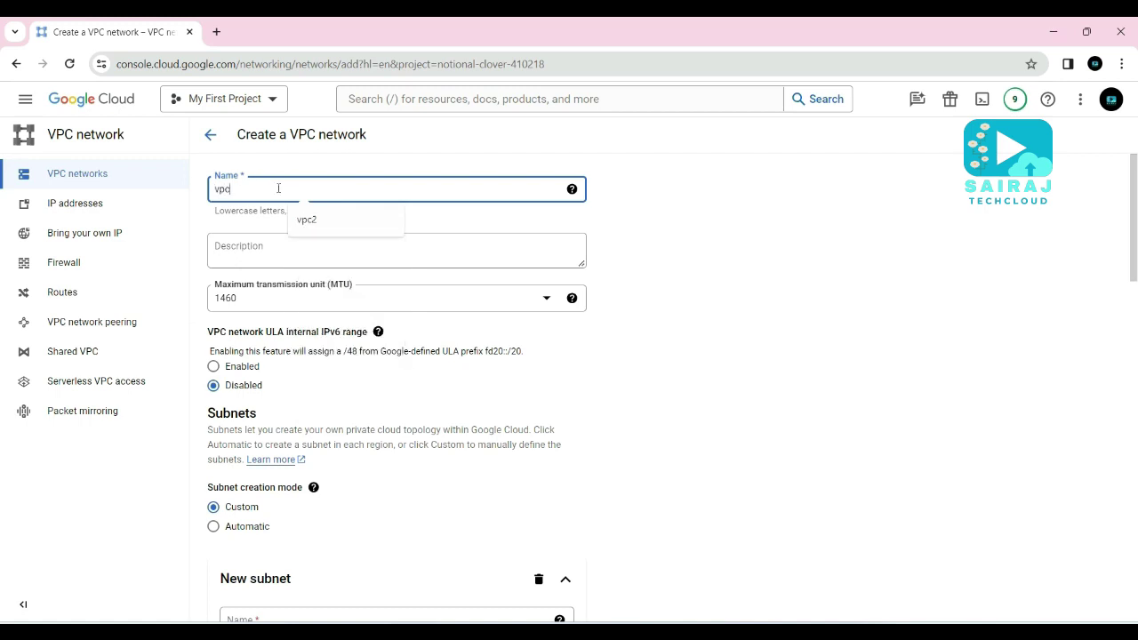
type("-private-1")
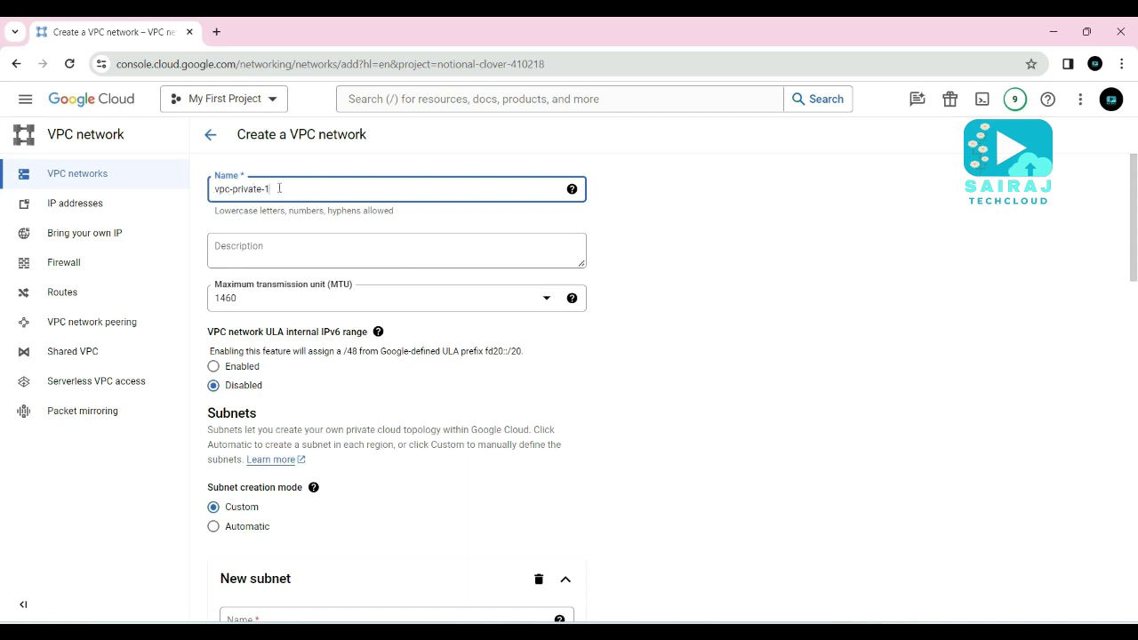
left_click(552, 215)
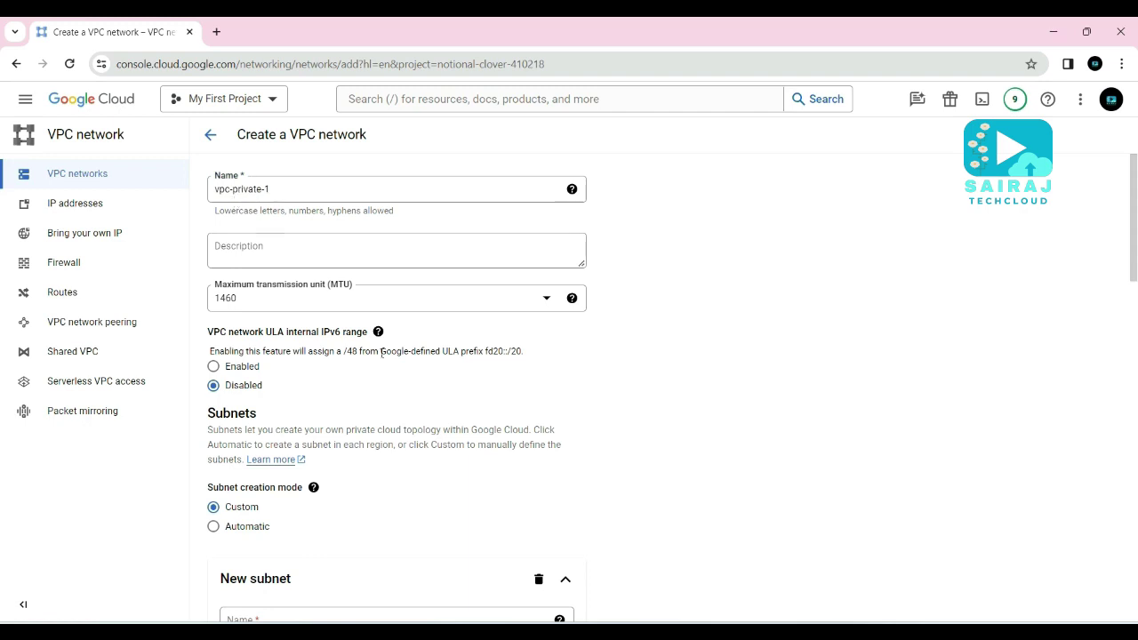
Name the new subnet subnet1 and set its region to us-central1
scroll(400, 396, "down", 3)
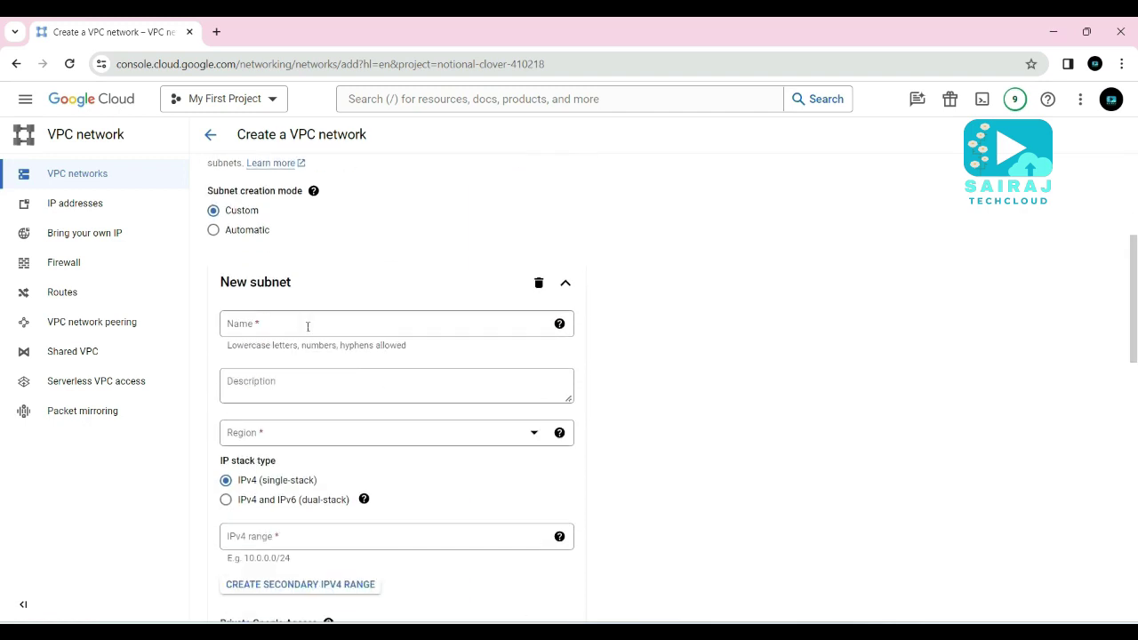
left_click(293, 330)
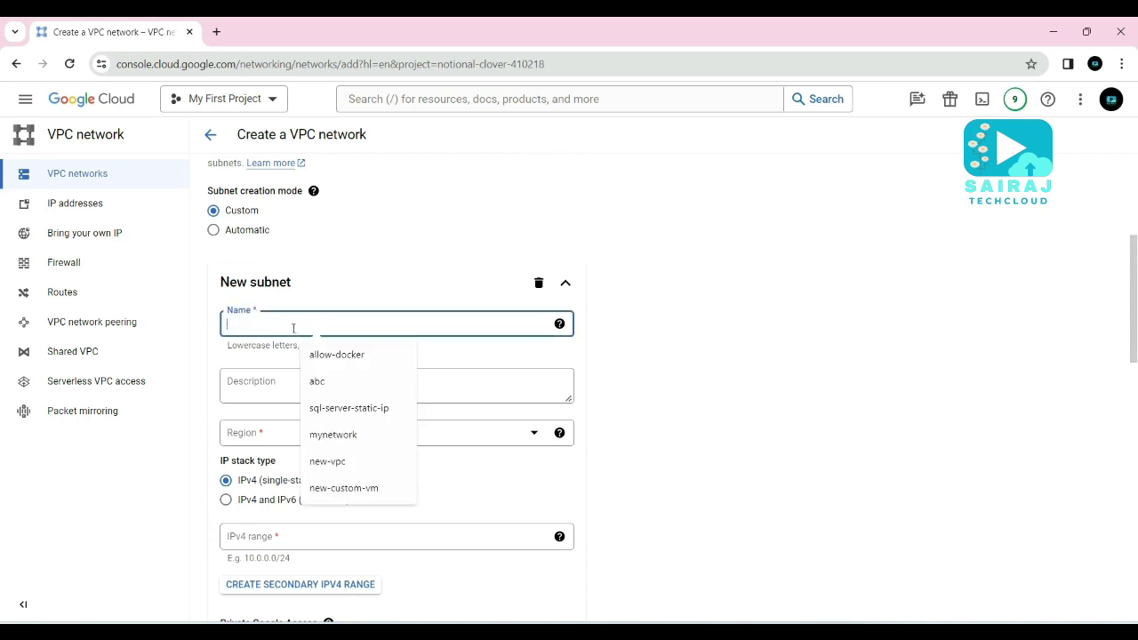
type("subnet1")
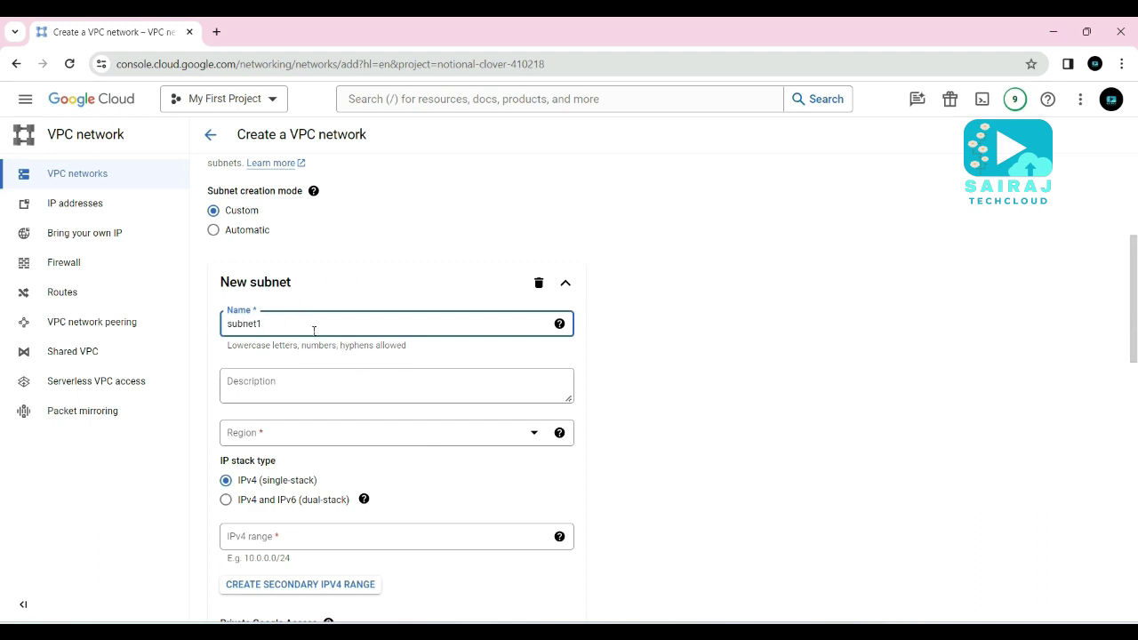
left_click(279, 435)
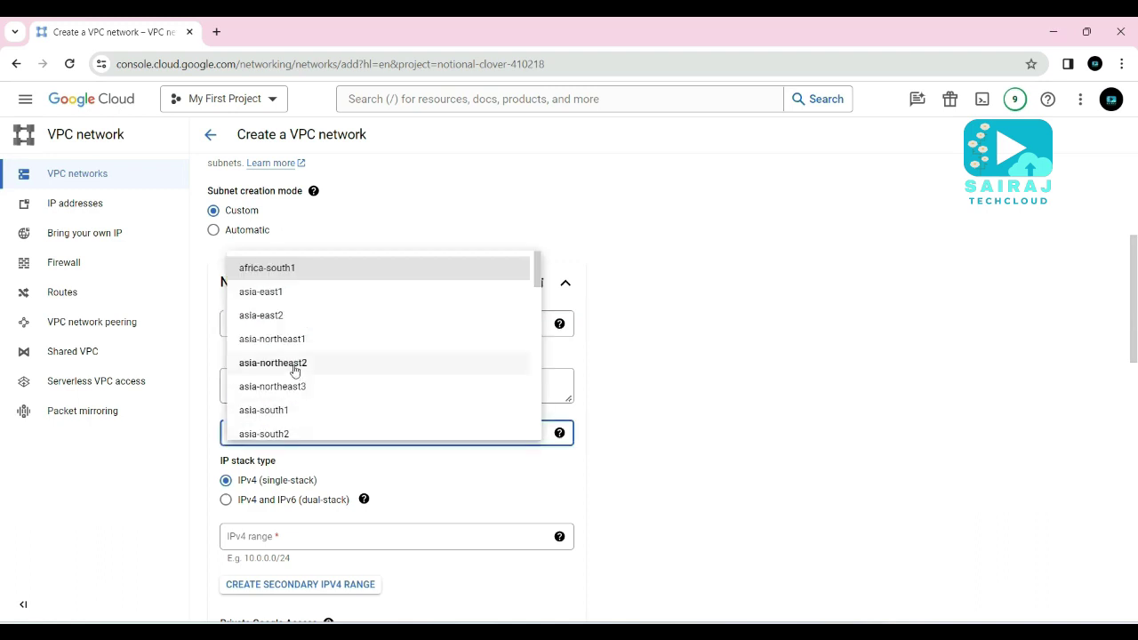
scroll(309, 365, "down", 5)
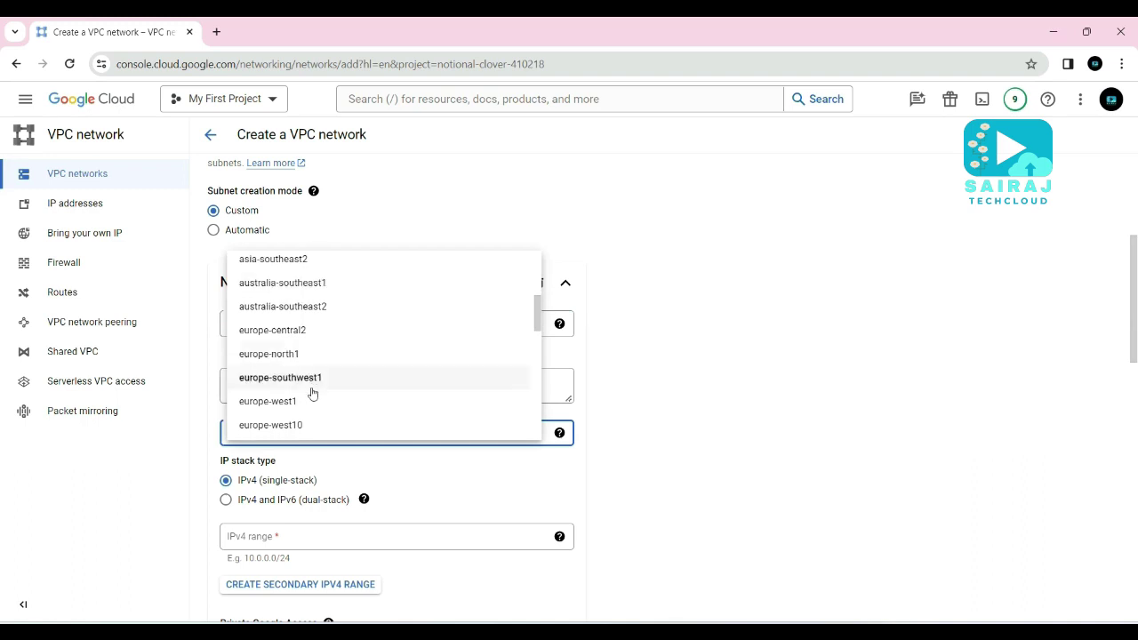
scroll(315, 393, "down", 5)
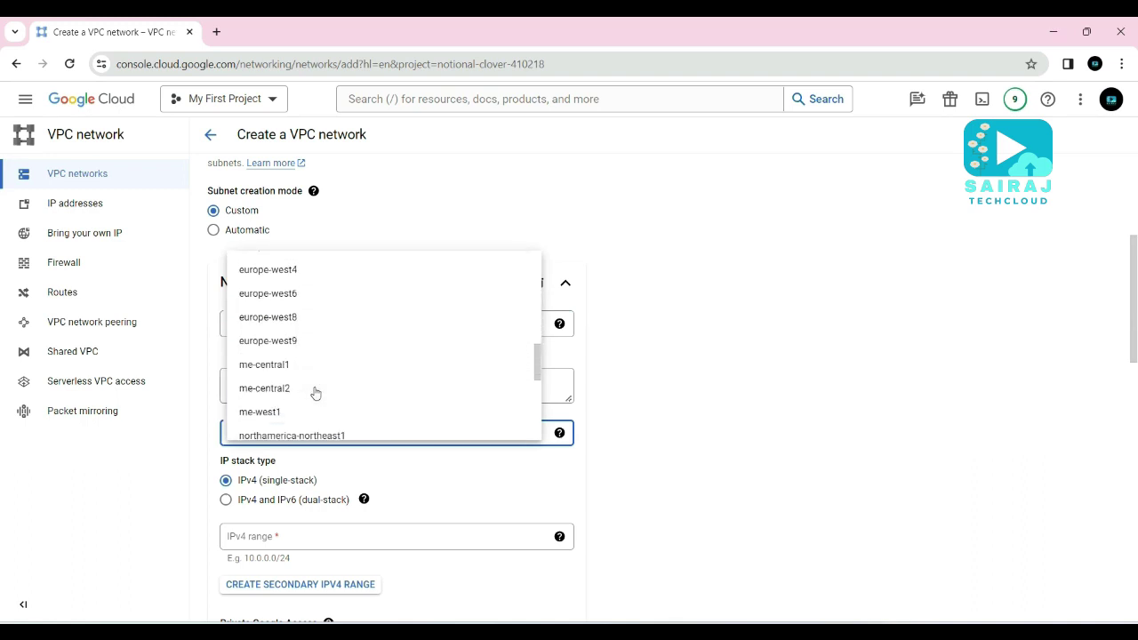
scroll(315, 393, "down", 5)
scroll(281, 313, "up", 3)
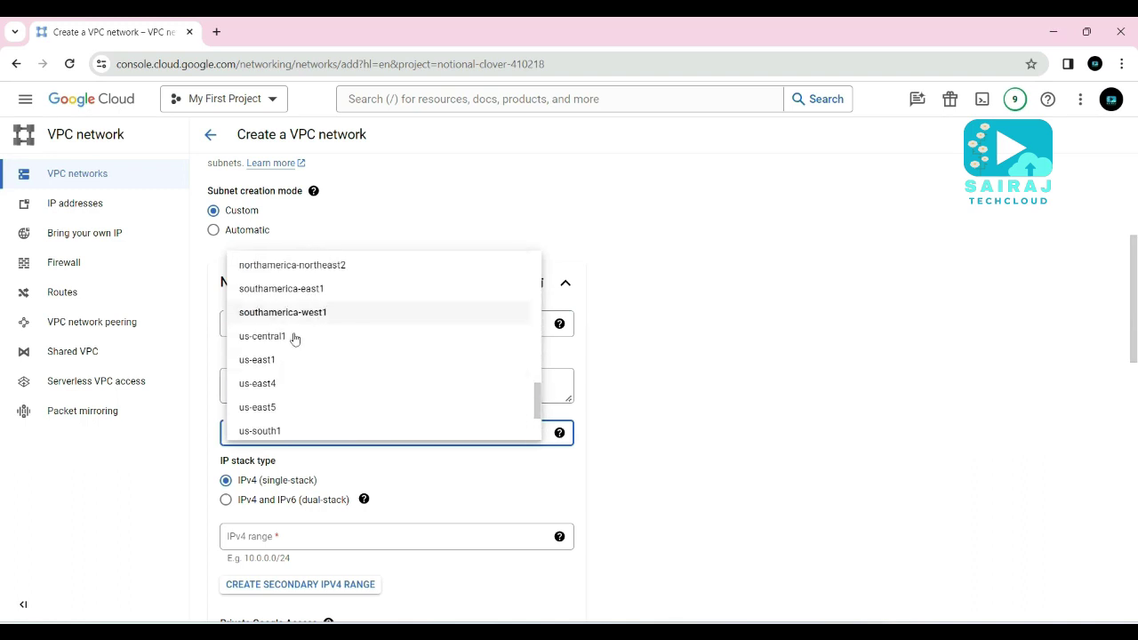
left_click(274, 344)
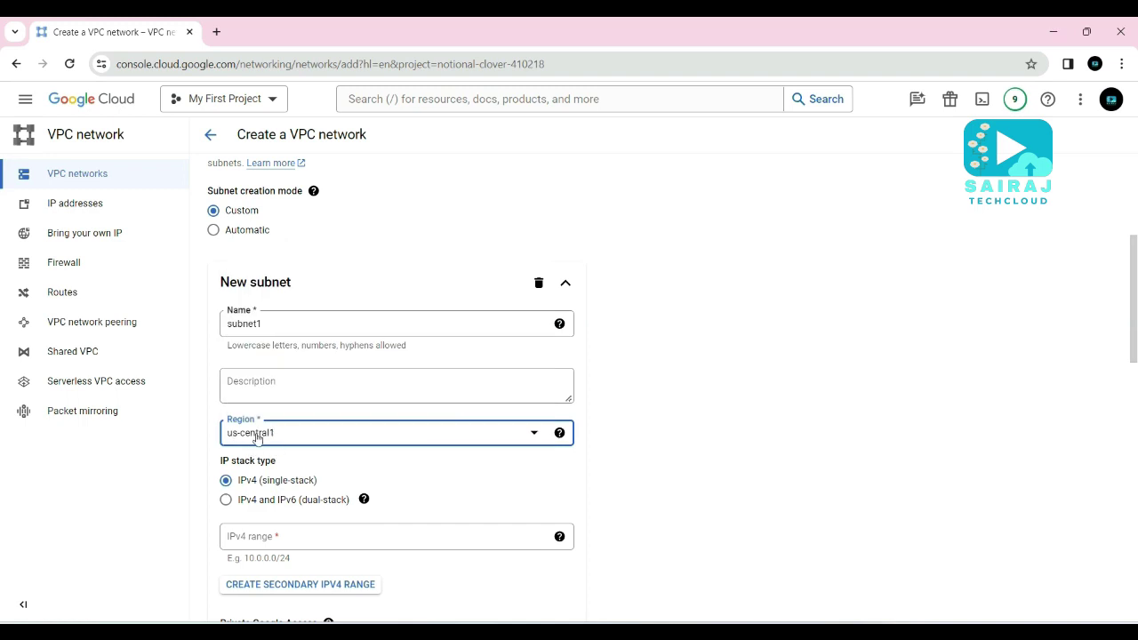
left_click(542, 506)
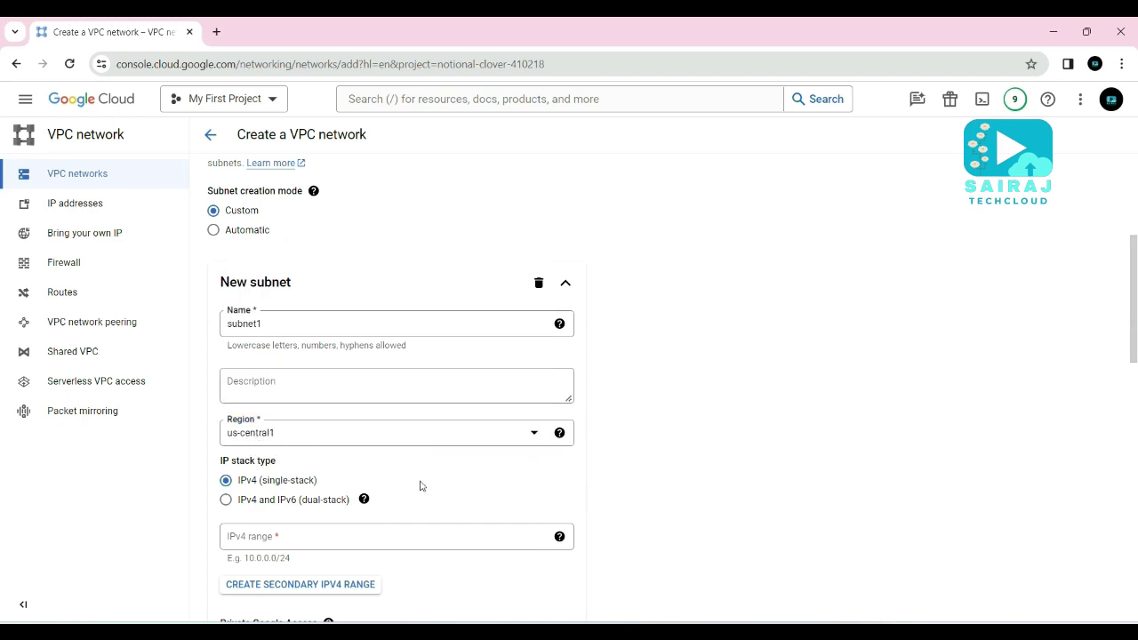
Set subnet1's IPv4 range to 10.2.0.0/24 and finish the subnet definition
scroll(422, 486, "down", 2)
left_click(257, 394)
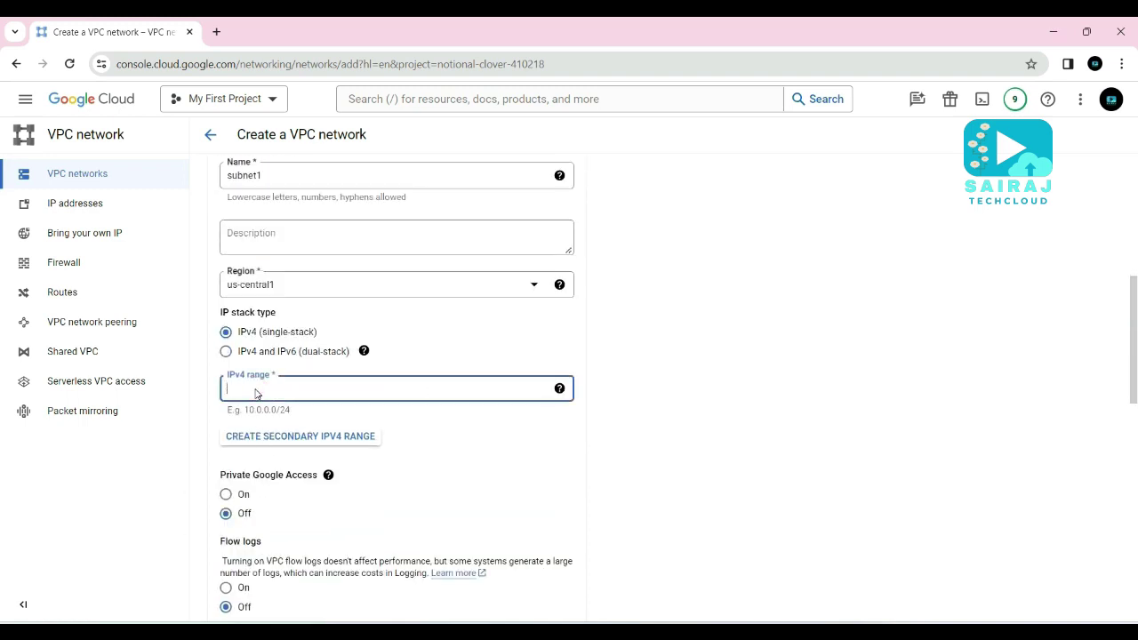
type("10")
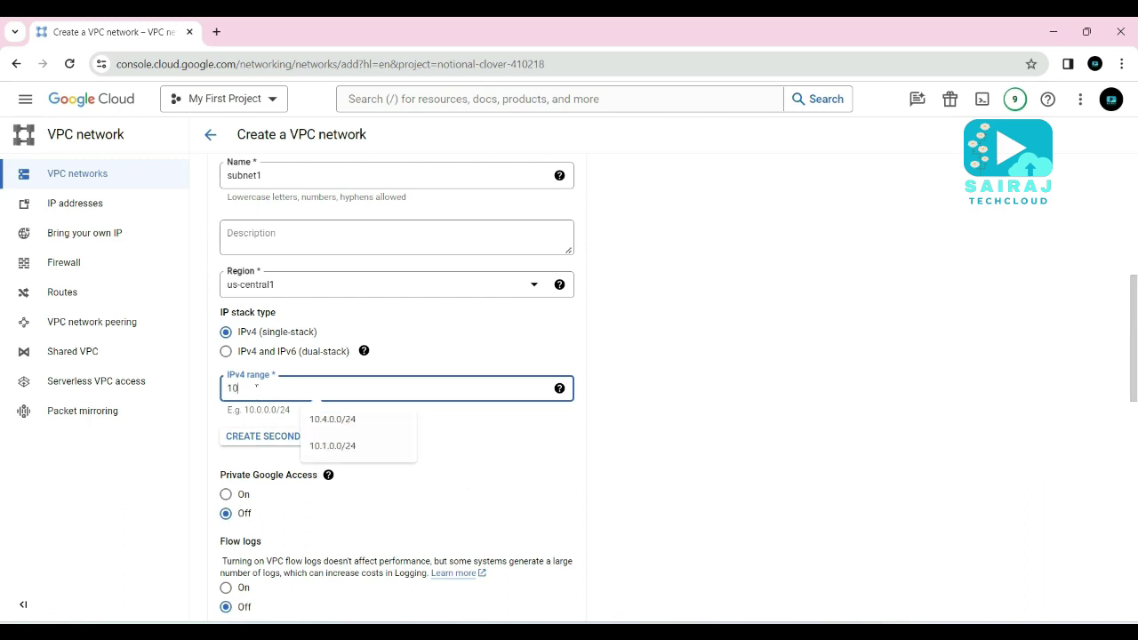
type(".2.0.0/24")
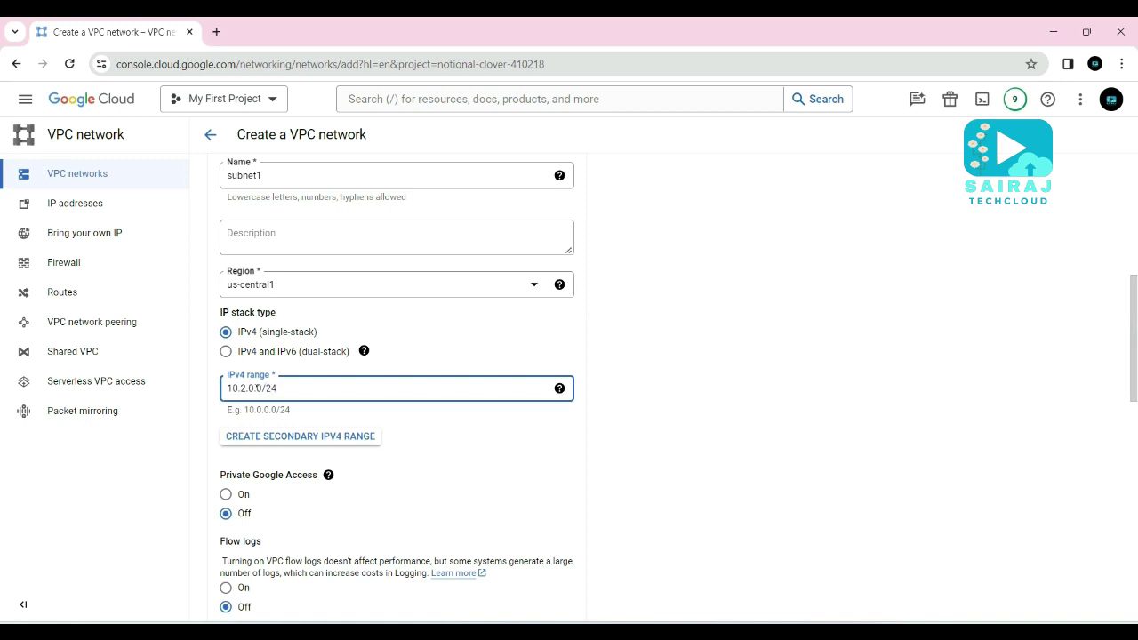
left_click(487, 473)
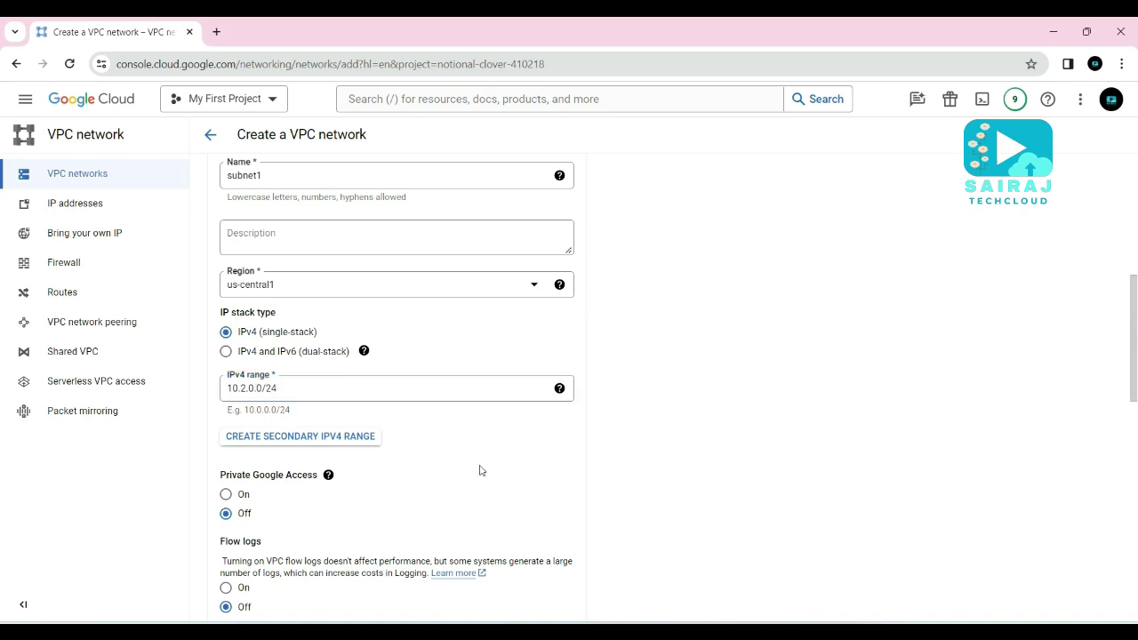
scroll(474, 460, "down", 4)
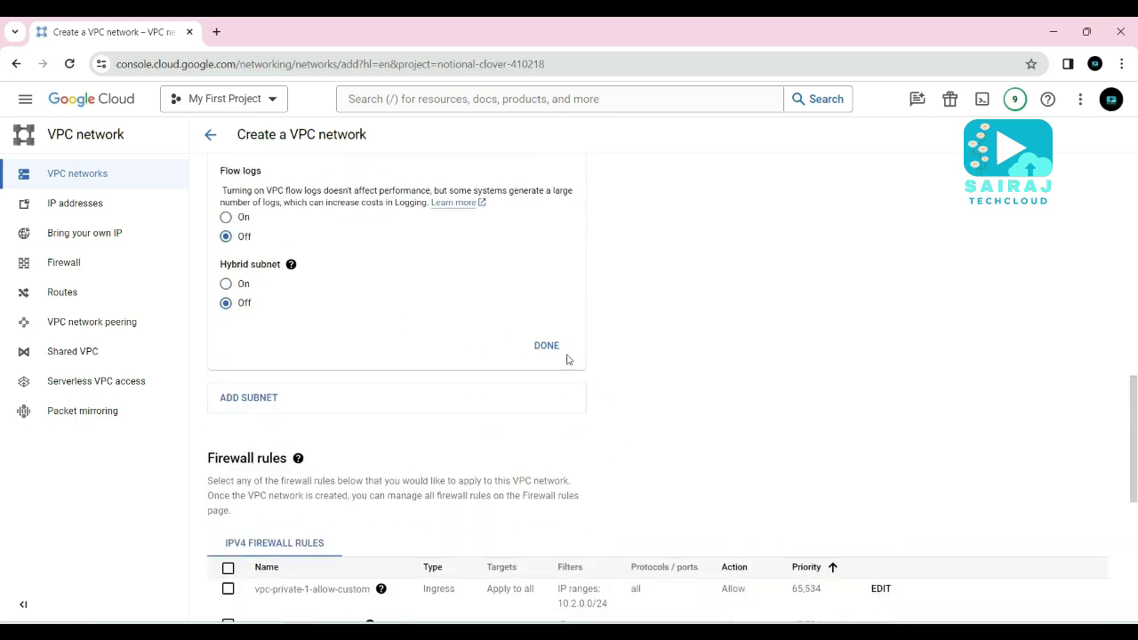
left_click(547, 346)
Review the subnet, firewall rule and routing settings, and create the vpc-private-1 network
scroll(413, 482, "down", 2)
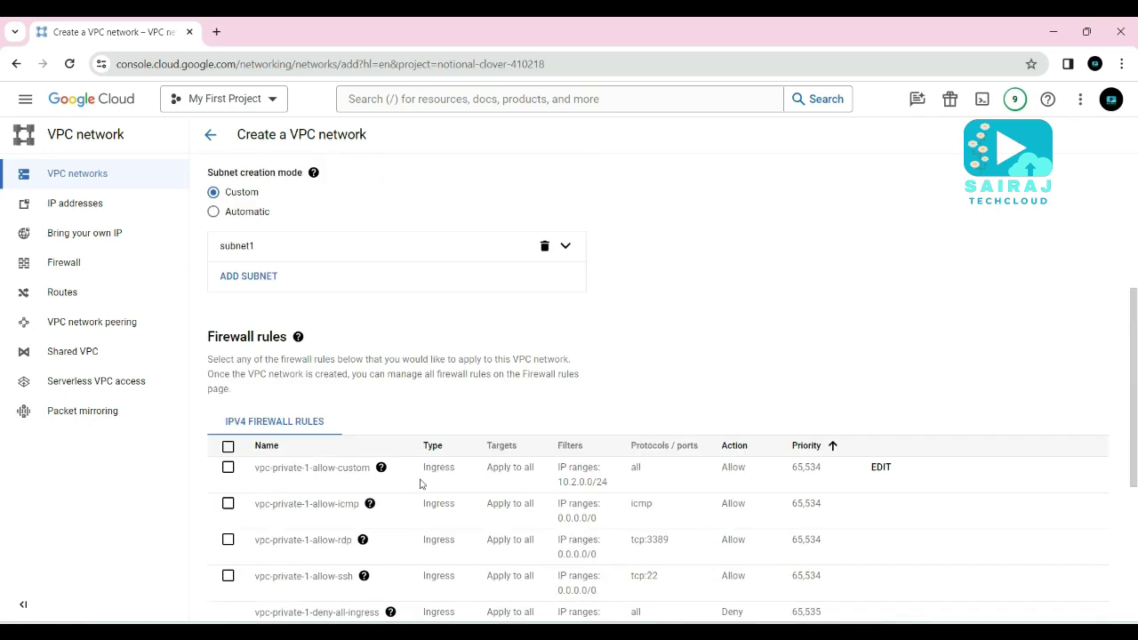
scroll(405, 480, "up", 4)
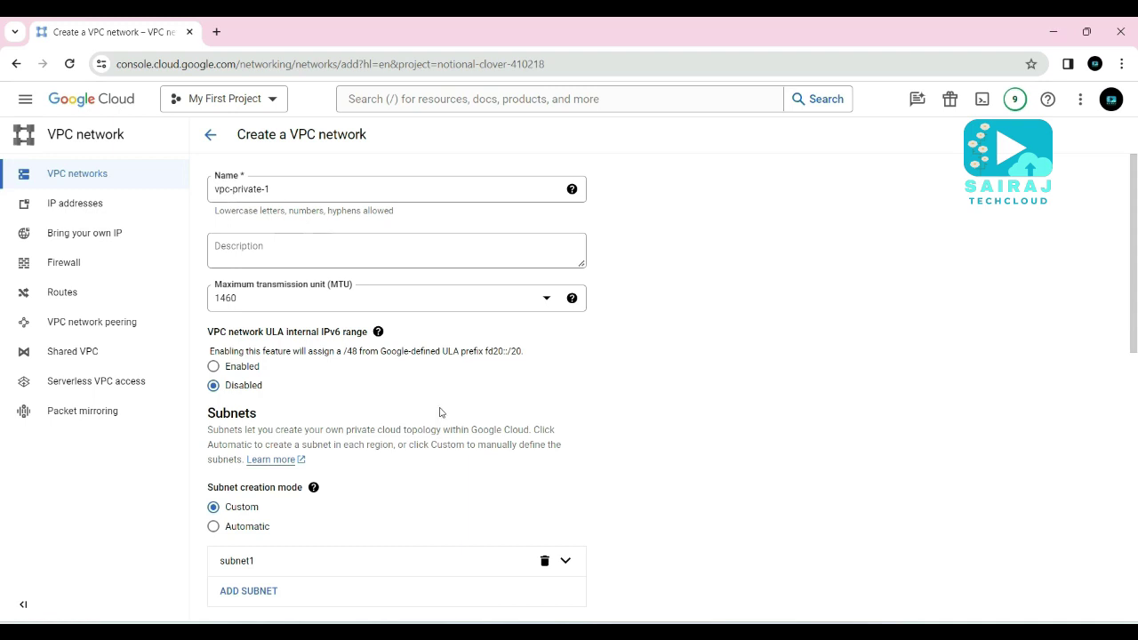
scroll(439, 412, "down", 3)
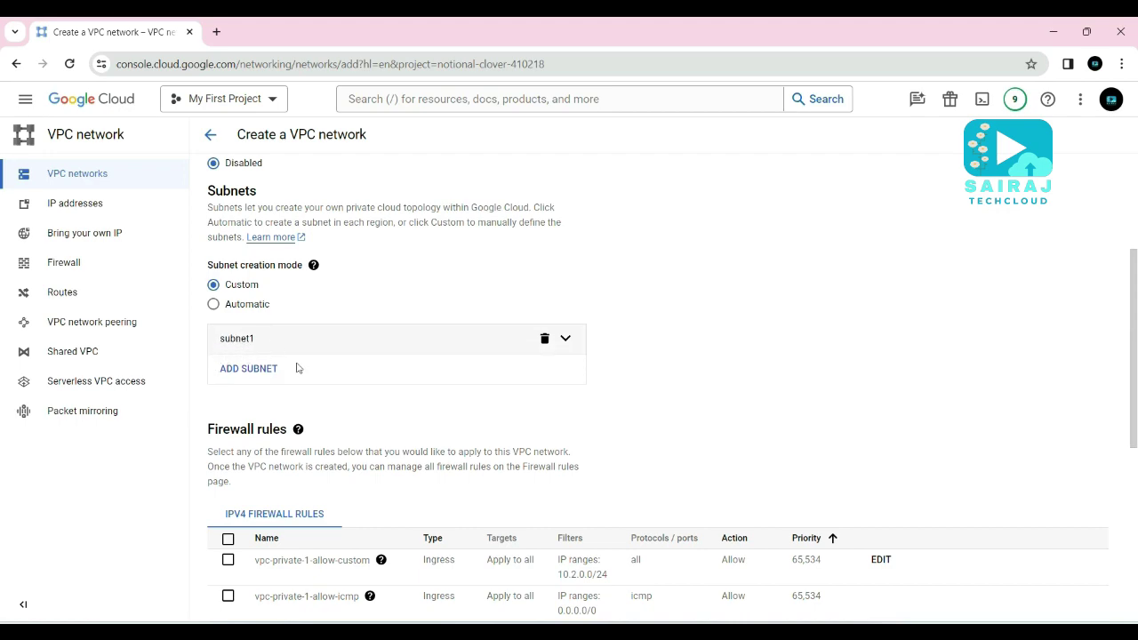
scroll(341, 417, "down", 5)
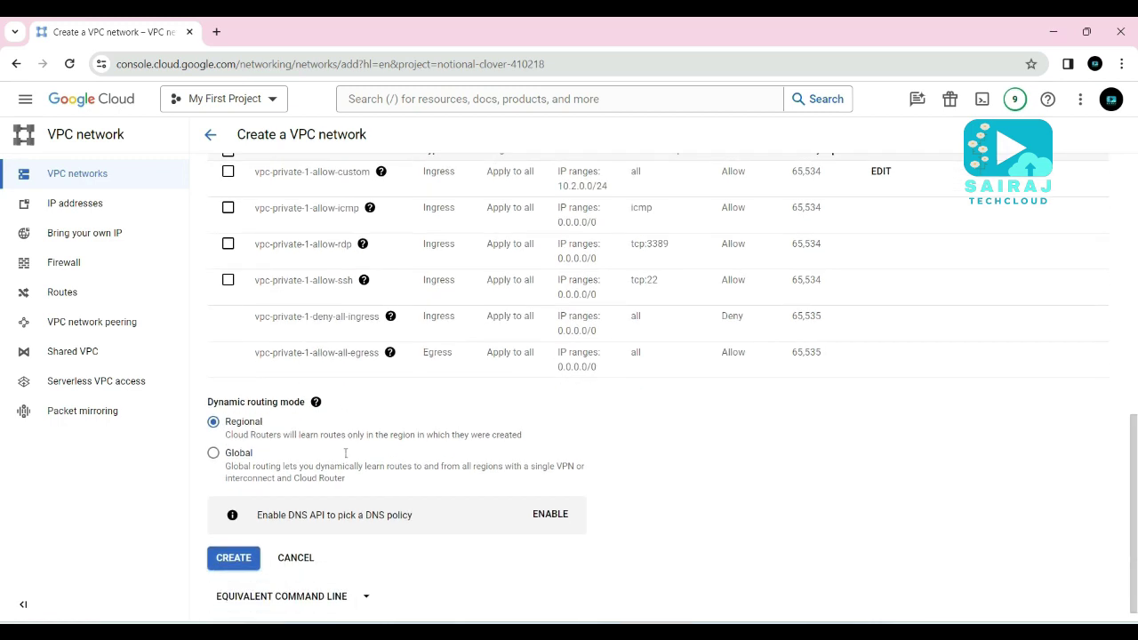
left_click(238, 549)
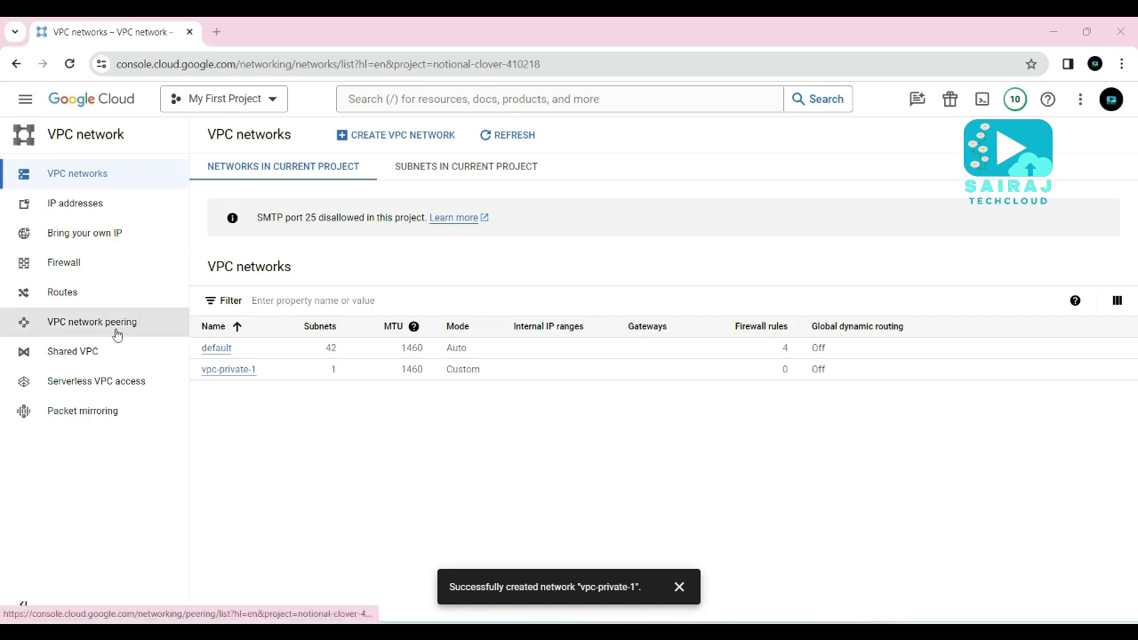
Go to the Compute Engine VM instances and start creating a new instance
left_click(24, 101)
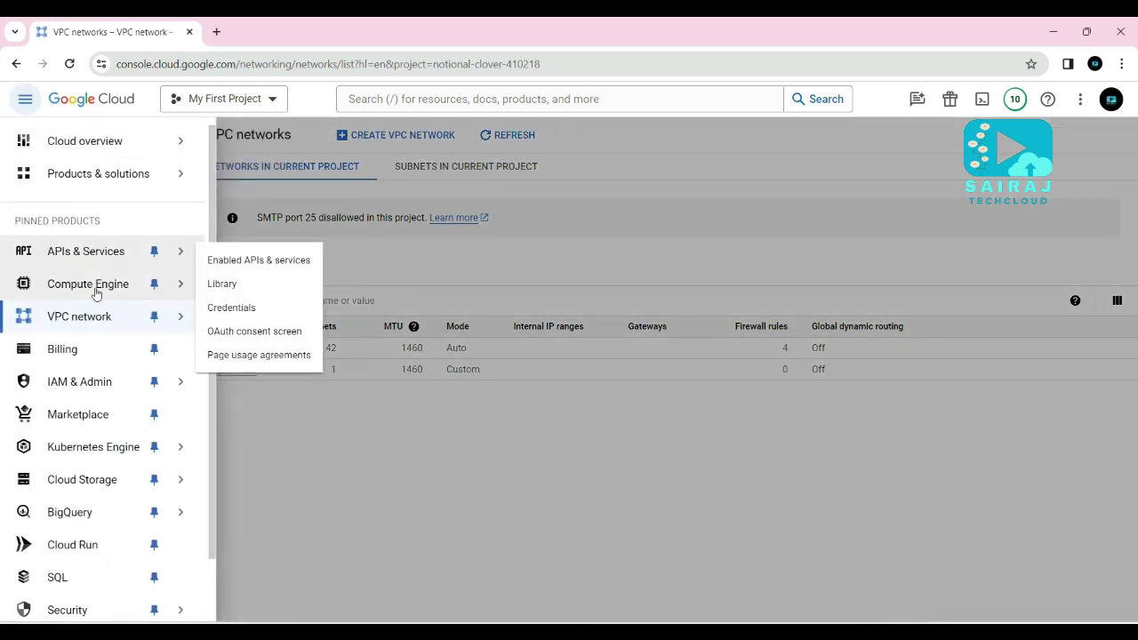
left_click(98, 292)
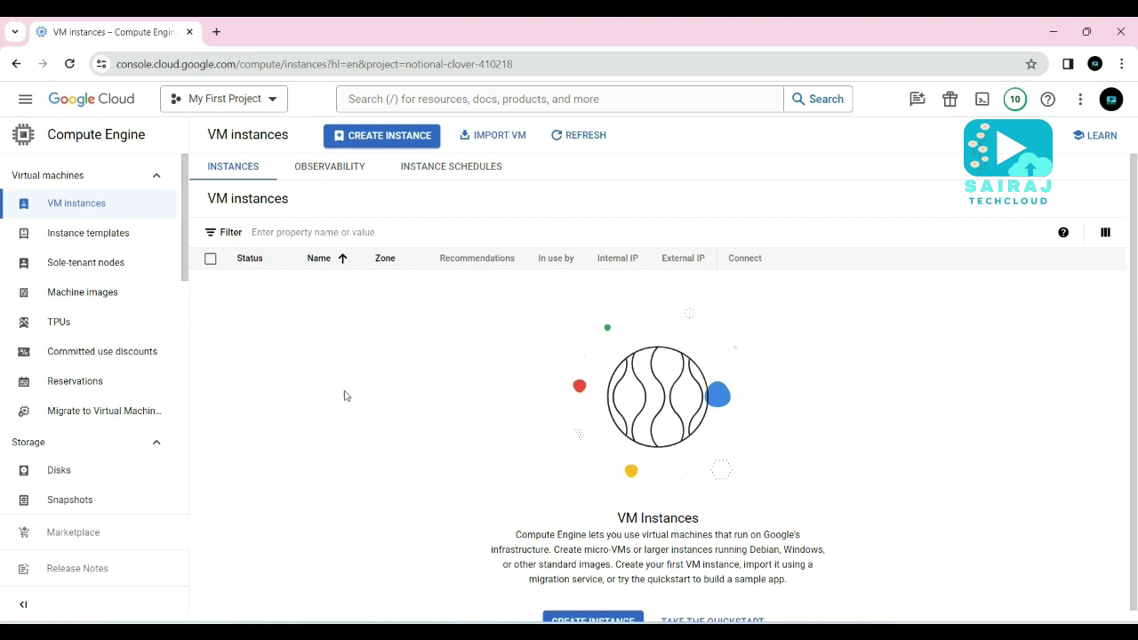
left_click(386, 141)
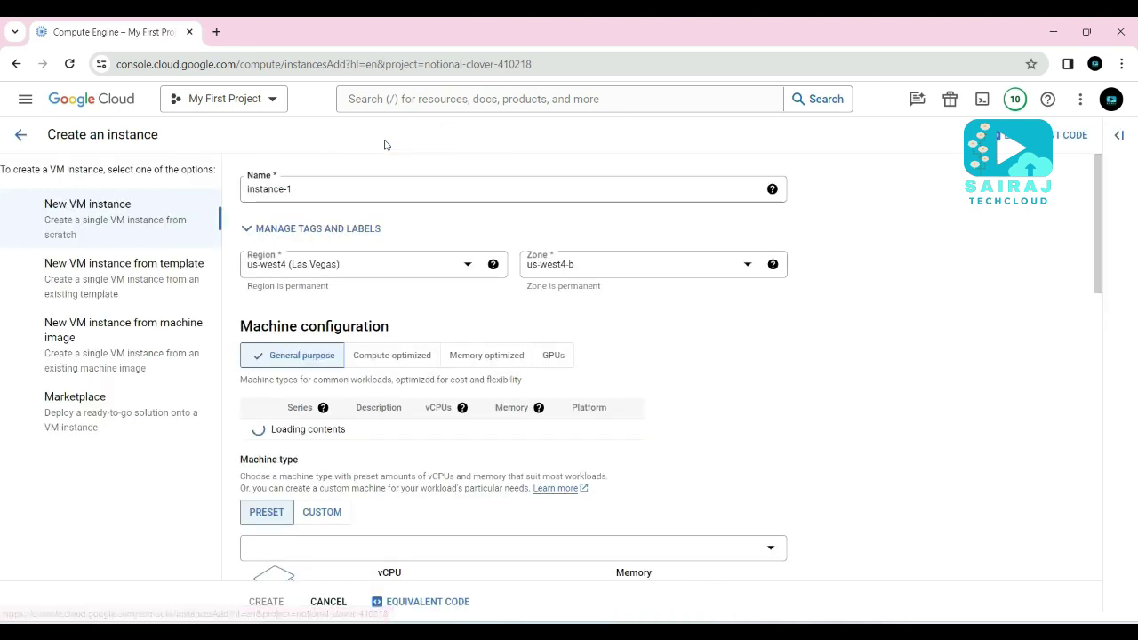
Name the VM instance server1 and set its region to us-central1 (Iowa)
left_click_drag(297, 189, 230, 196)
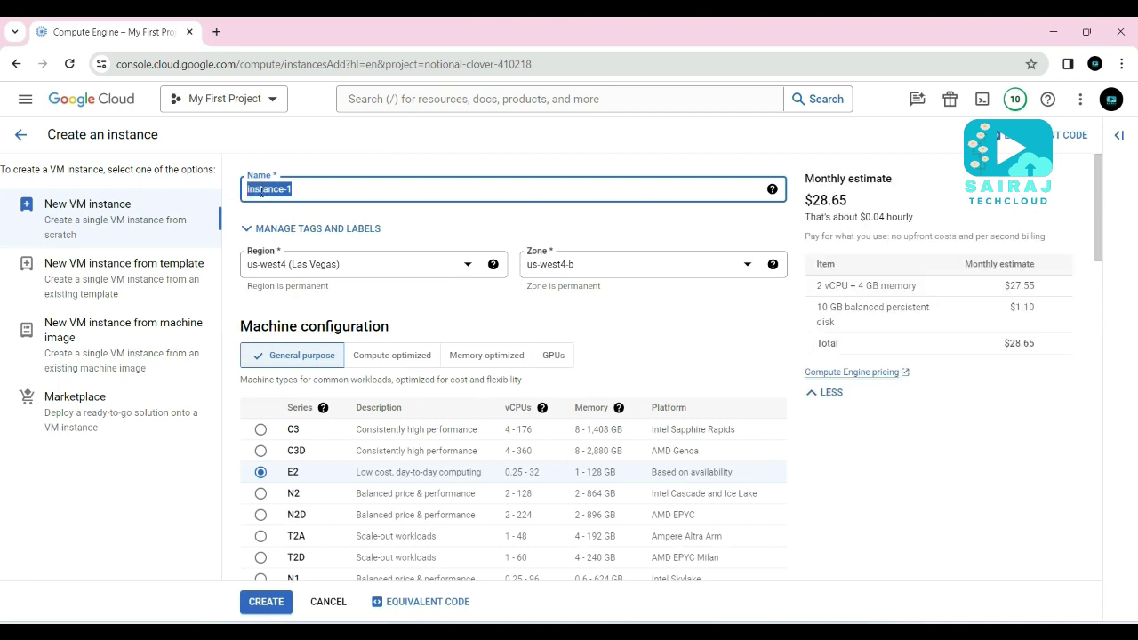
type("server1")
left_click(373, 271)
scroll(345, 356, "up", 2)
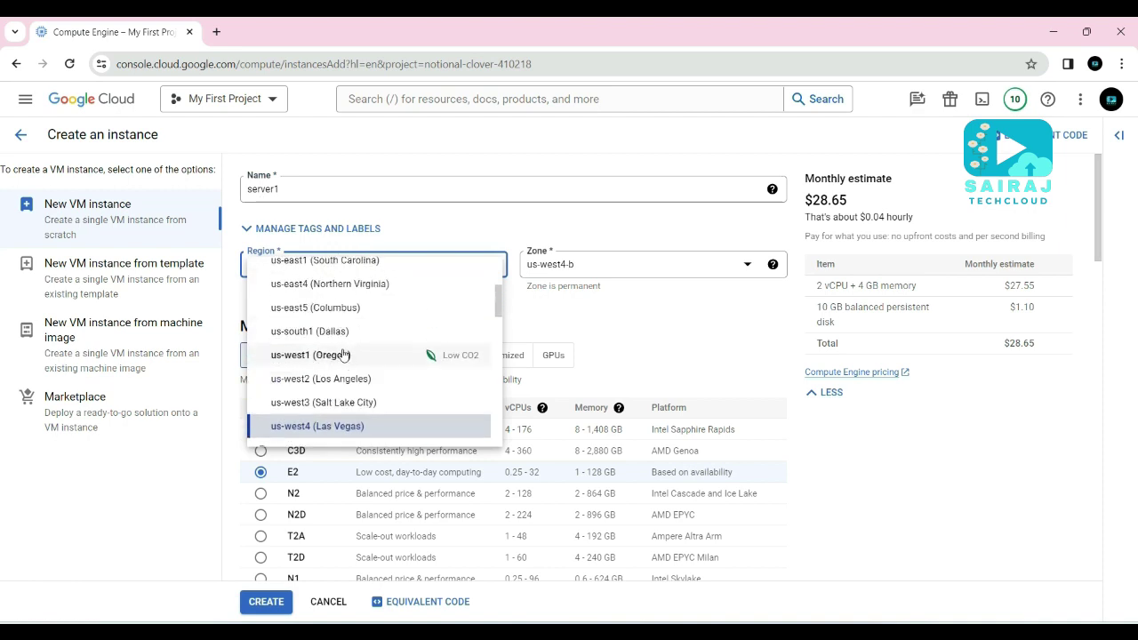
scroll(345, 355, "up", 3)
left_click(322, 385)
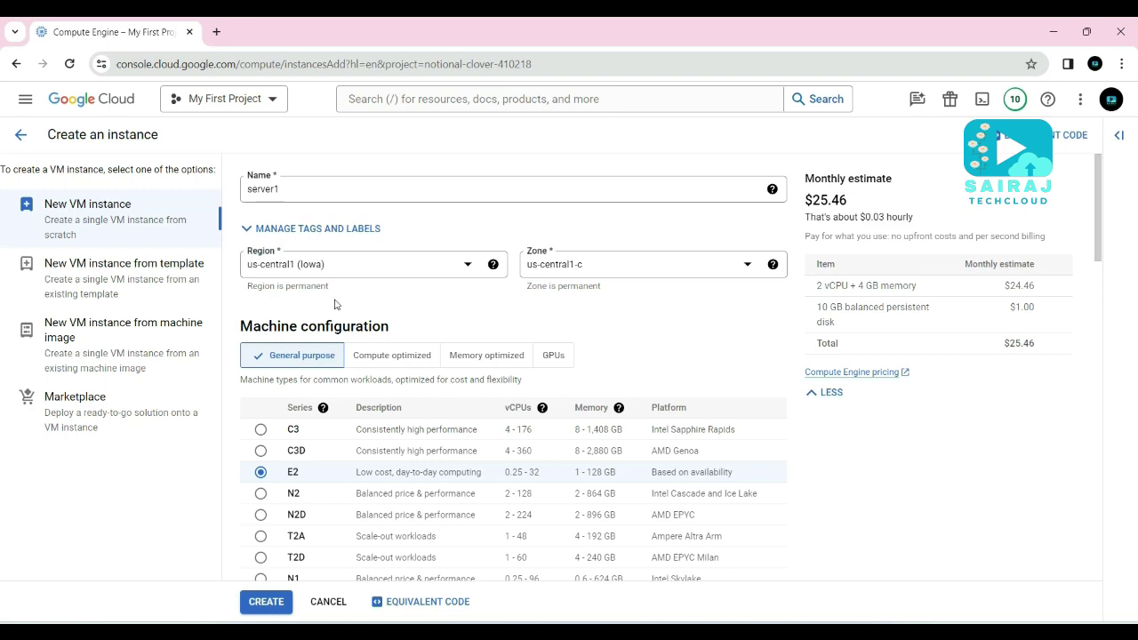
Expand the Networking settings within server1's advanced options to reach the network interfaces
scroll(445, 332, "down", 10)
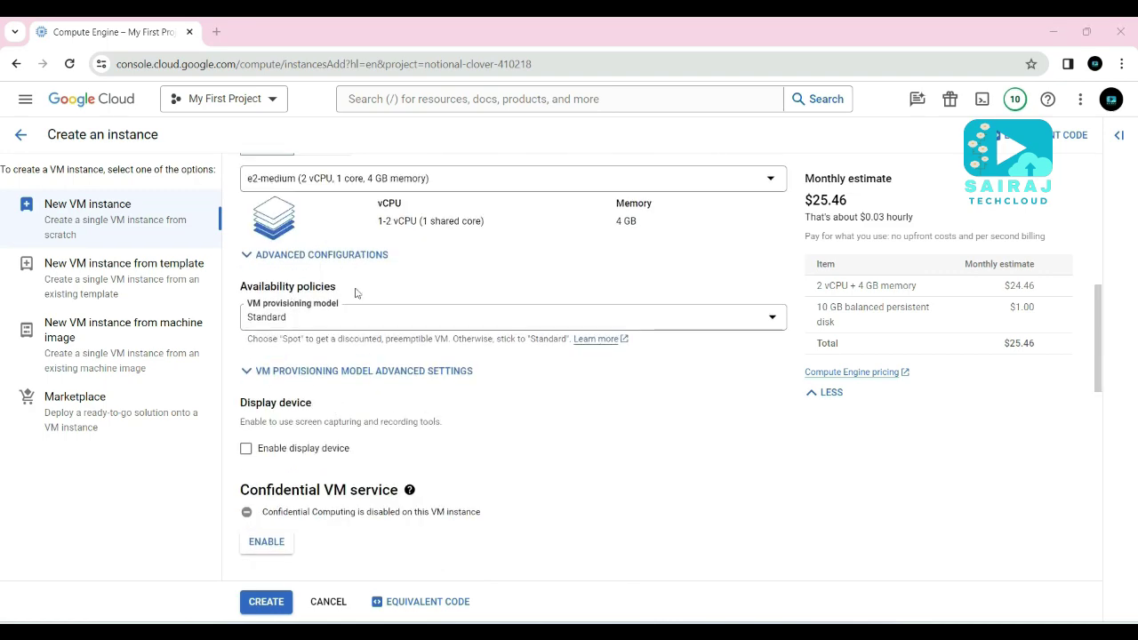
scroll(391, 356, "down", 1)
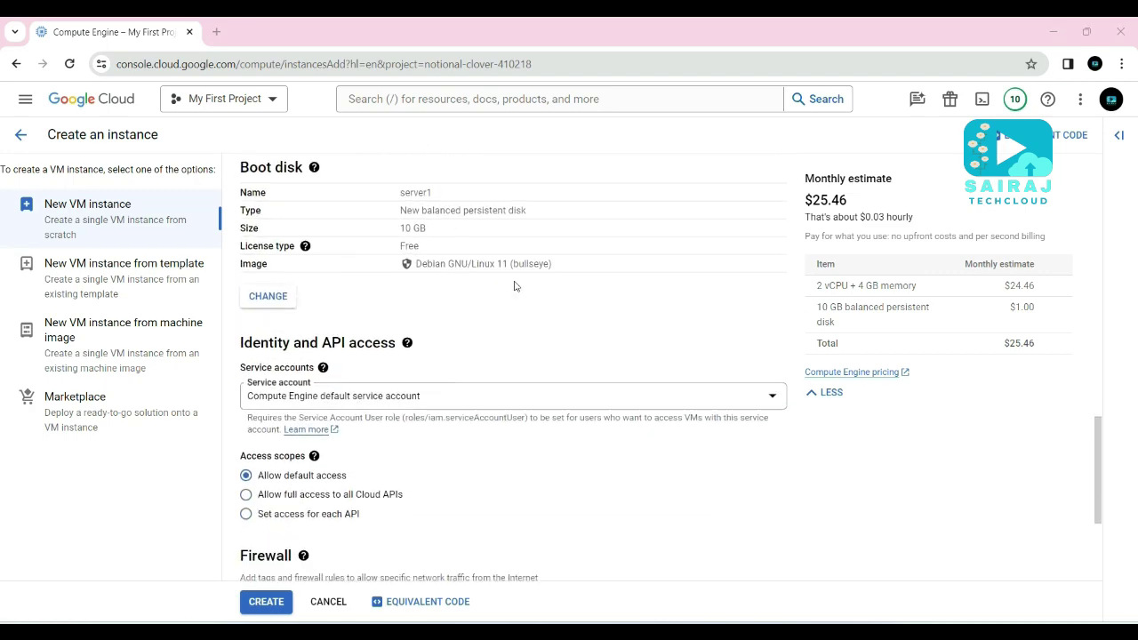
scroll(480, 338, "down", 3)
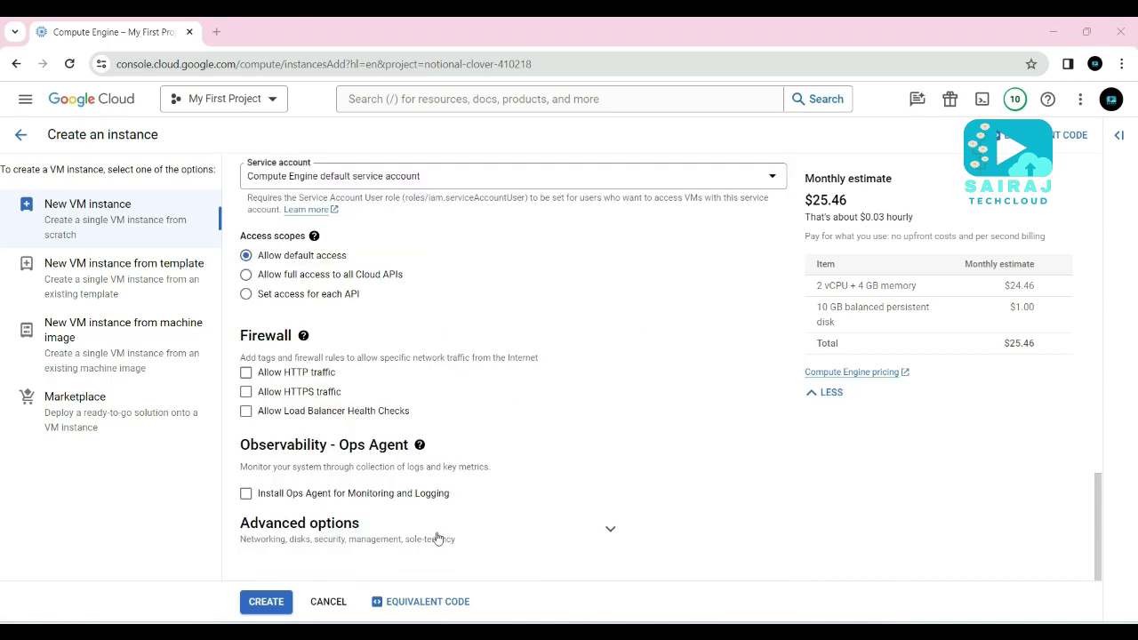
left_click(436, 531)
scroll(409, 525, "down", 2)
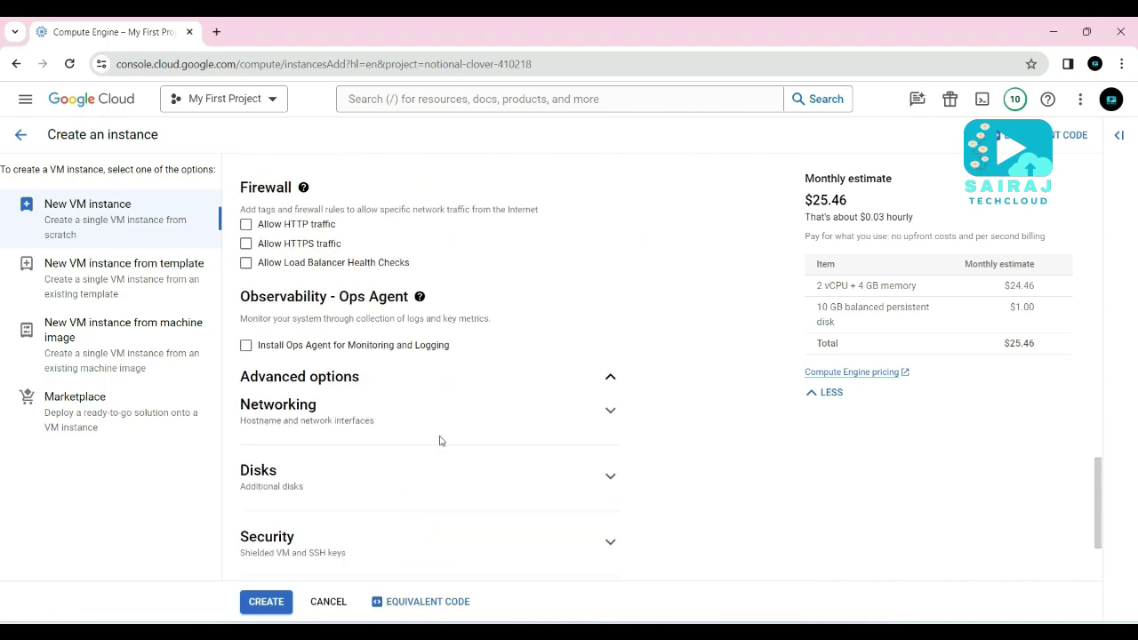
left_click(386, 423)
scroll(427, 455, "down", 6)
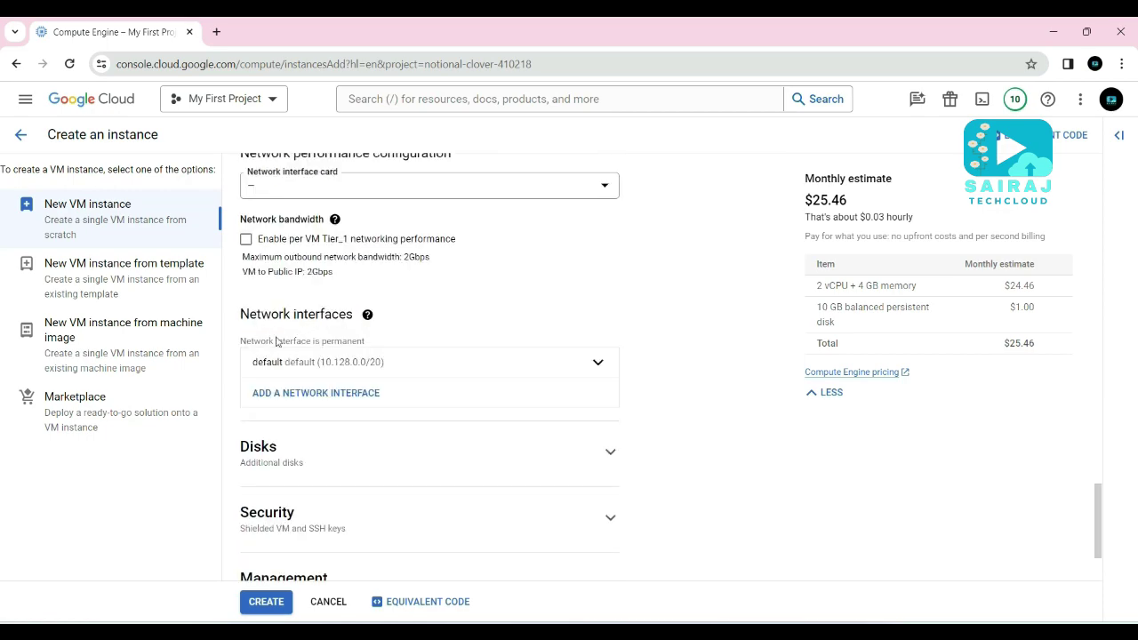
Assign server1's default network interface to vpc-private-1 with subnet1, and create the instance
left_click(459, 367)
scroll(442, 371, "down", 2)
left_click(363, 279)
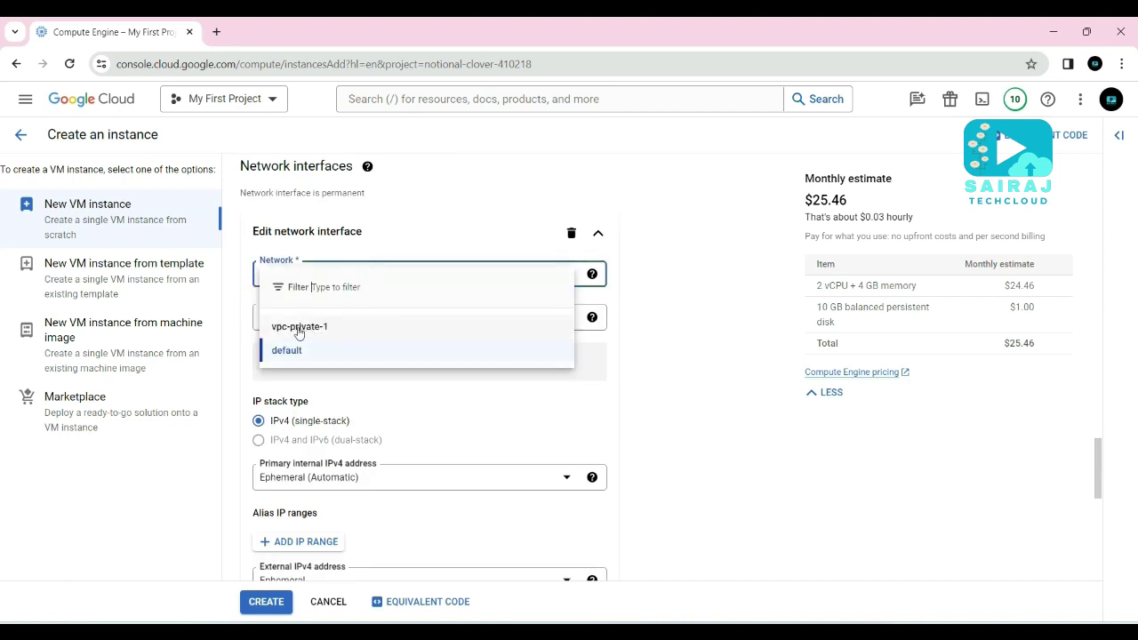
left_click(311, 328)
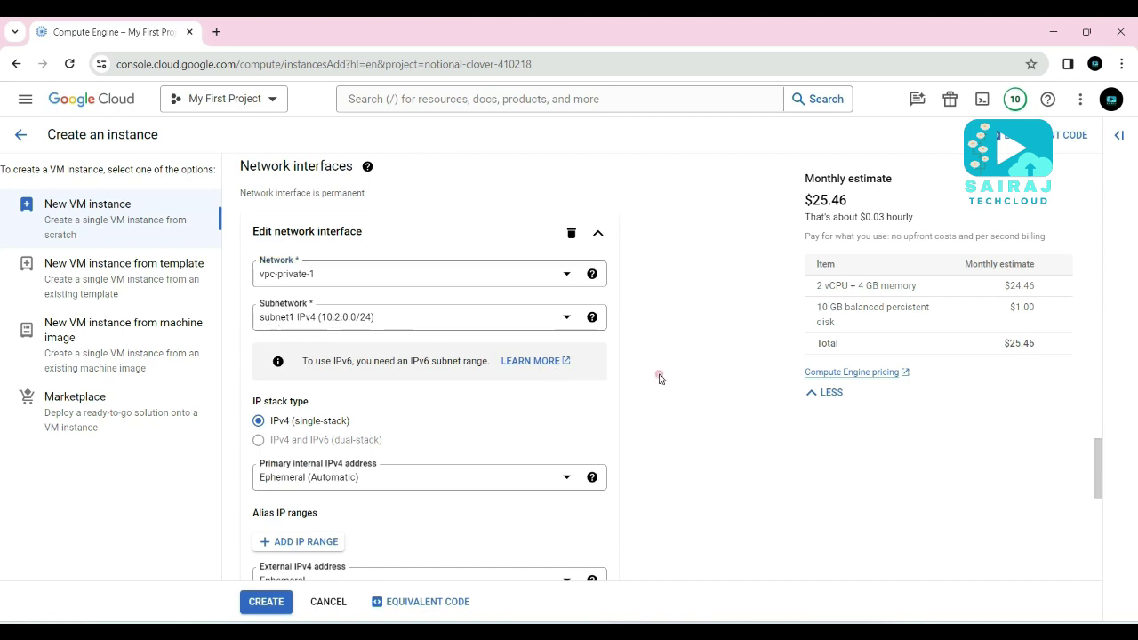
scroll(523, 414, "down", 3)
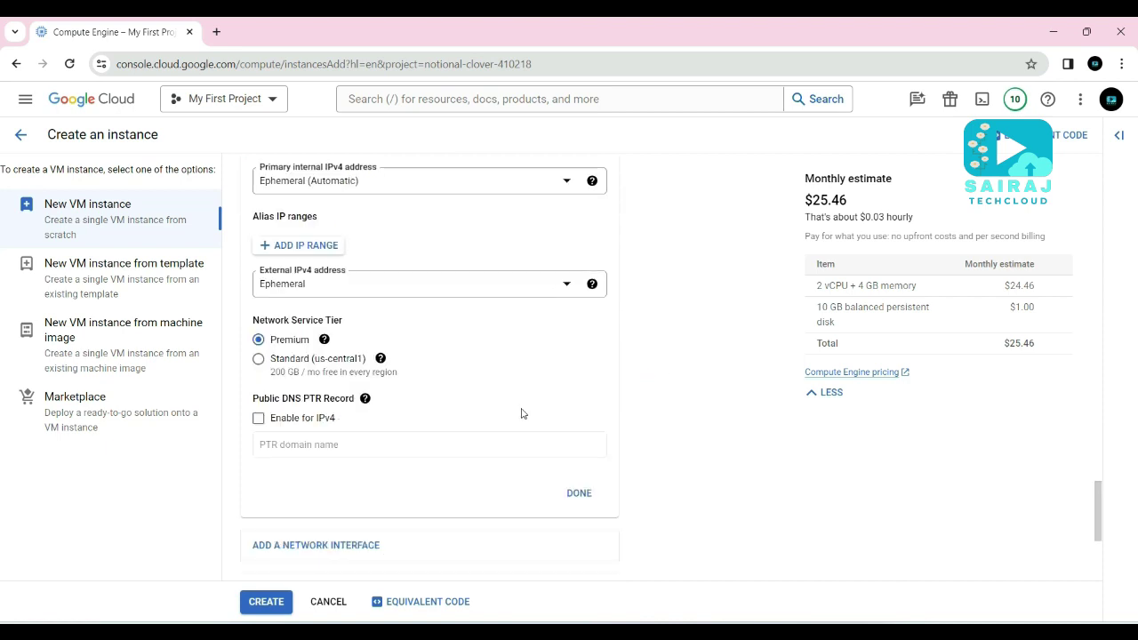
left_click(579, 494)
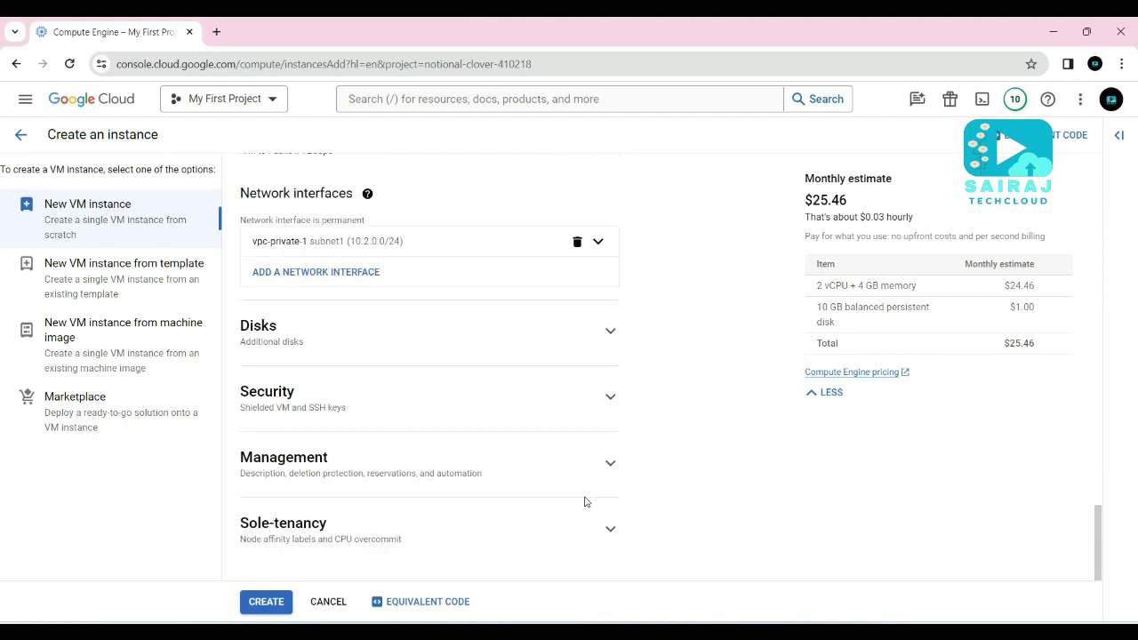
left_click(266, 604)
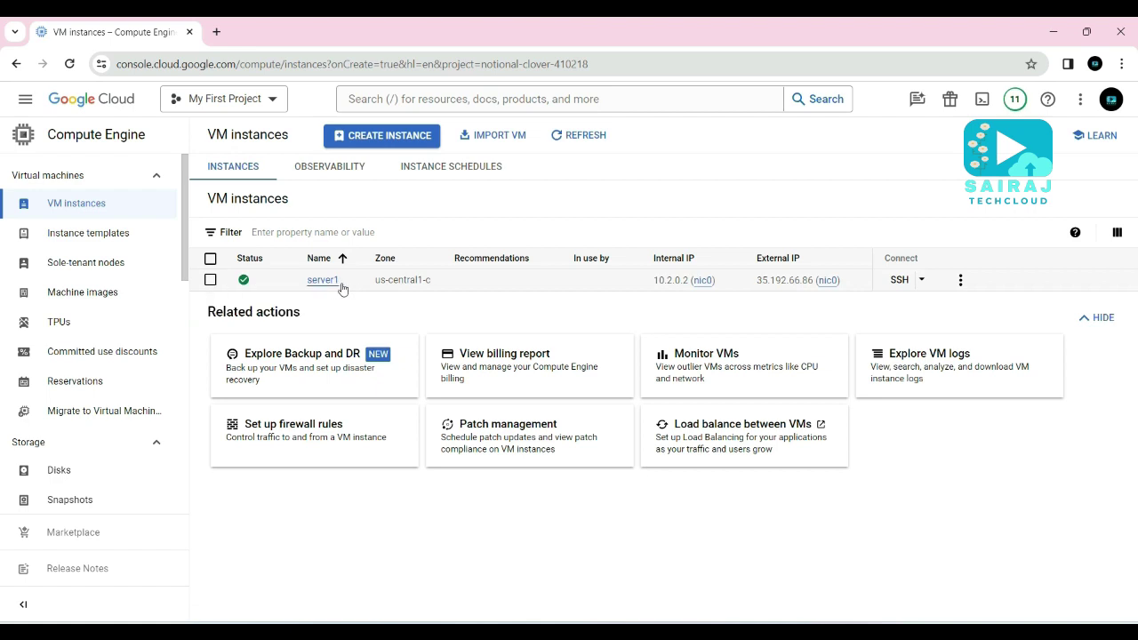
Start creating another VM instance and name it server-2
left_click(399, 143)
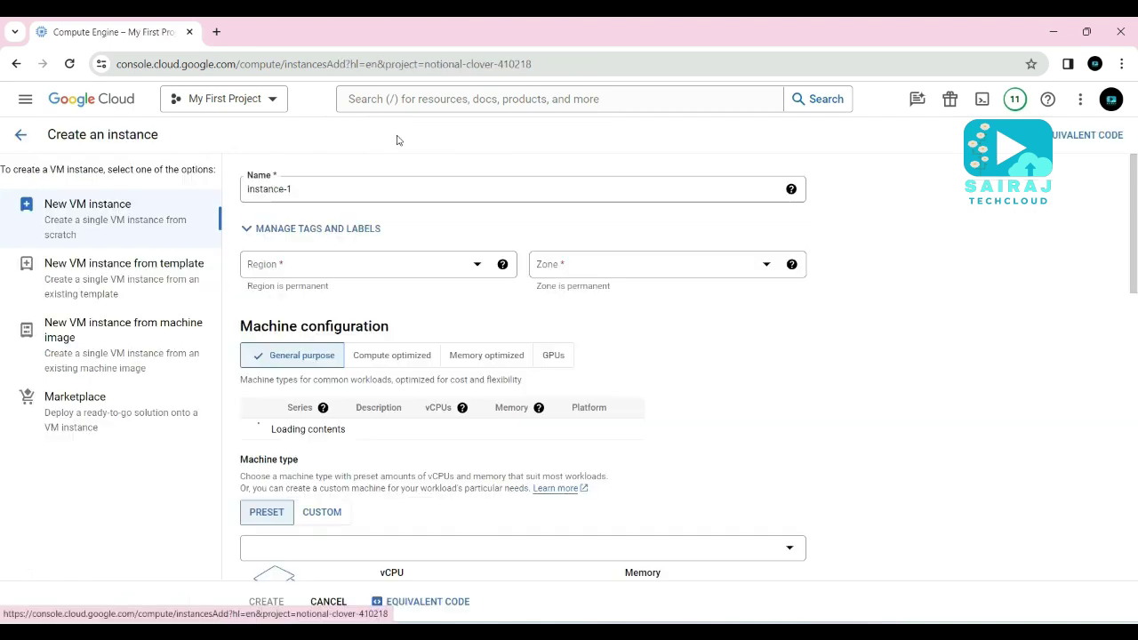
left_click(240, 190)
key("ctrl+a")
type("serv")
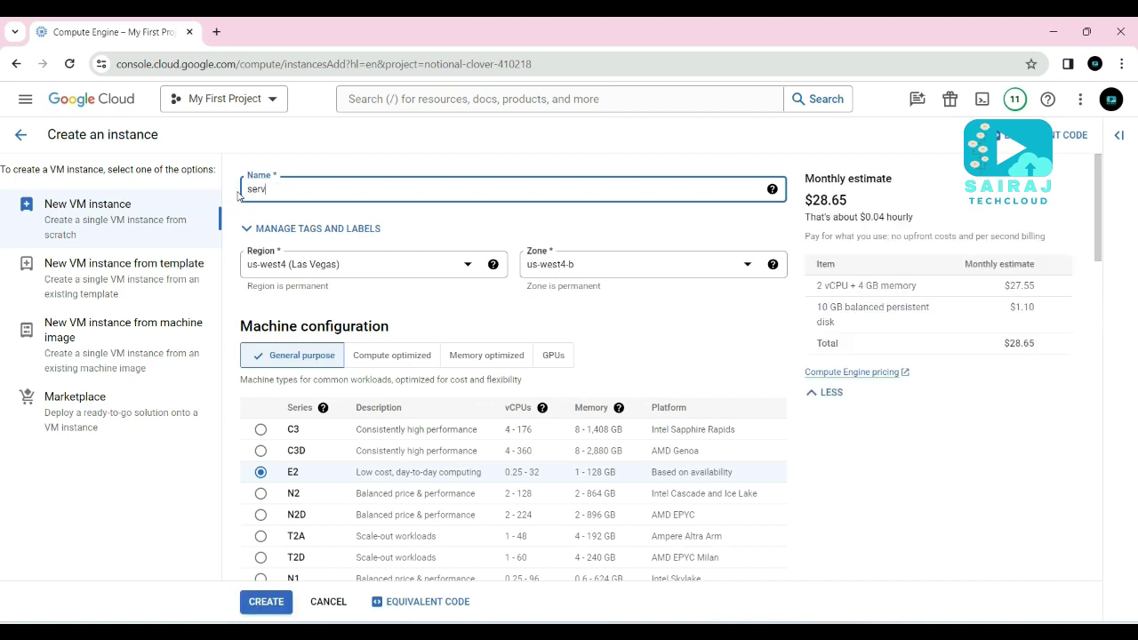
type("er-2")
Set server-2's region to us-central1 (Iowa) and its zone to us-central1-a
left_click(316, 267)
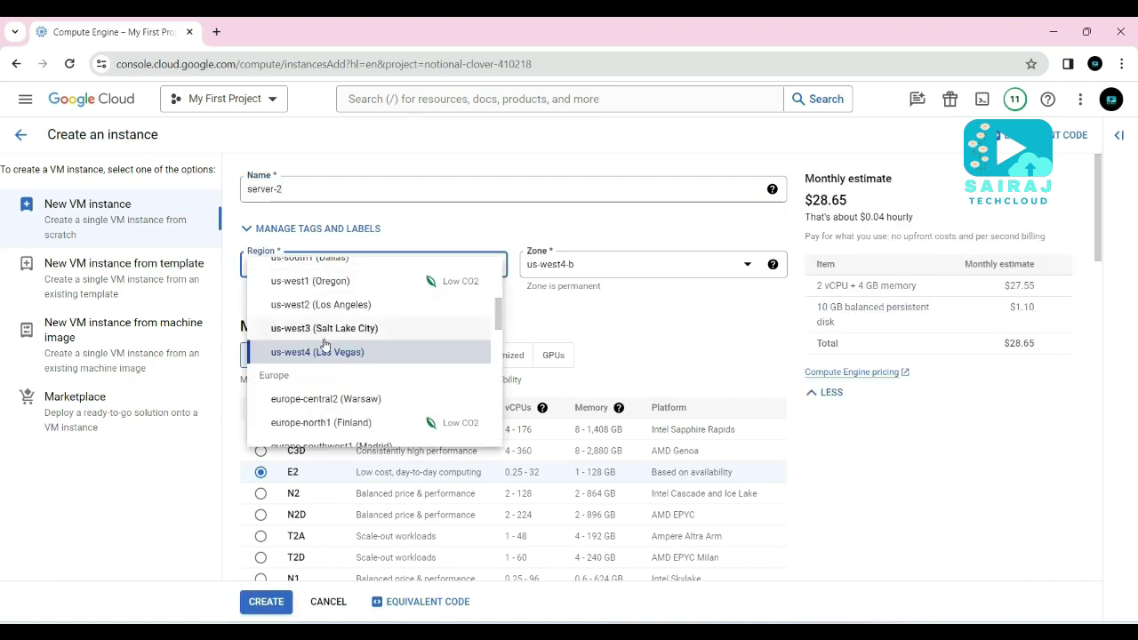
scroll(329, 335, "up", 3)
left_click(320, 311)
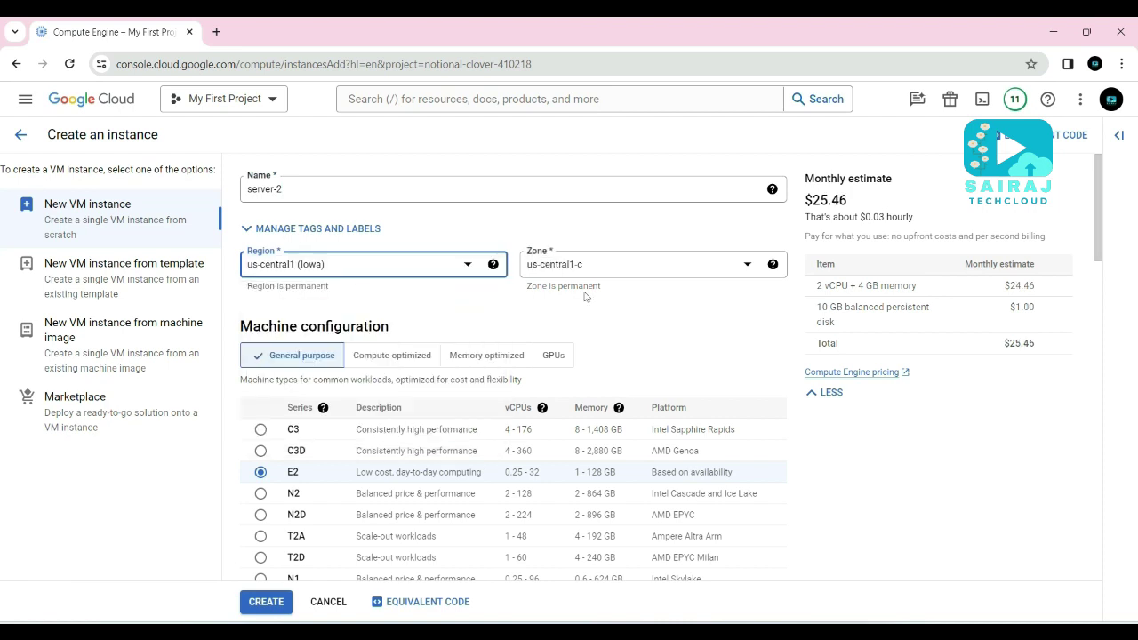
left_click(612, 270)
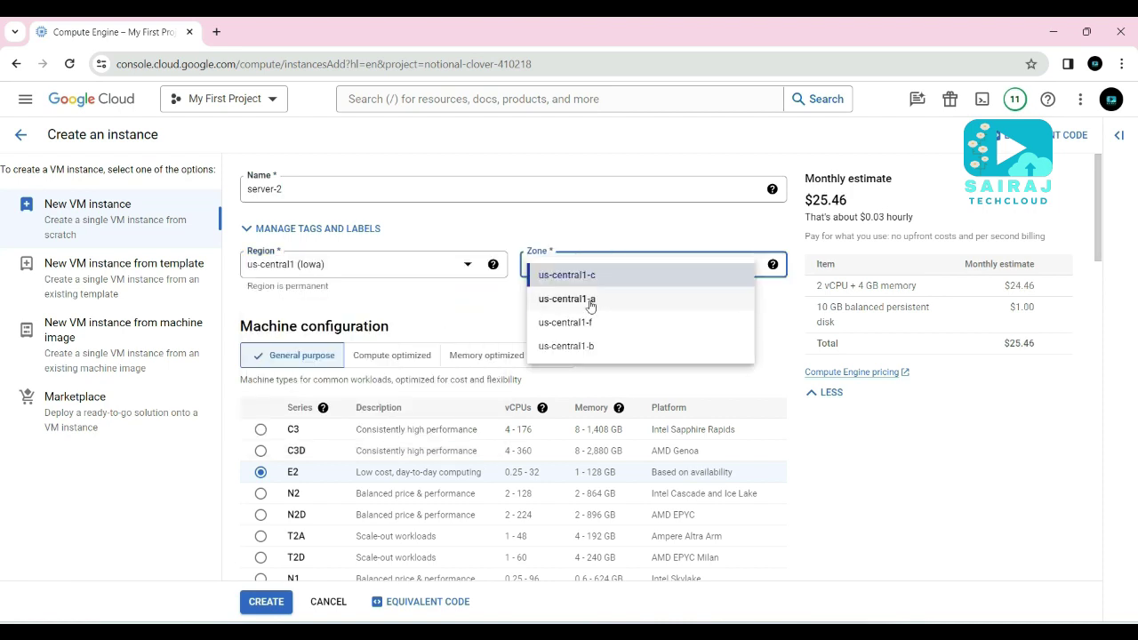
left_click(586, 308)
Expand the Networking settings in server-2's advanced options to reach the network interfaces
scroll(455, 317, "down", 12)
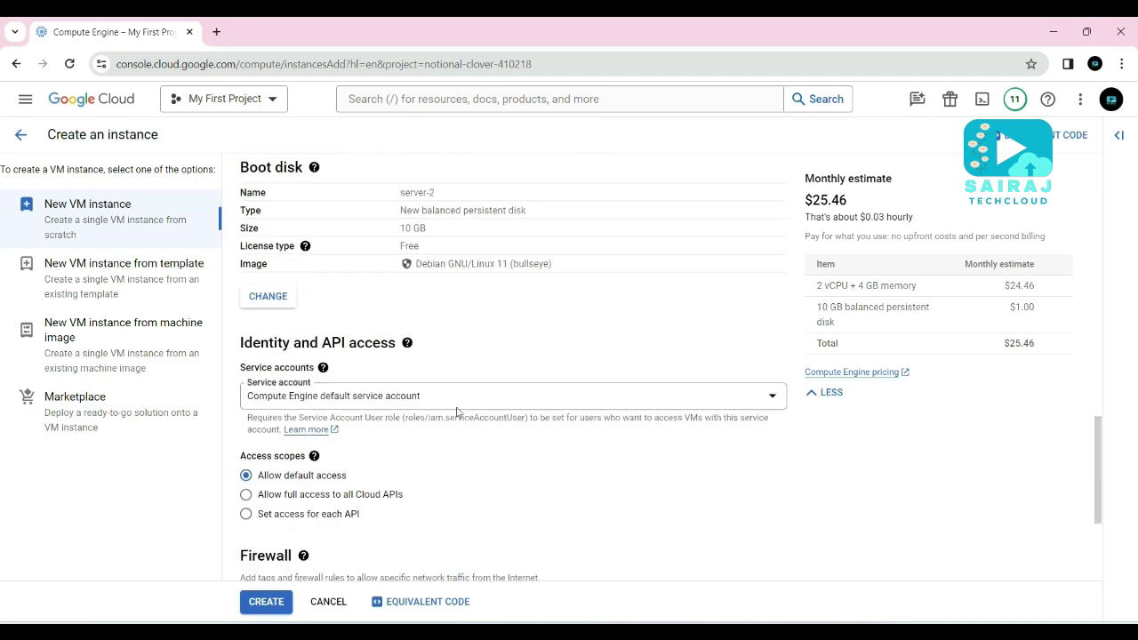
scroll(458, 411, "down", 3)
left_click(358, 533)
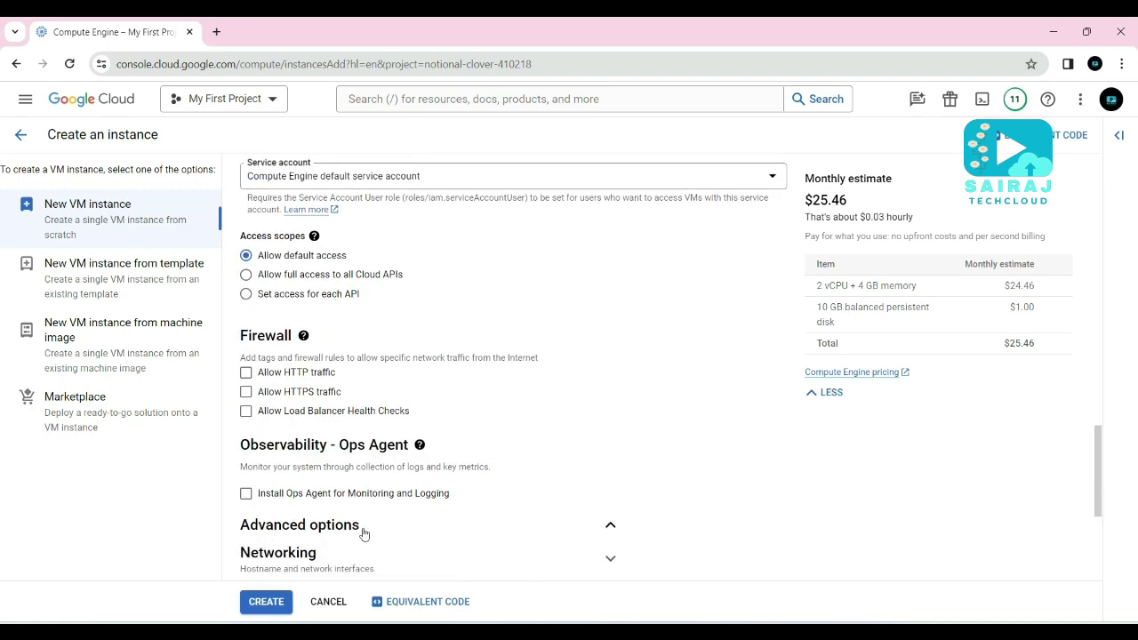
scroll(449, 510, "down", 3)
left_click(394, 349)
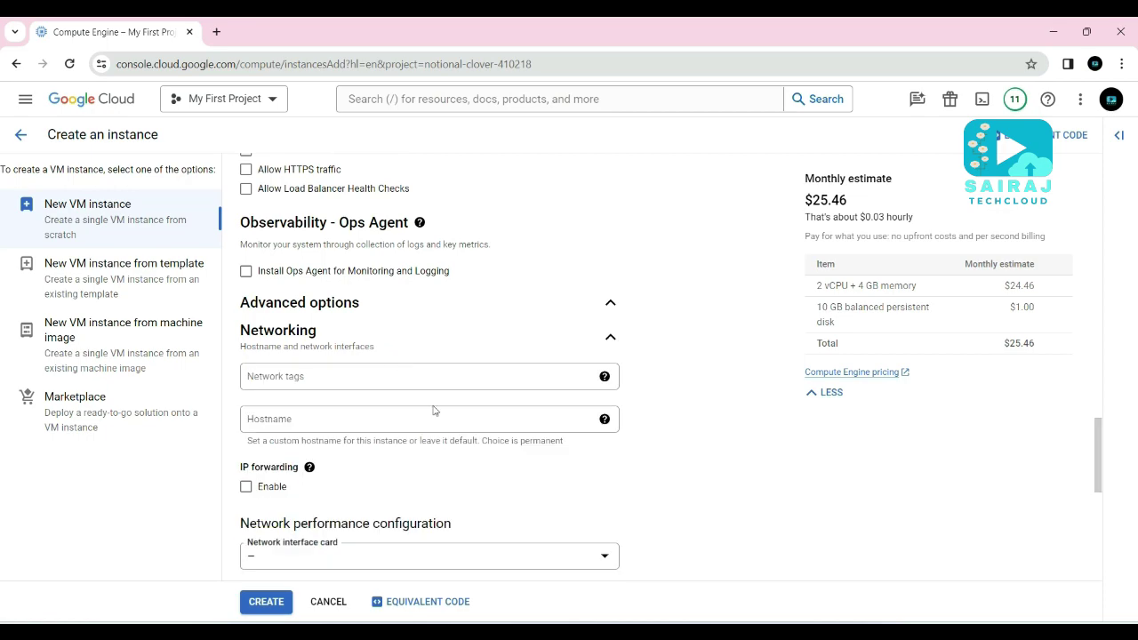
scroll(434, 410, "down", 4)
Assign server-2's default network interface to vpc-private-1 with subnet1, and create the instance
left_click(419, 449)
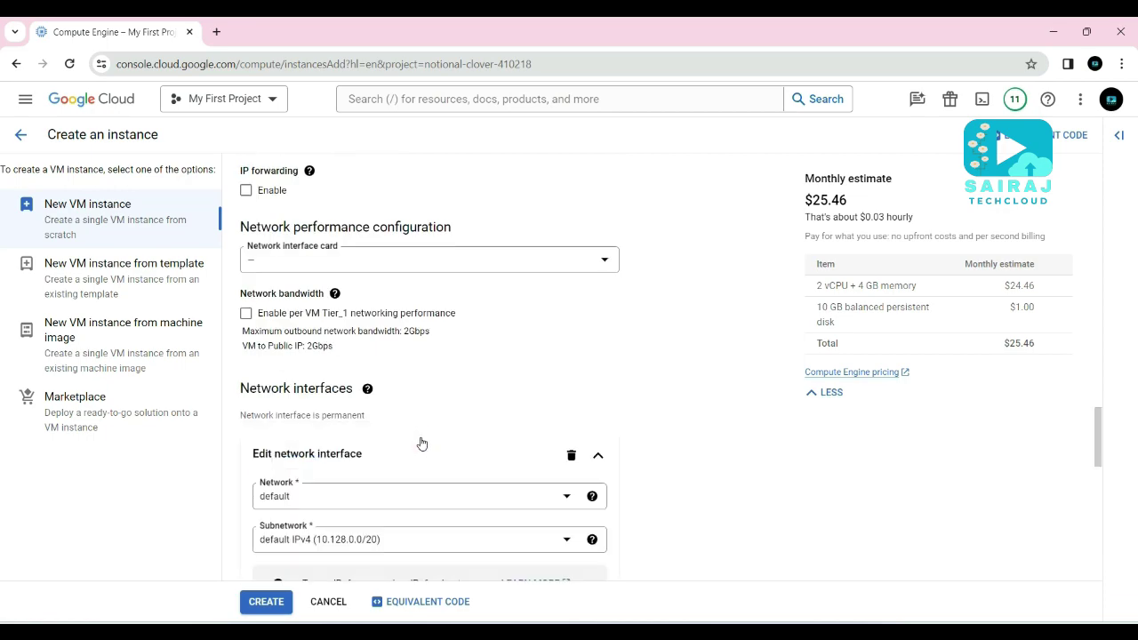
scroll(427, 409, "down", 3)
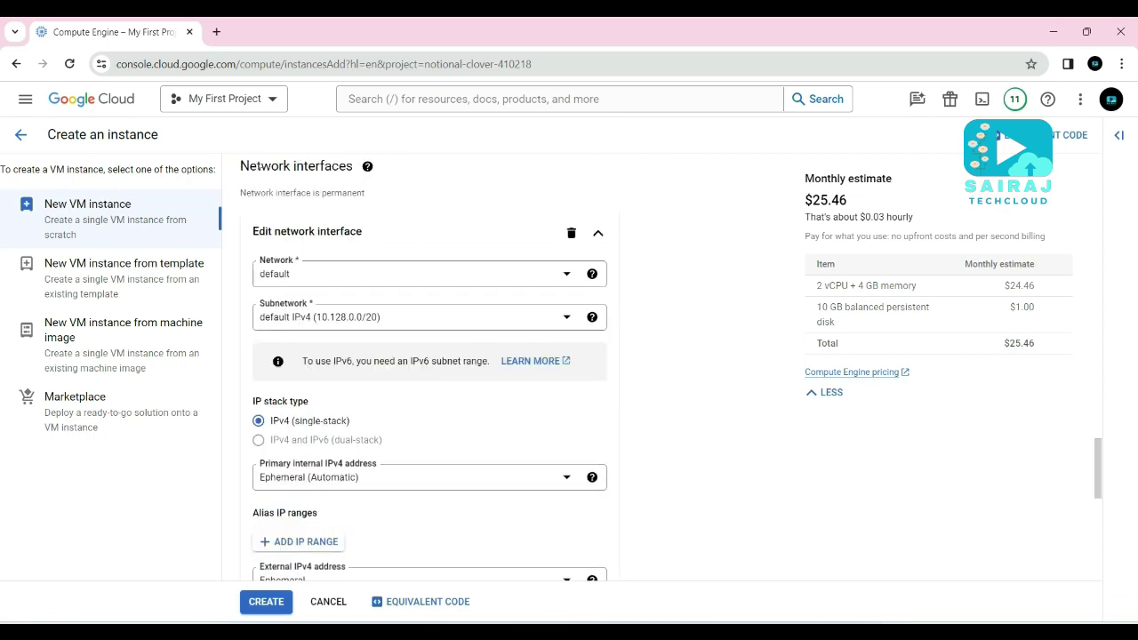
left_click(401, 275)
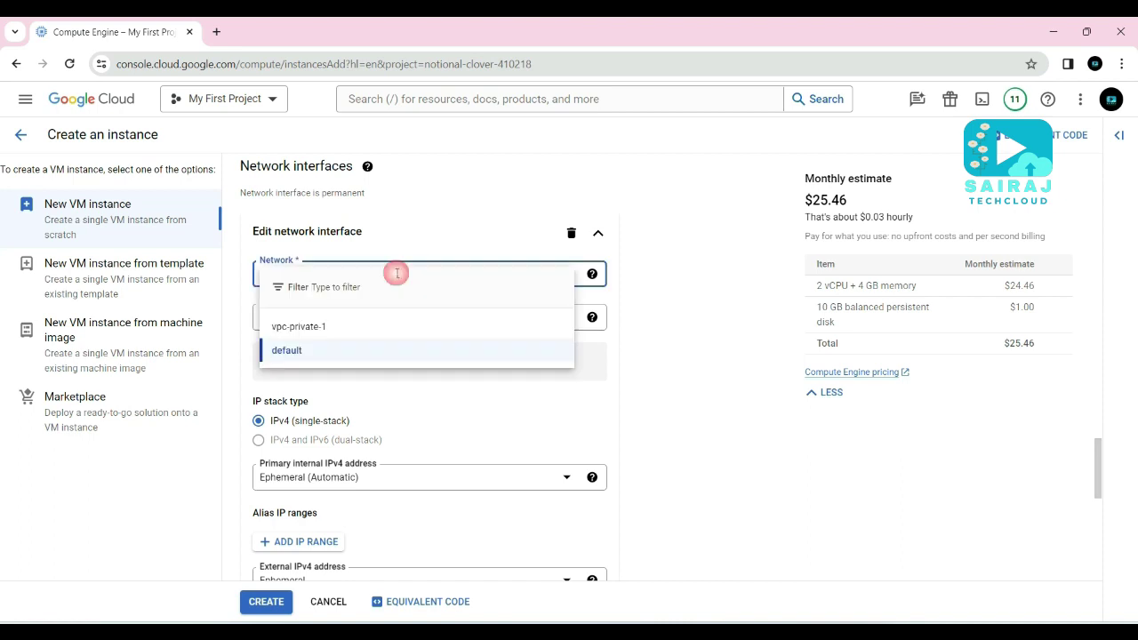
left_click(308, 329)
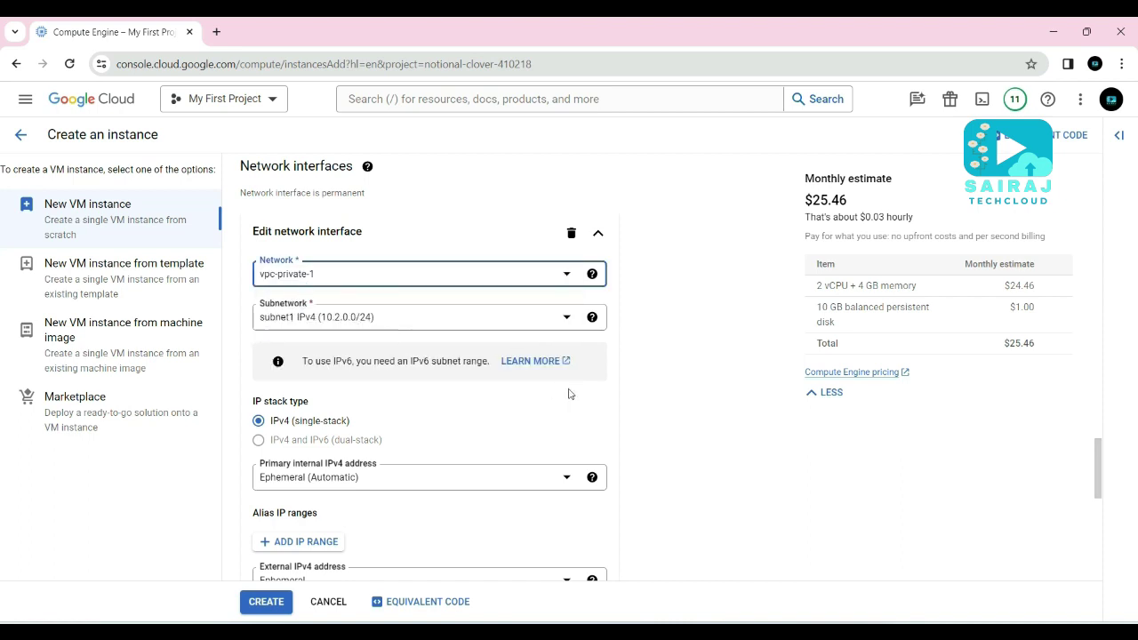
scroll(537, 530, "down", 4)
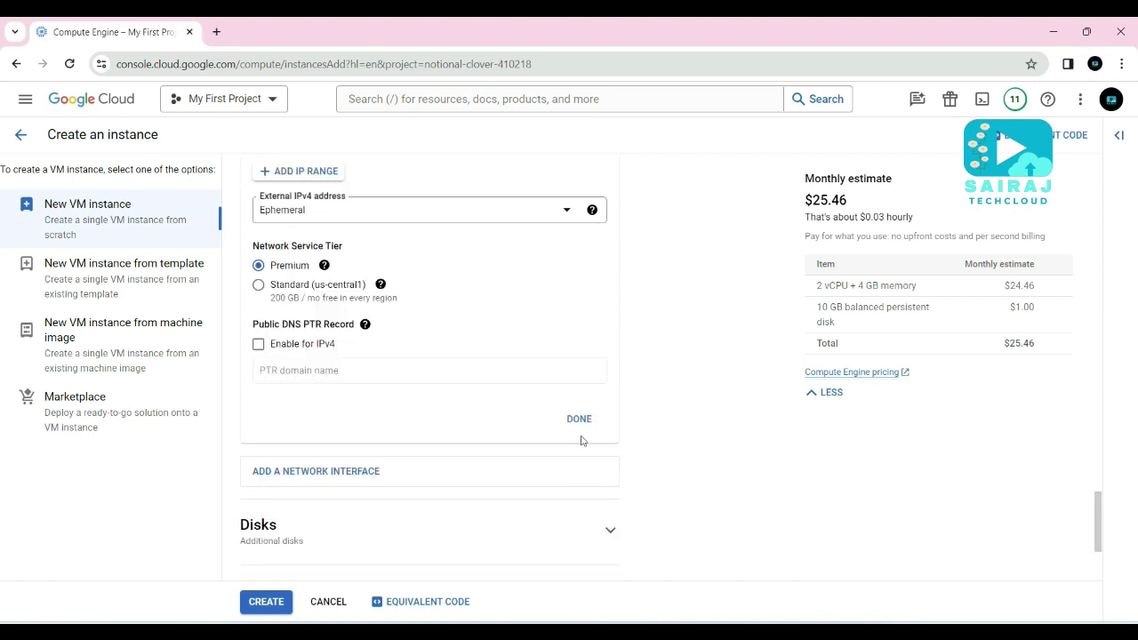
left_click(579, 421)
left_click(265, 605)
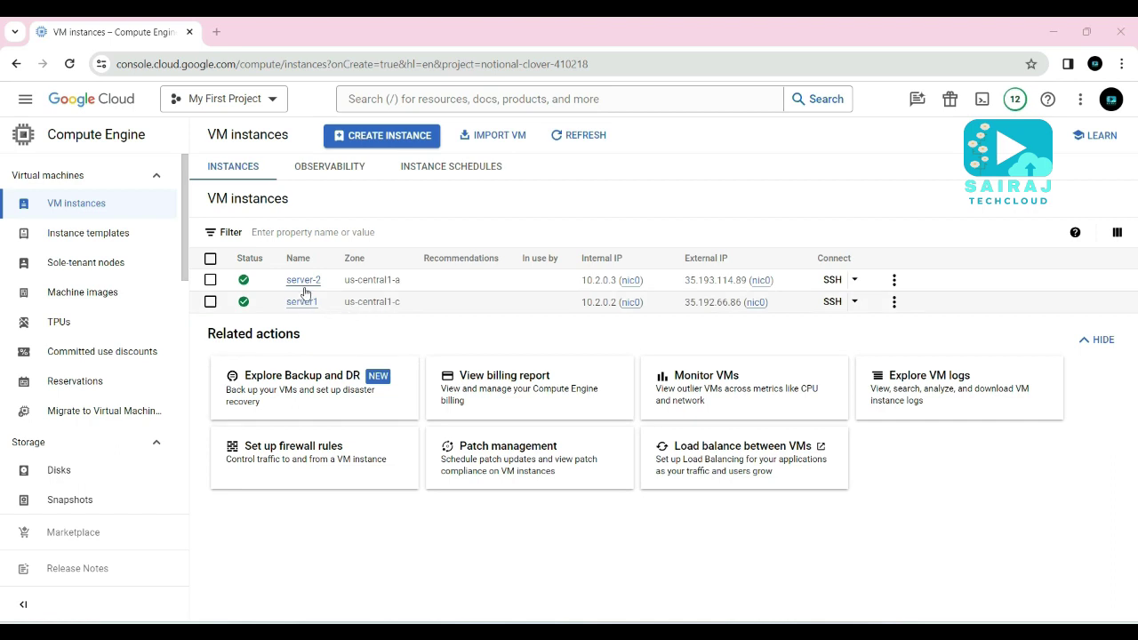
Start creating a third VM instance and name it server-3
left_click(380, 139)
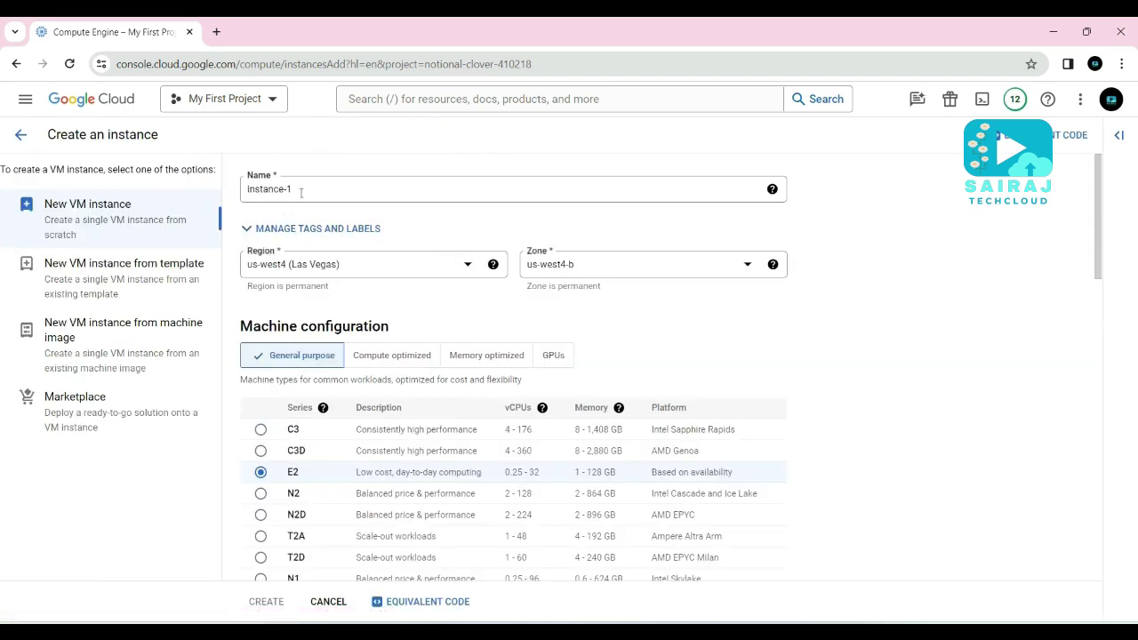
triple_click(300, 189)
type("server-3")
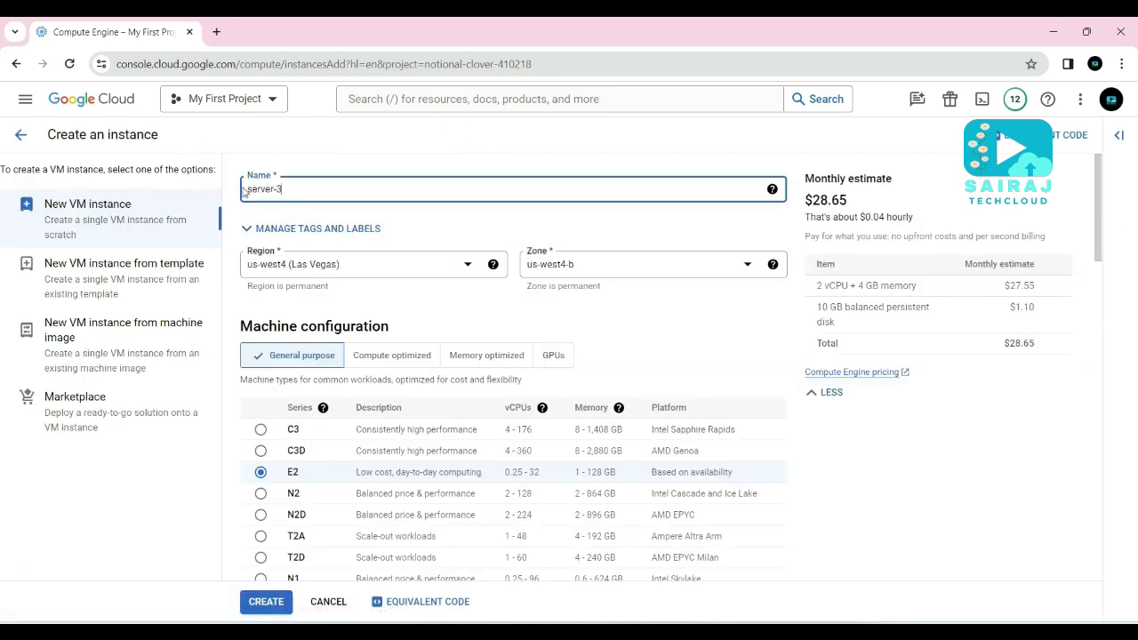
Set server-3's region to us-central1 (Iowa) and its zone to us-central1-f
left_click(355, 275)
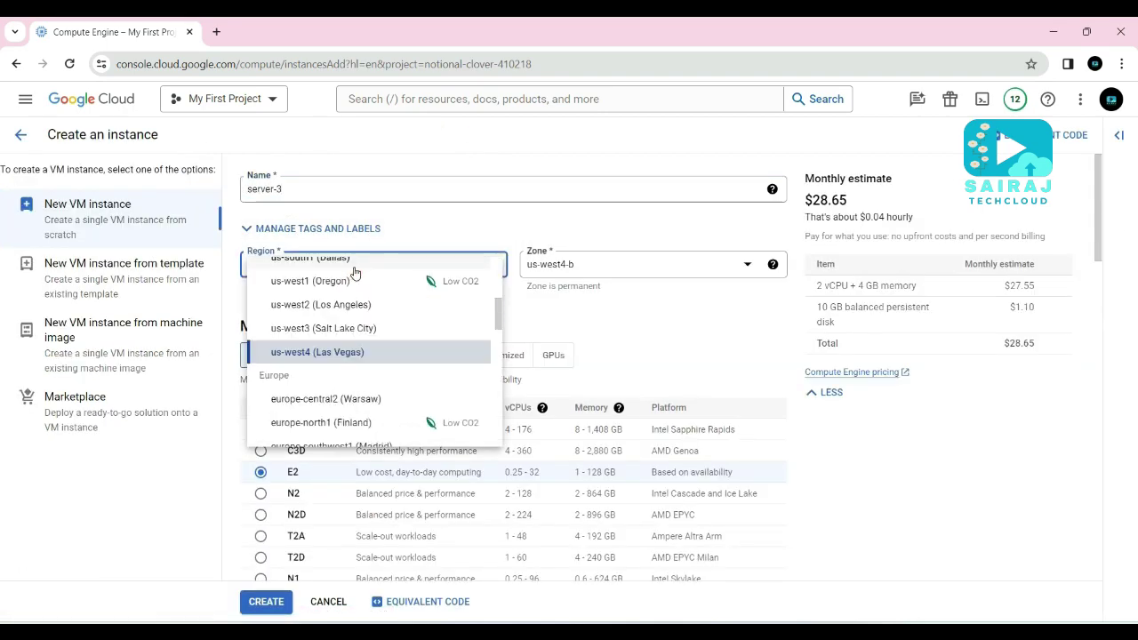
scroll(330, 334, "up", 3)
left_click(302, 311)
left_click(626, 267)
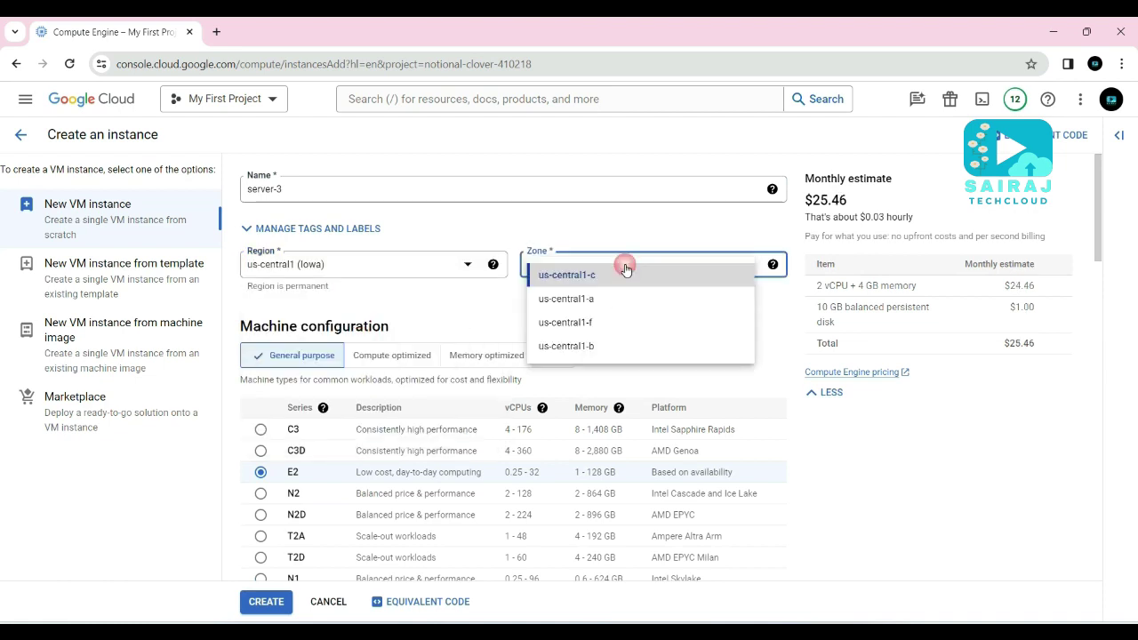
left_click(591, 325)
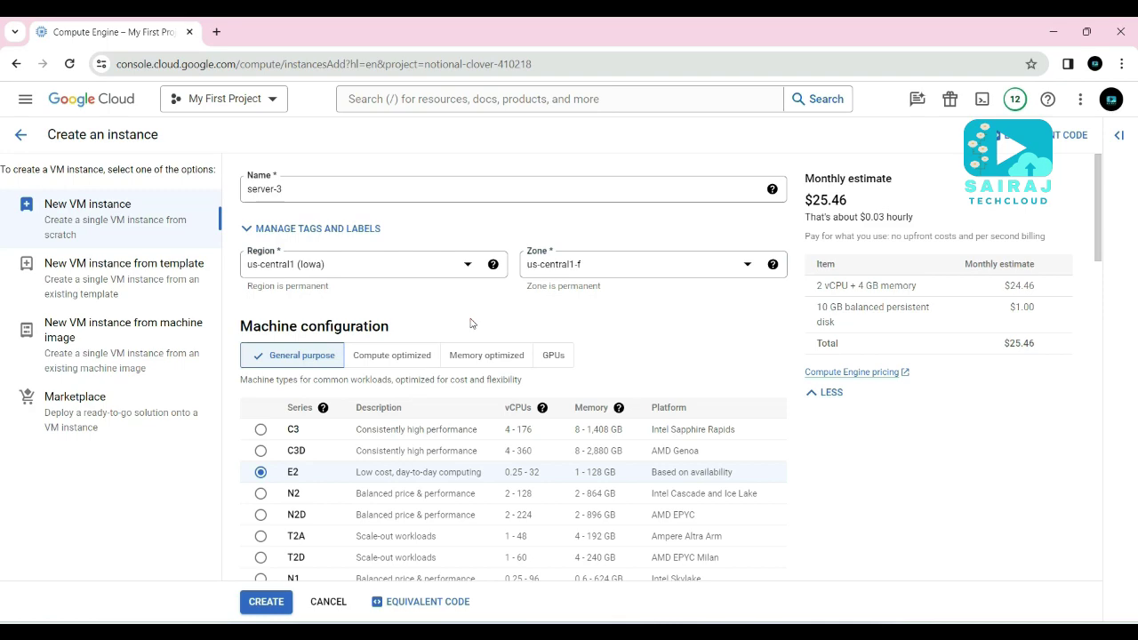
Expand the Networking settings in server-3's advanced options to reach the network interfaces
scroll(471, 320, "down", 3)
scroll(418, 403, "down", 15)
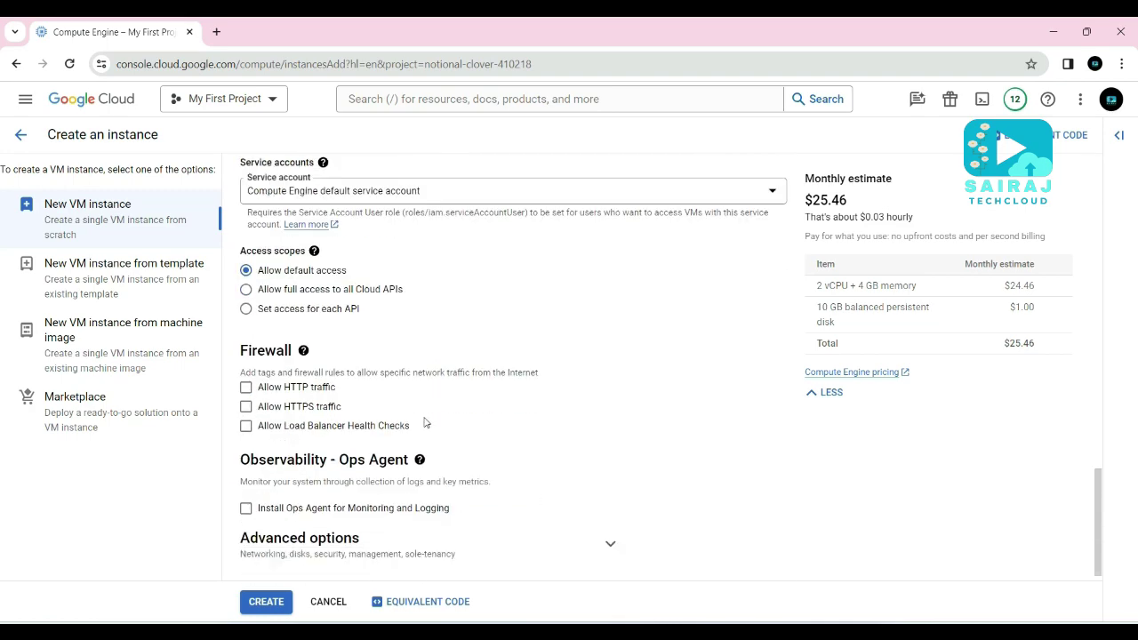
left_click(569, 543)
scroll(561, 525, "down", 3)
left_click(352, 354)
scroll(425, 409, "down", 4)
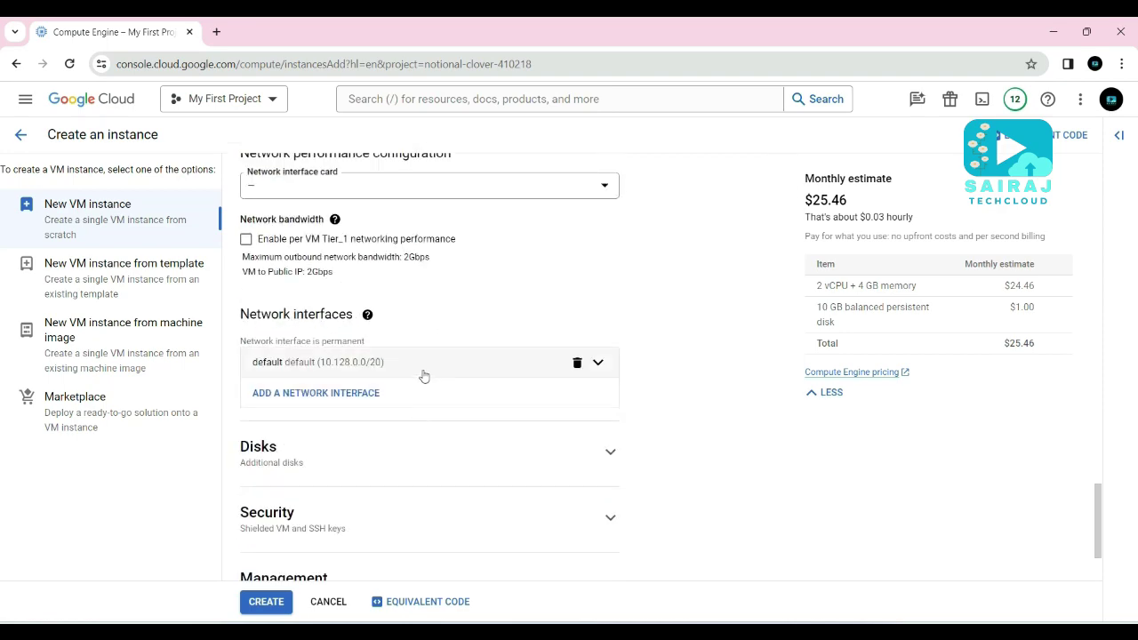
Assign server-3's default network interface to vpc-private-1 with subnet1, and create the instance
left_click(422, 372)
left_click(394, 424)
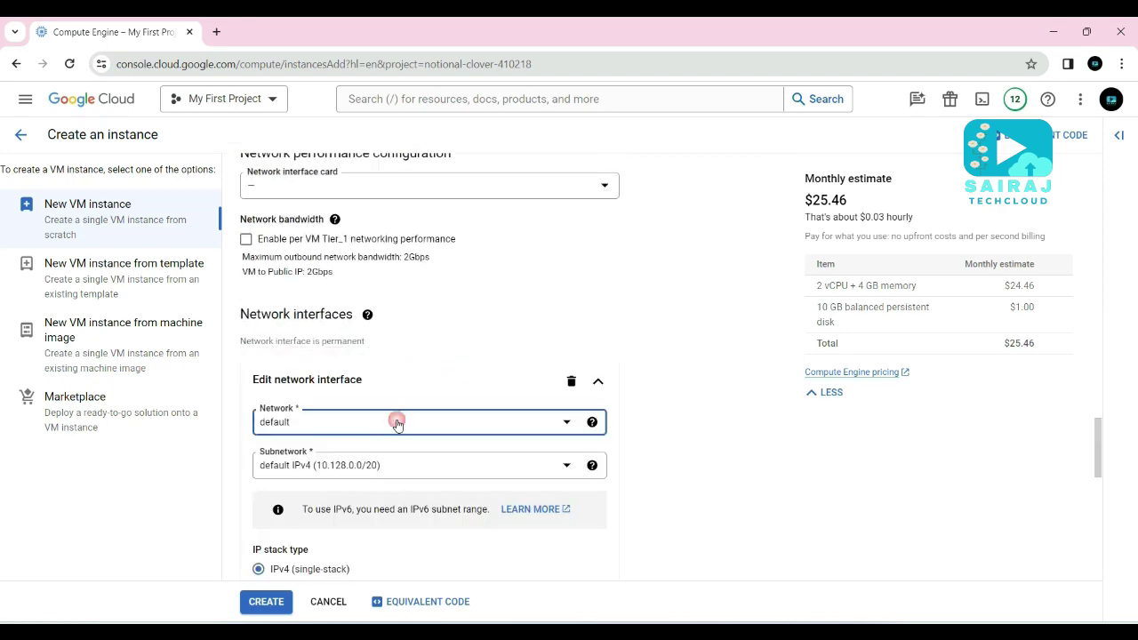
left_click(308, 476)
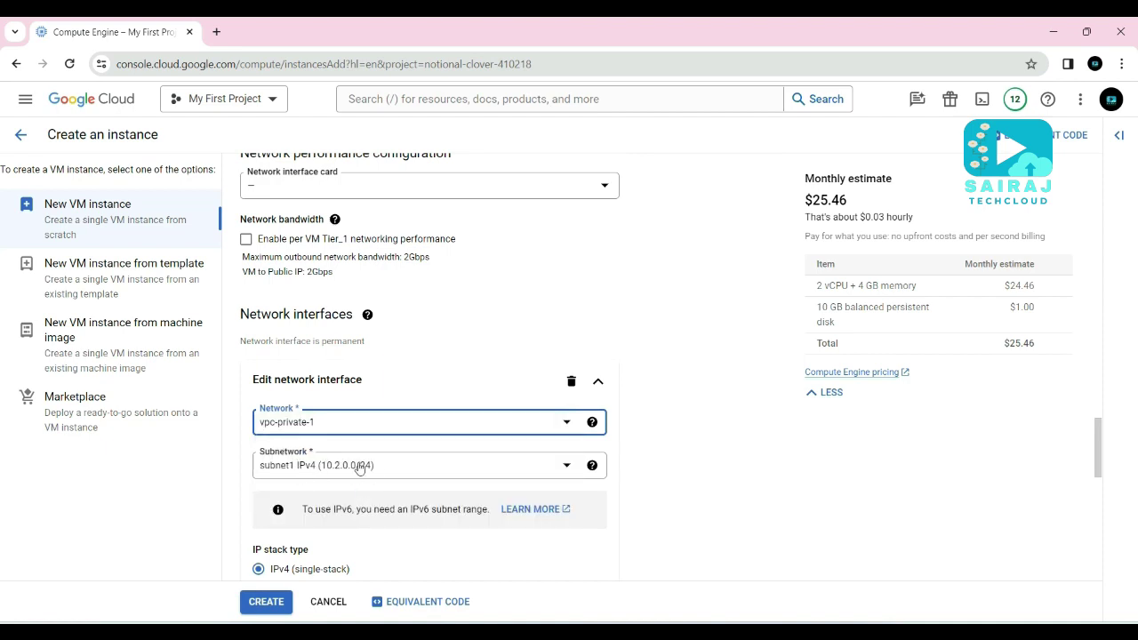
scroll(415, 482, "down", 5)
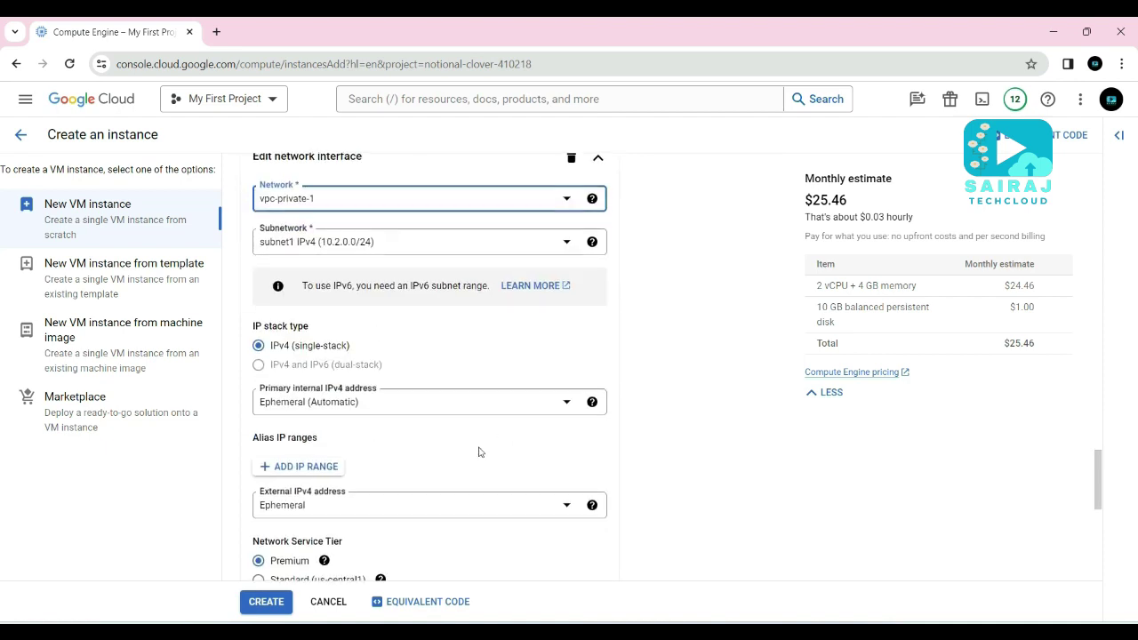
left_click(581, 496)
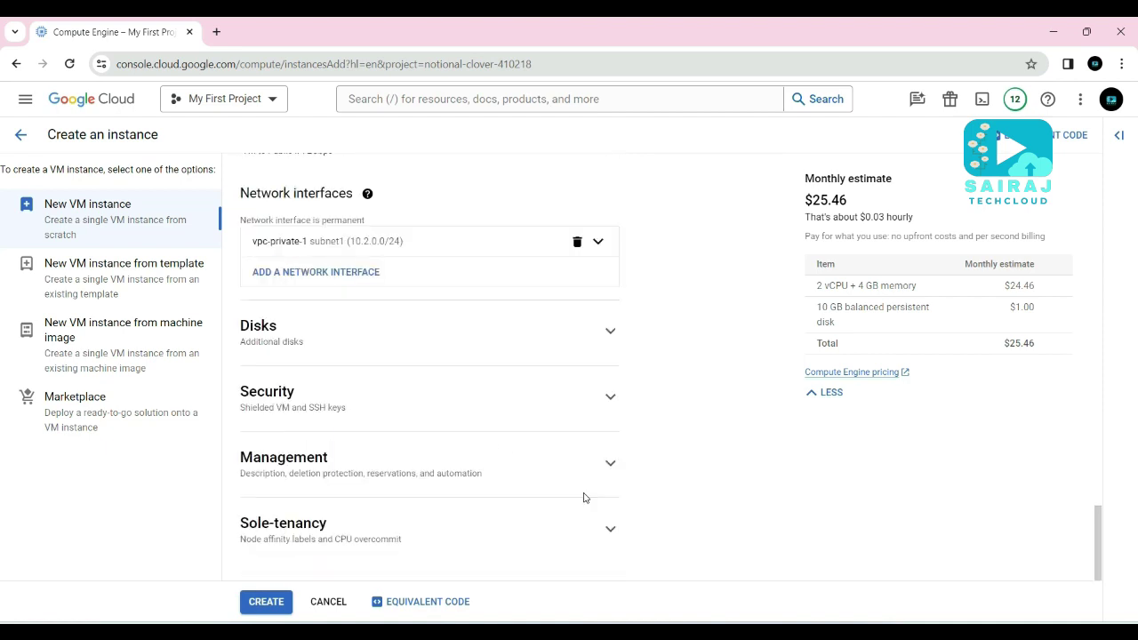
left_click(267, 603)
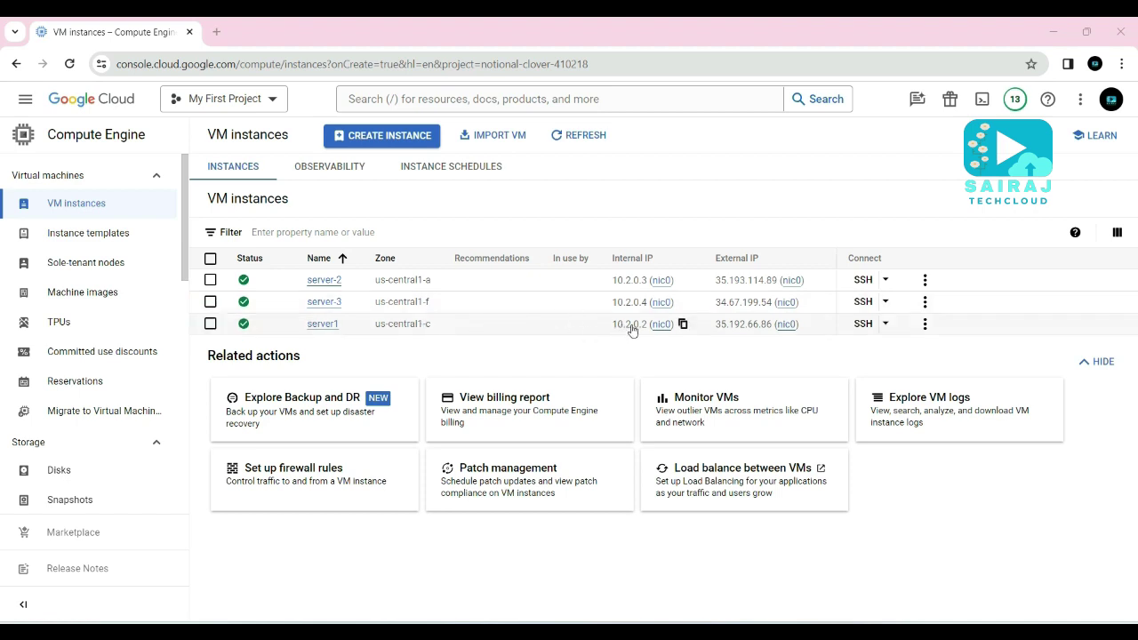
Open an SSH-in-browser session to server1, authorize the connection, and focus its terminal
left_click_drag(610, 325, 652, 328)
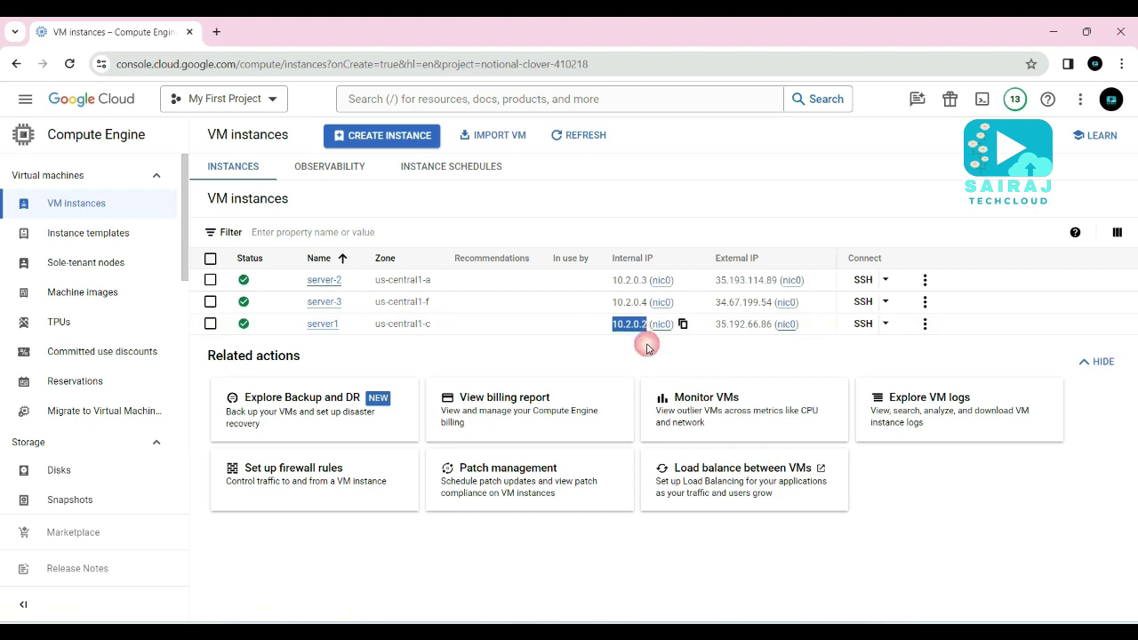
left_click(864, 325)
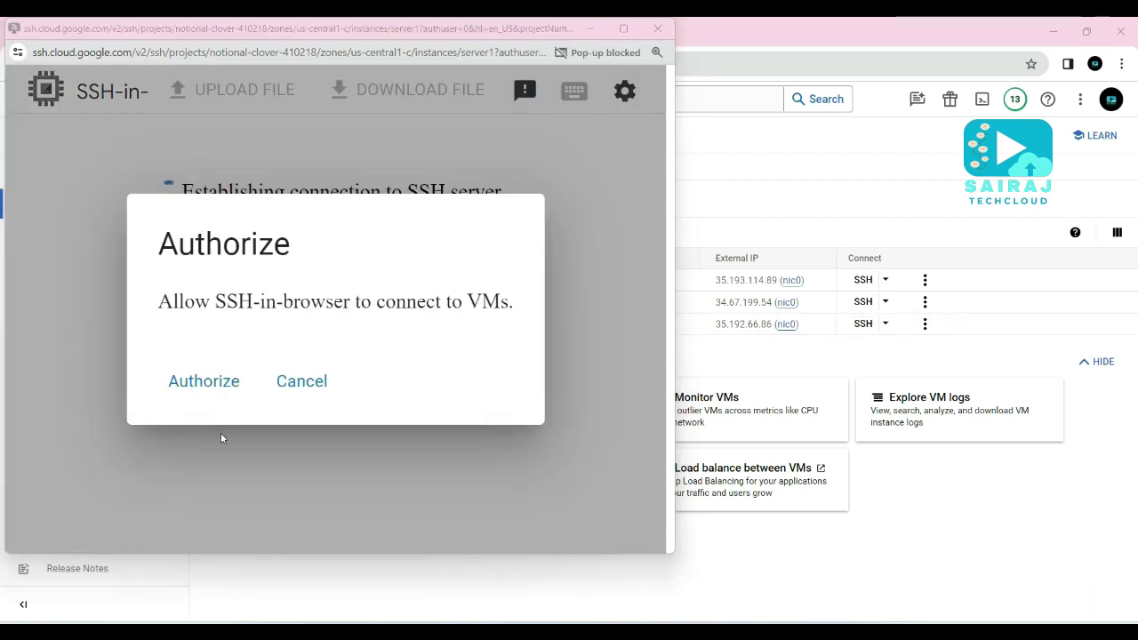
left_click(197, 382)
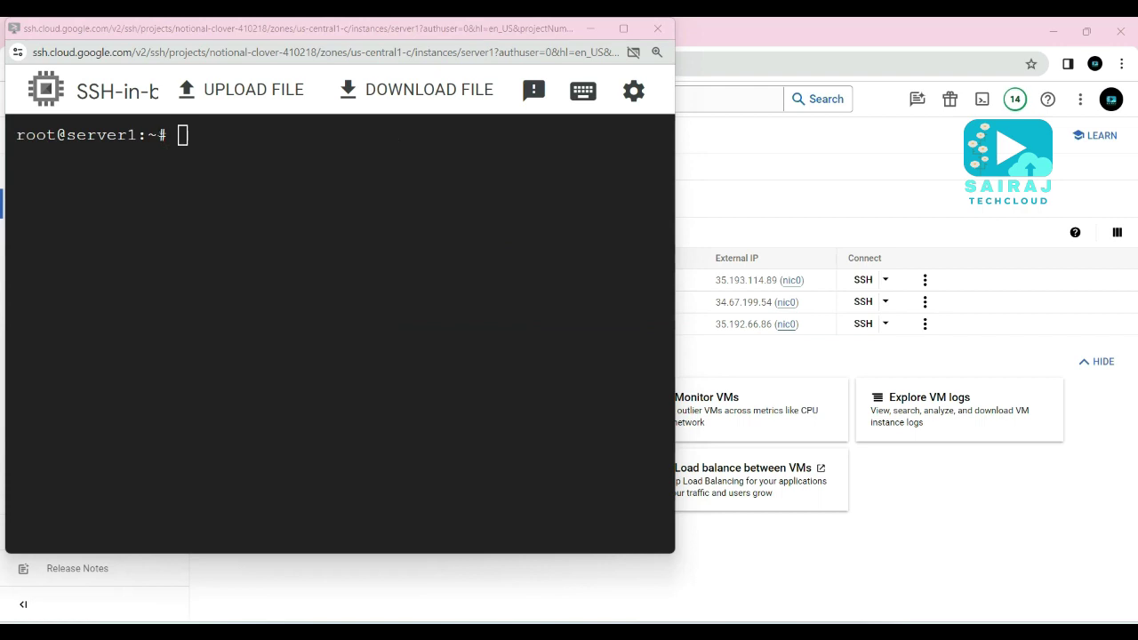
left_click(211, 158)
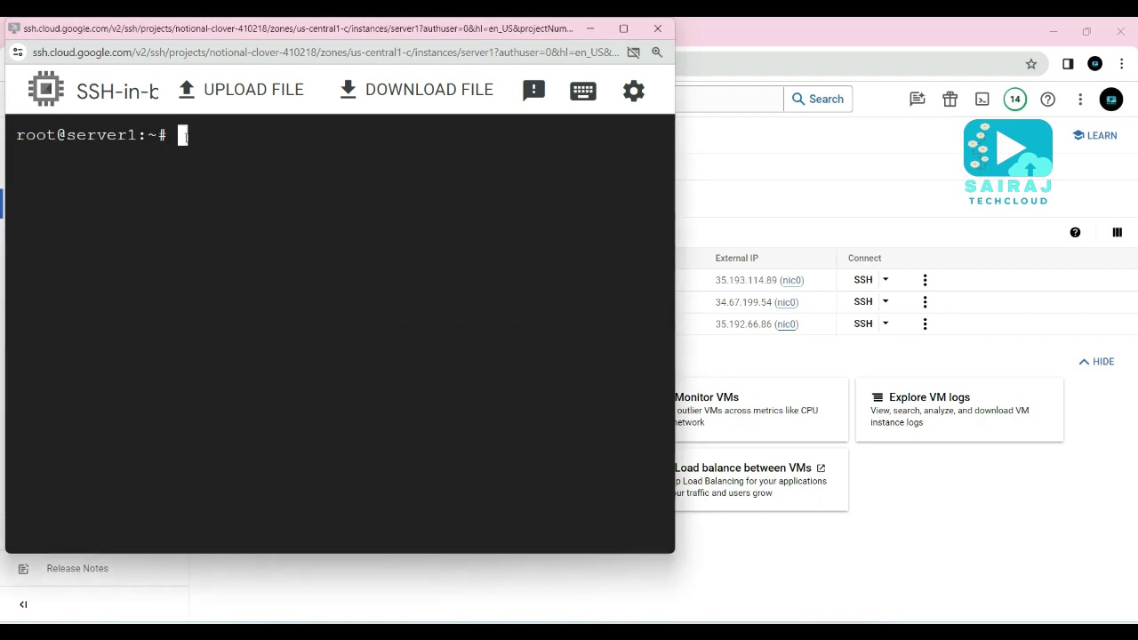
Copy server-2's internal IP from the VM list and enter the command sudo ping 10.2.0.3 in server1's terminal
key("alt+Tab")
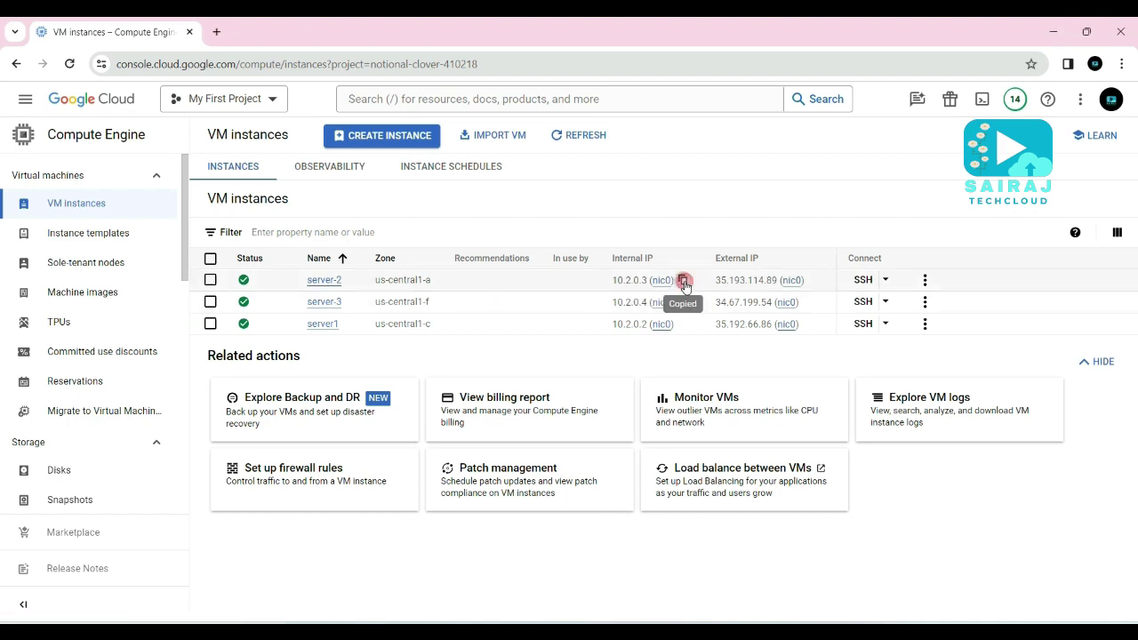
left_click_drag(305, 281, 349, 285)
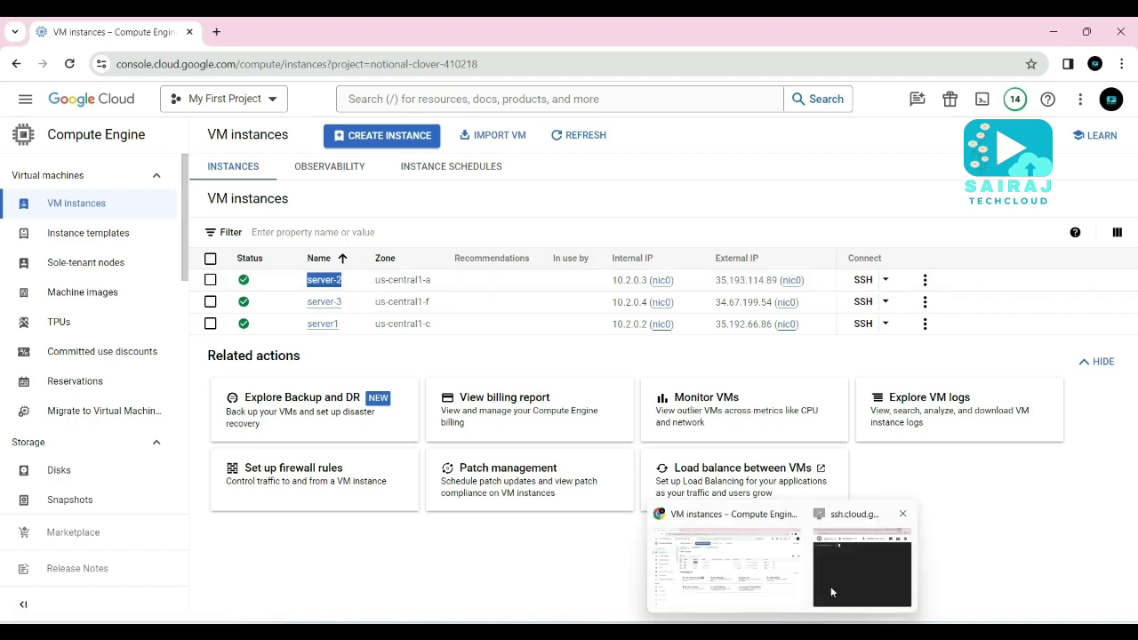
left_click(825, 589)
type("su")
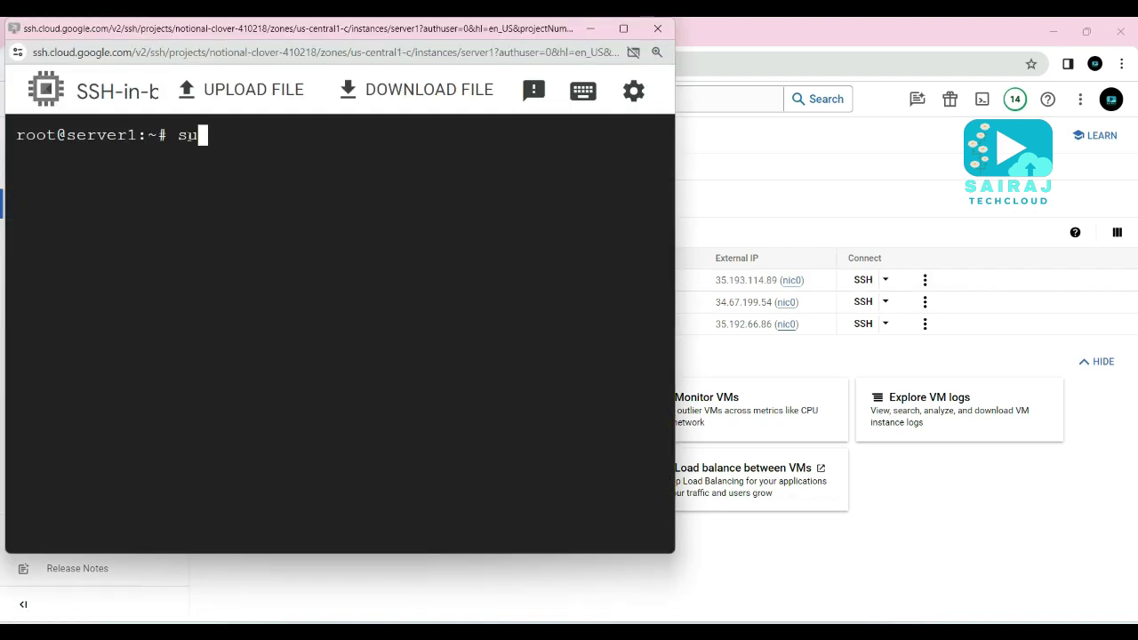
type("do ping")
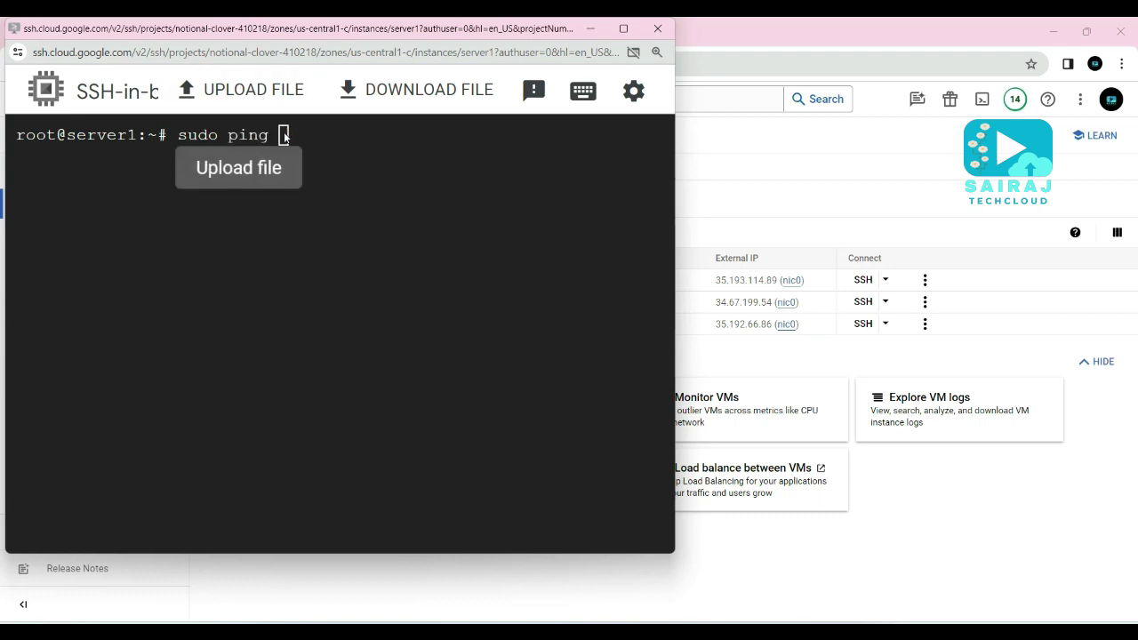
type("10.2.0.3")
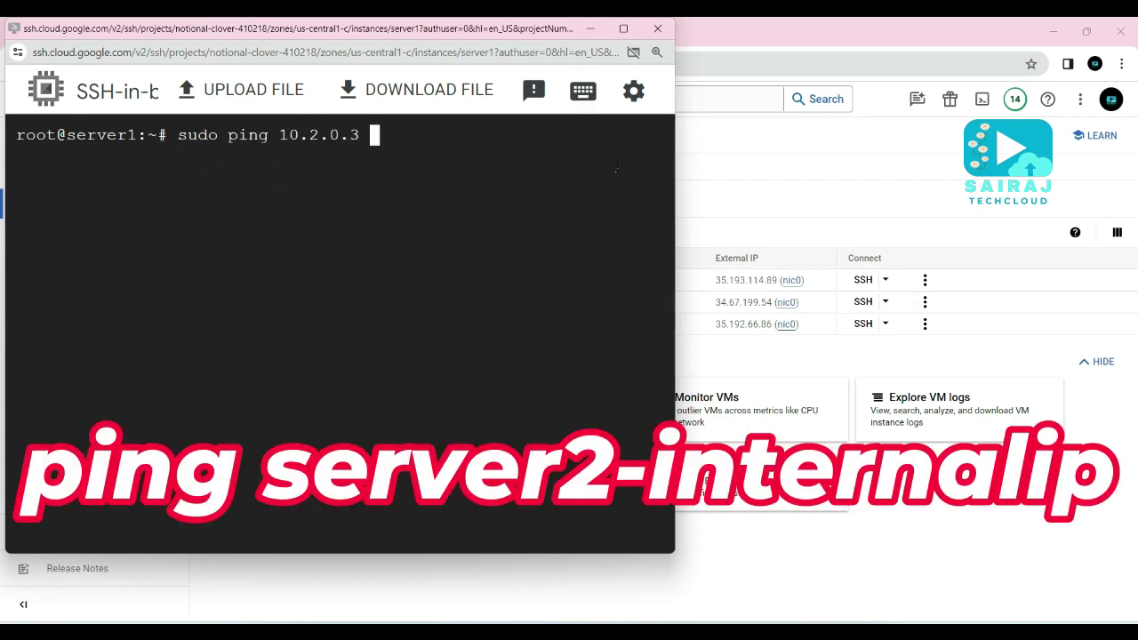
Narrow server1's SSH window, compare the target address with server-2's listed internal IP, and run the prepared ping before stopping it
left_click_drag(675, 209, 571, 211)
left_click_drag(612, 281, 651, 283)
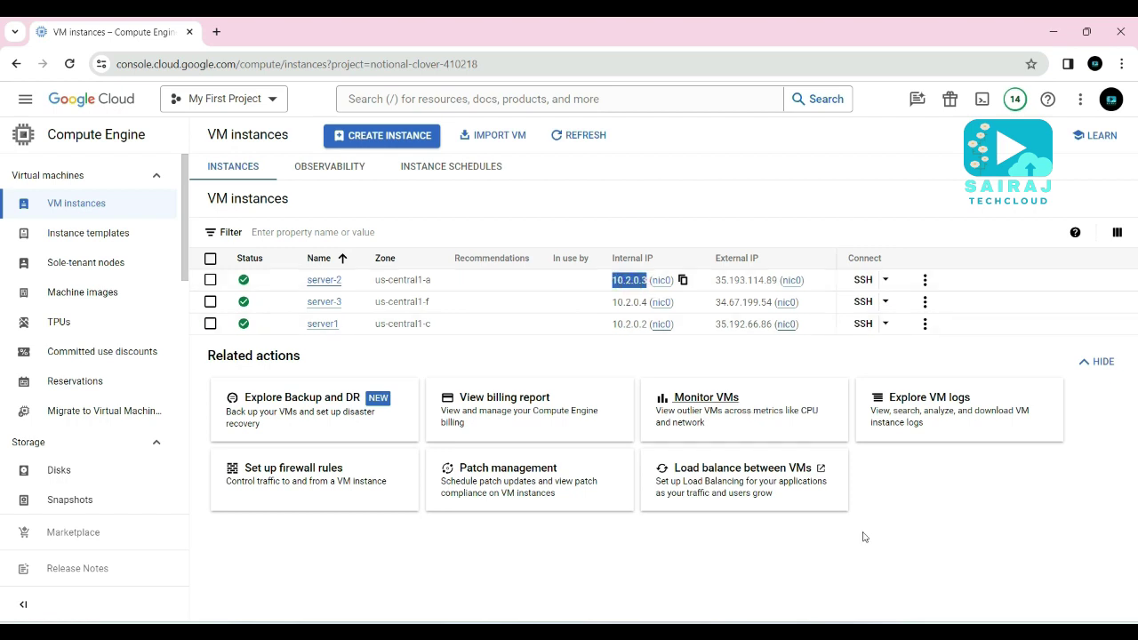
mouse_move(815, 633)
left_click(860, 564)
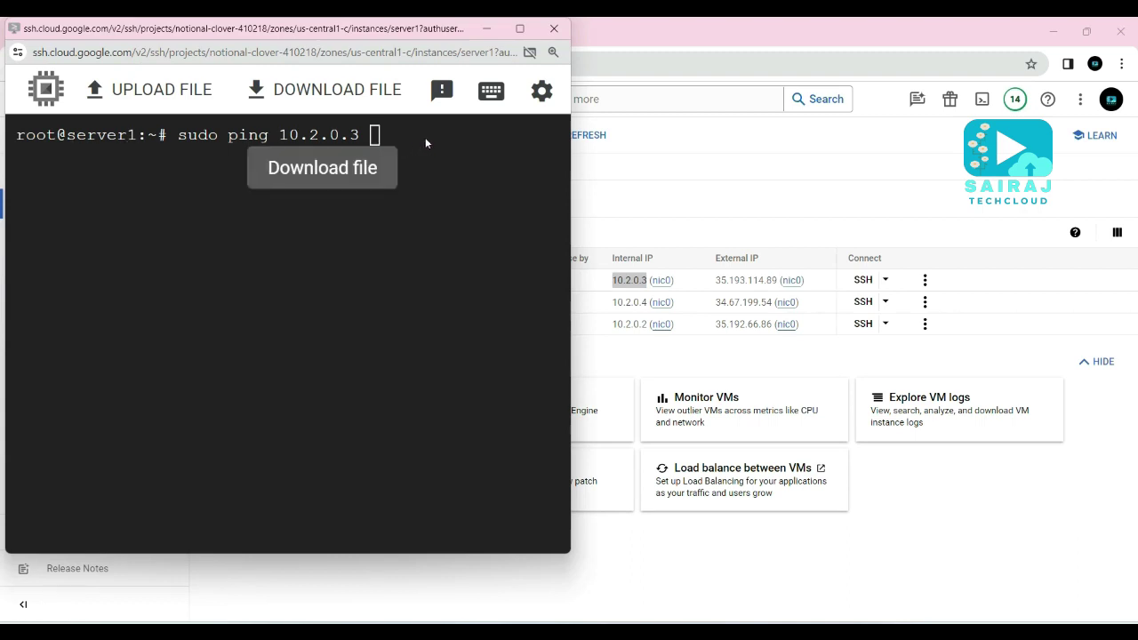
left_click(375, 135)
key("Return")
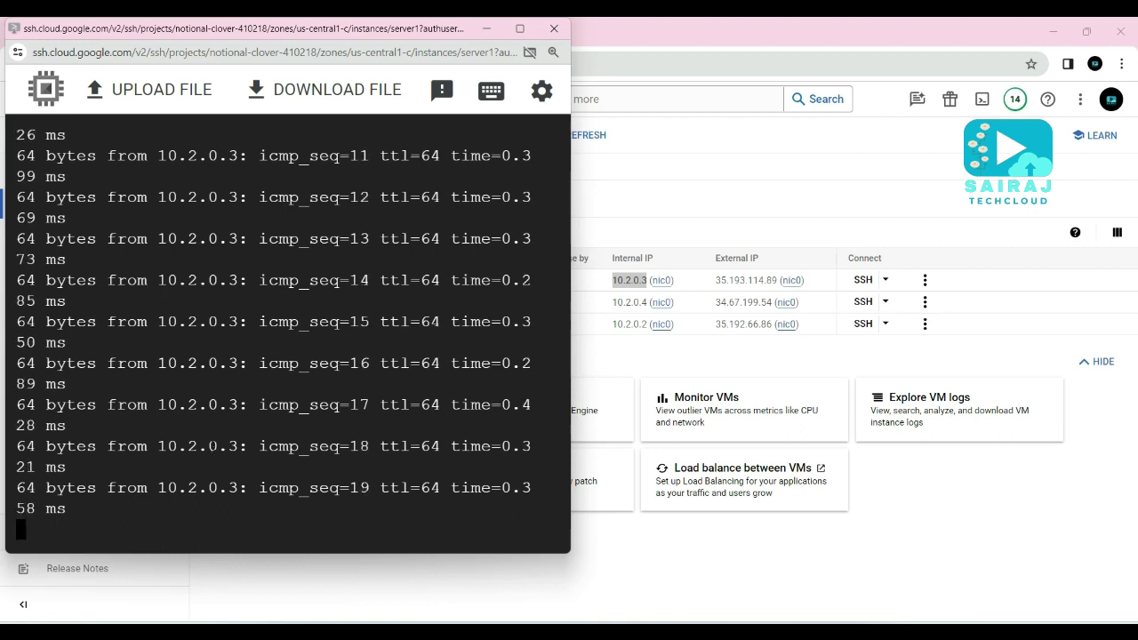
key("ctrl+c")
Copy server-3's internal IP, clear server1's terminal, and run sudo ping 10.2.0.4 there
left_click(491, 33)
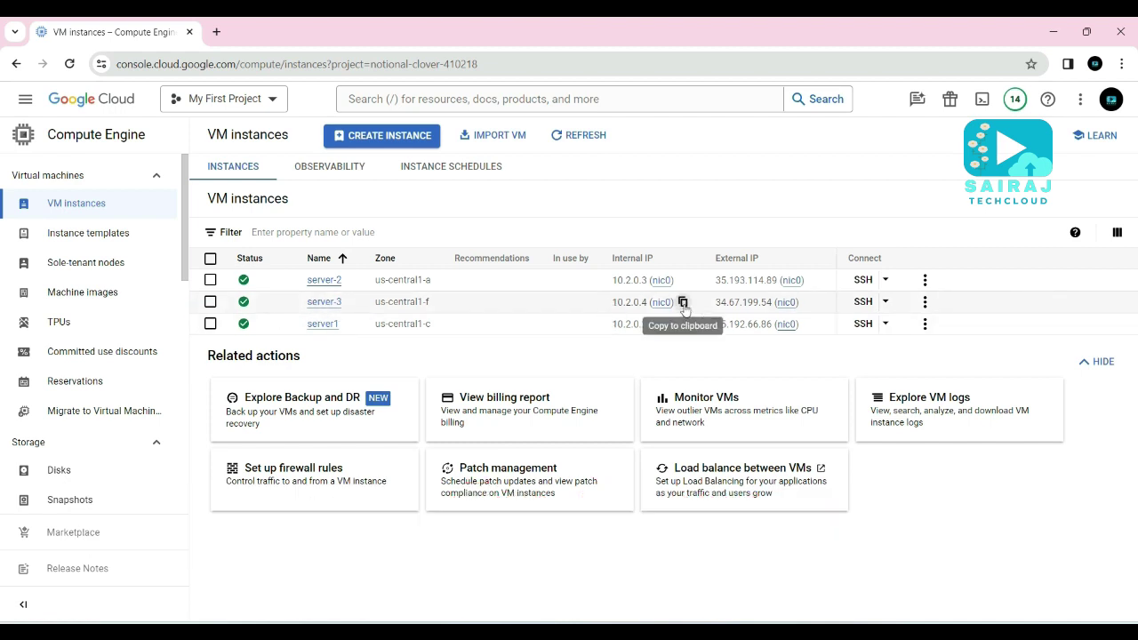
left_click(683, 303)
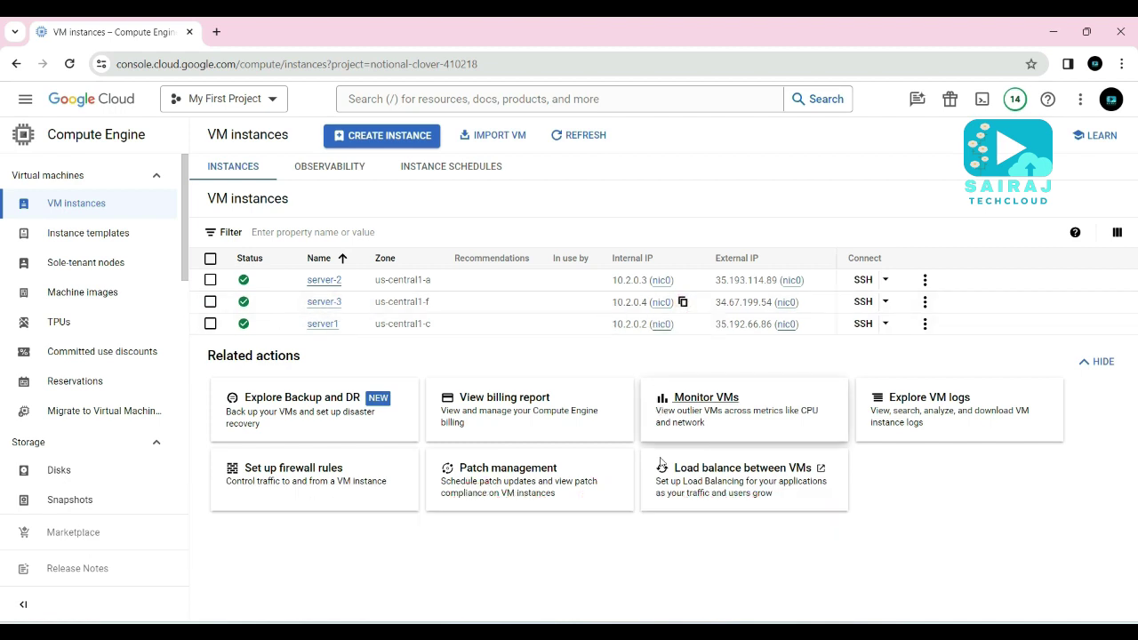
key("alt+Tab")
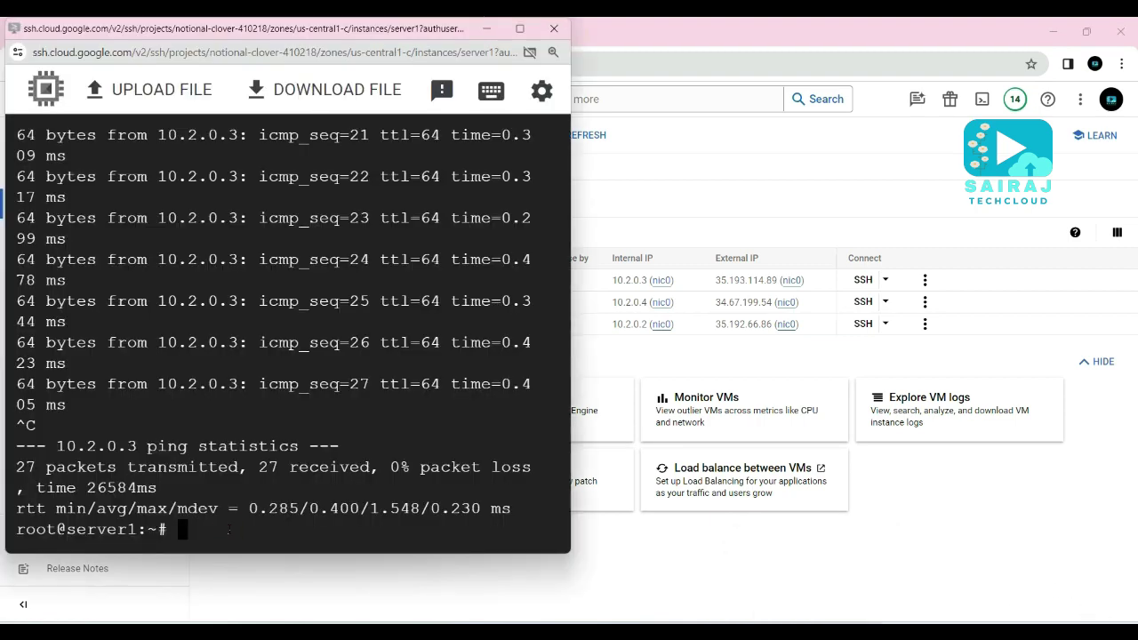
key("ctrl+l")
type("sud")
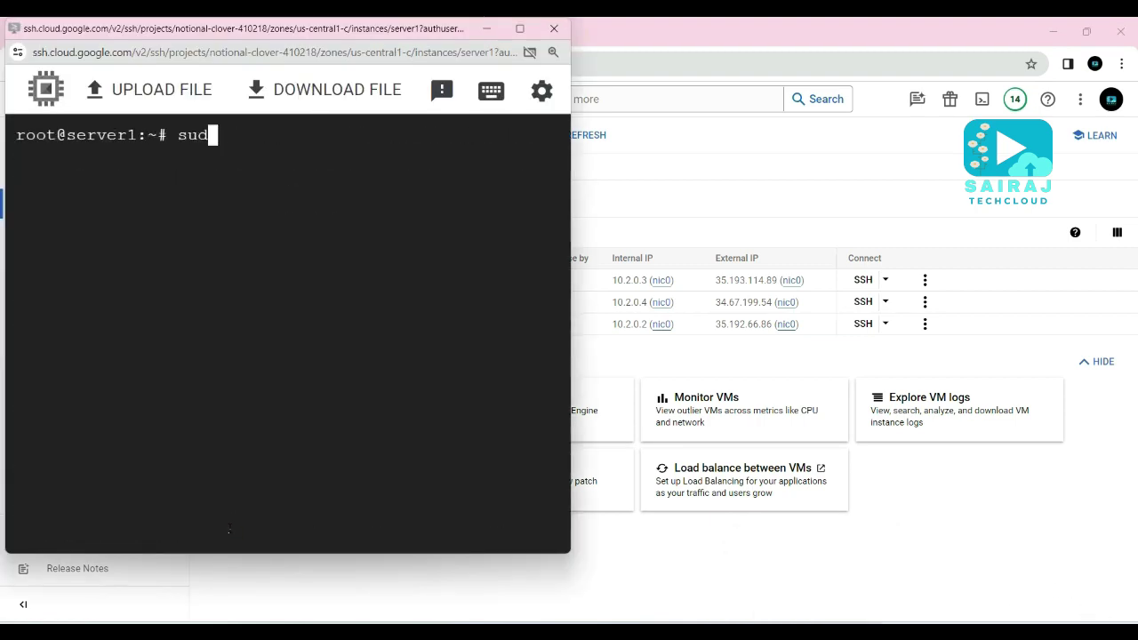
type("o ping")
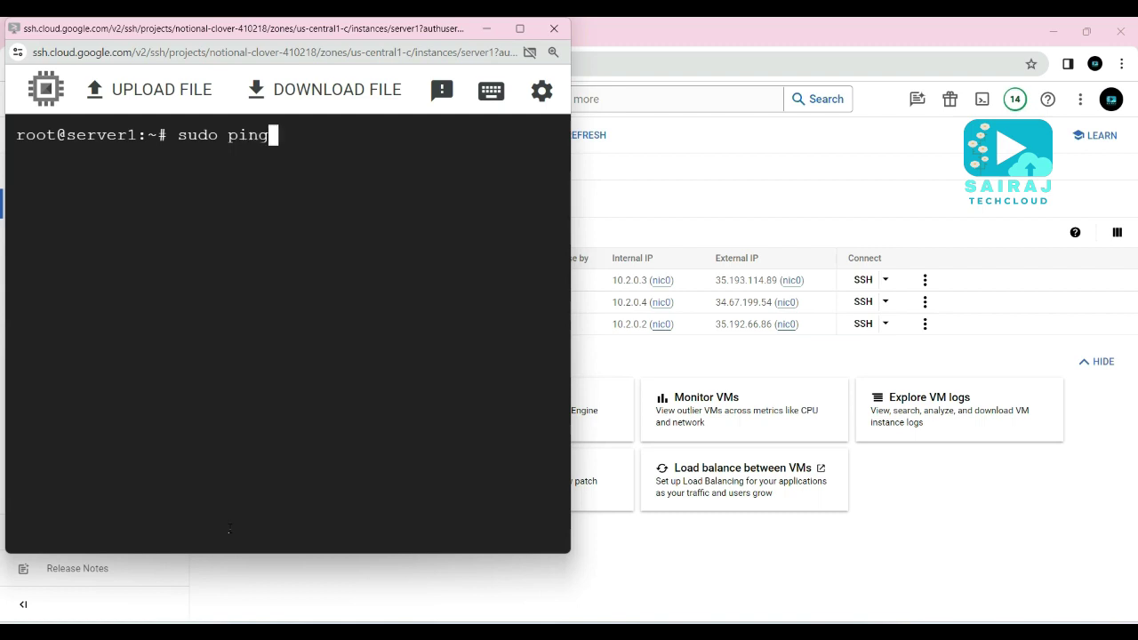
key("ctrl+v")
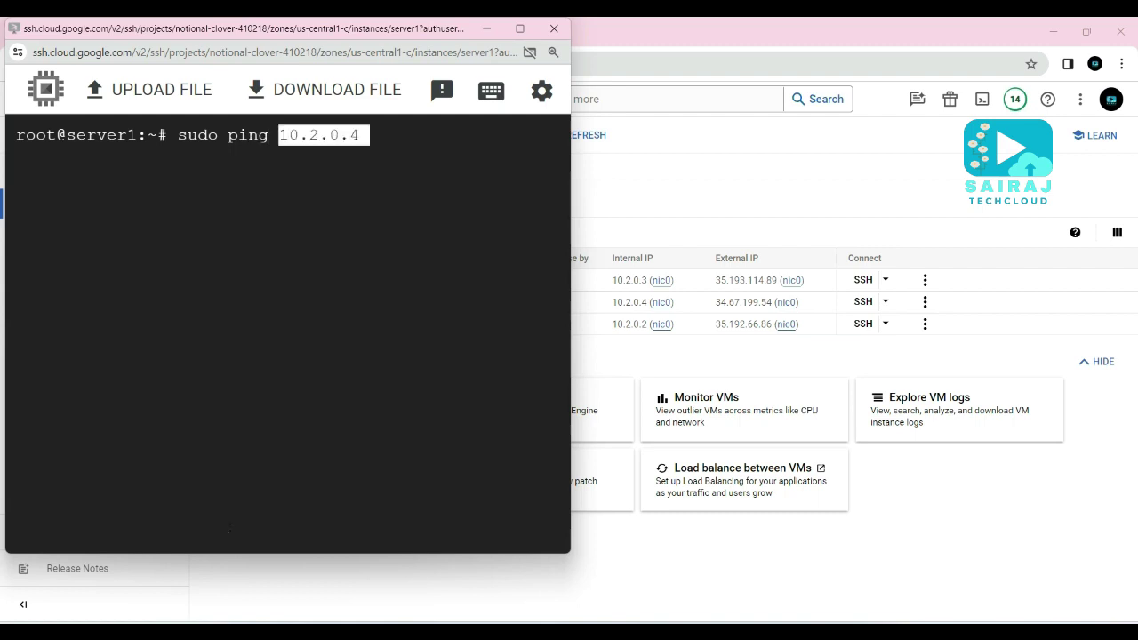
key("Return")
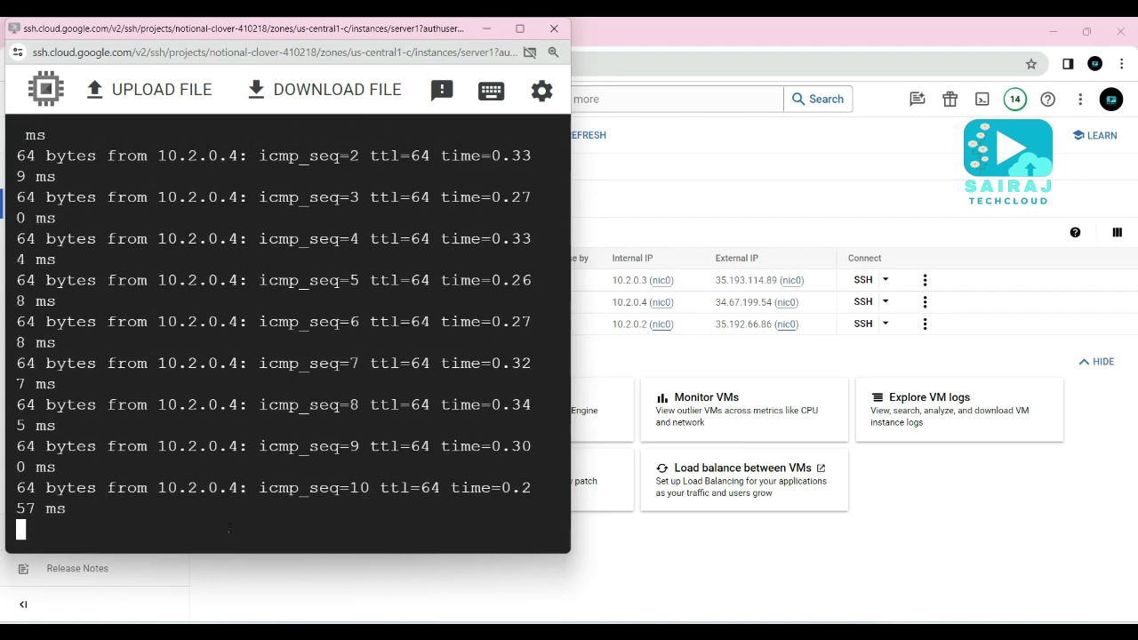
Open an SSH-in-browser session to server-2 from the VM list and authorize the connection
key("alt+Tab")
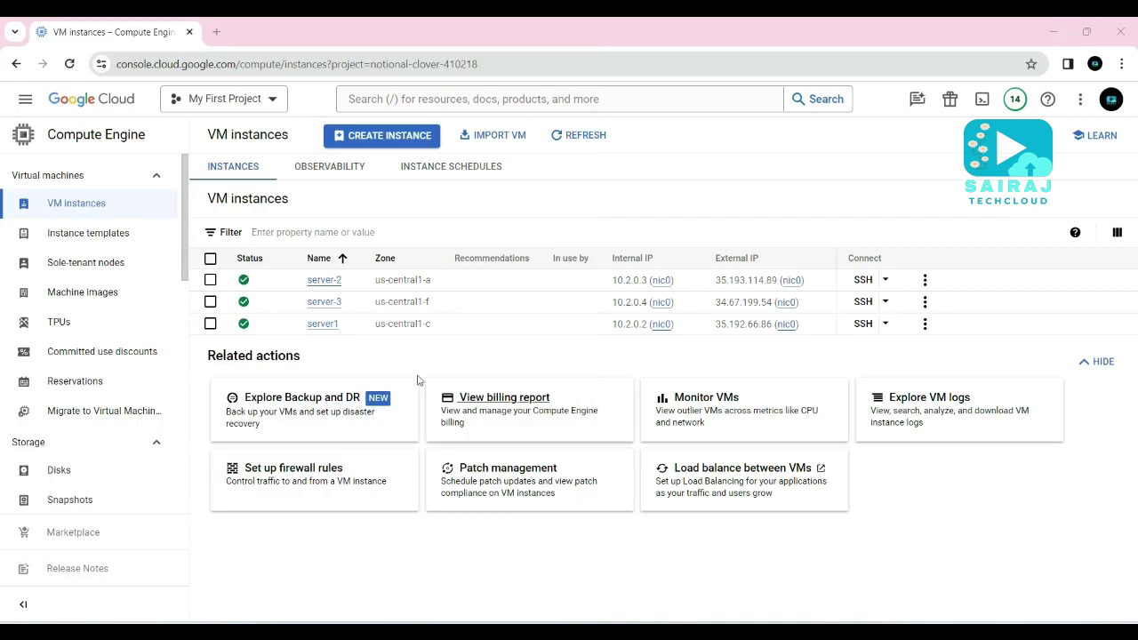
left_click(863, 281)
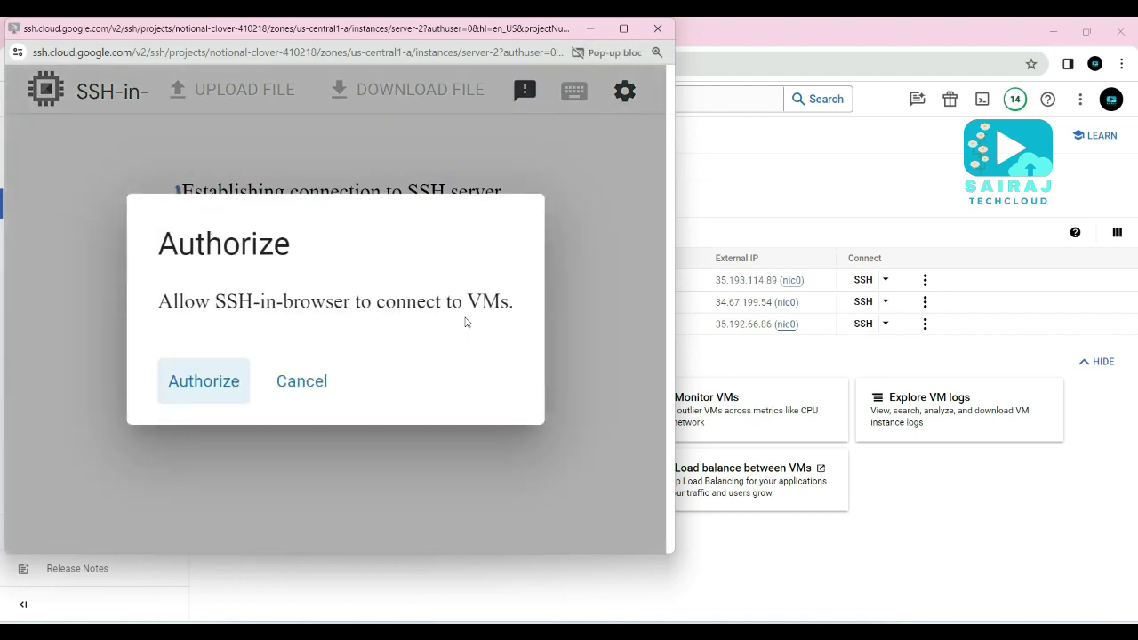
left_click(201, 391)
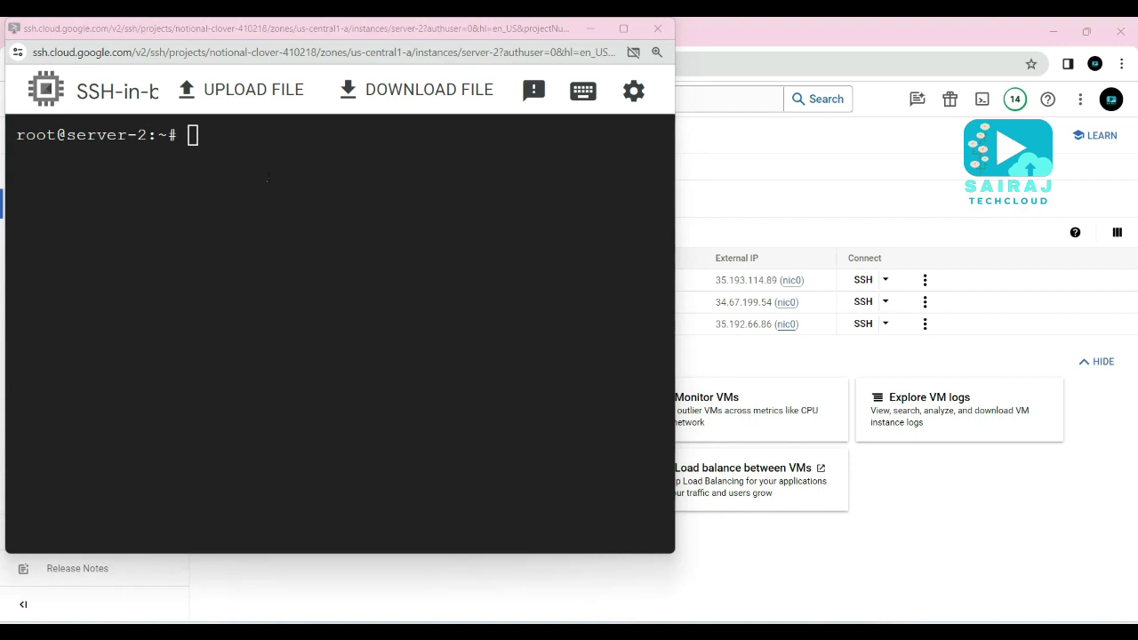
Ping server-3's copied internal IP from server-2's terminal with sudo ping 10.2.0.4, and stop the ping and clear the screen
left_click(794, 364)
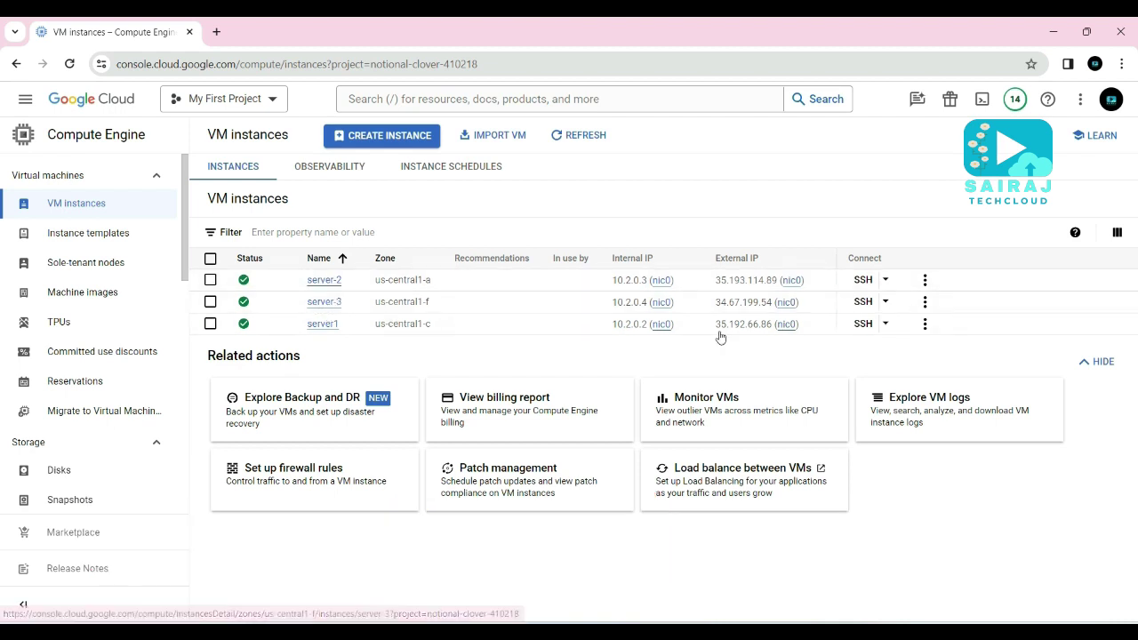
left_click(683, 303)
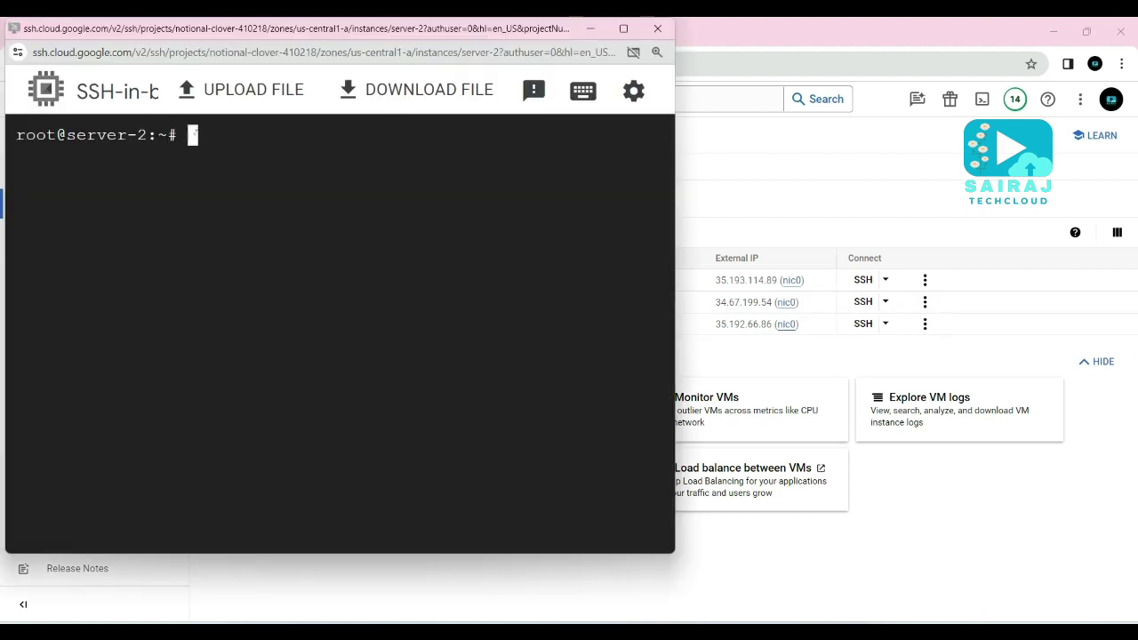
type("sudo")
type("ping")
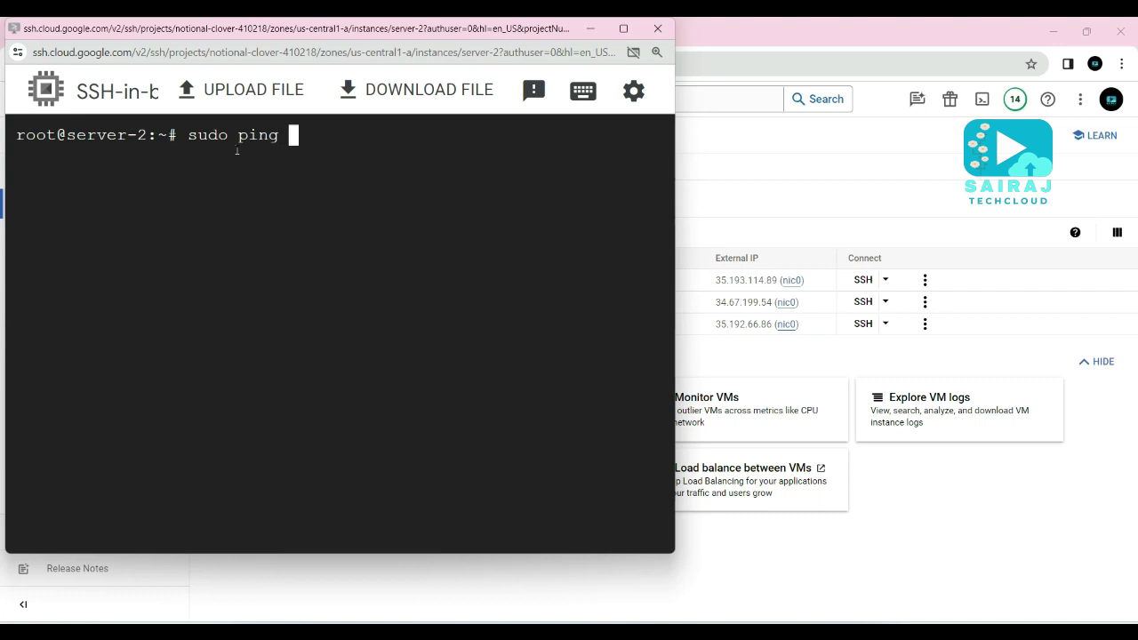
key("ctrl+v")
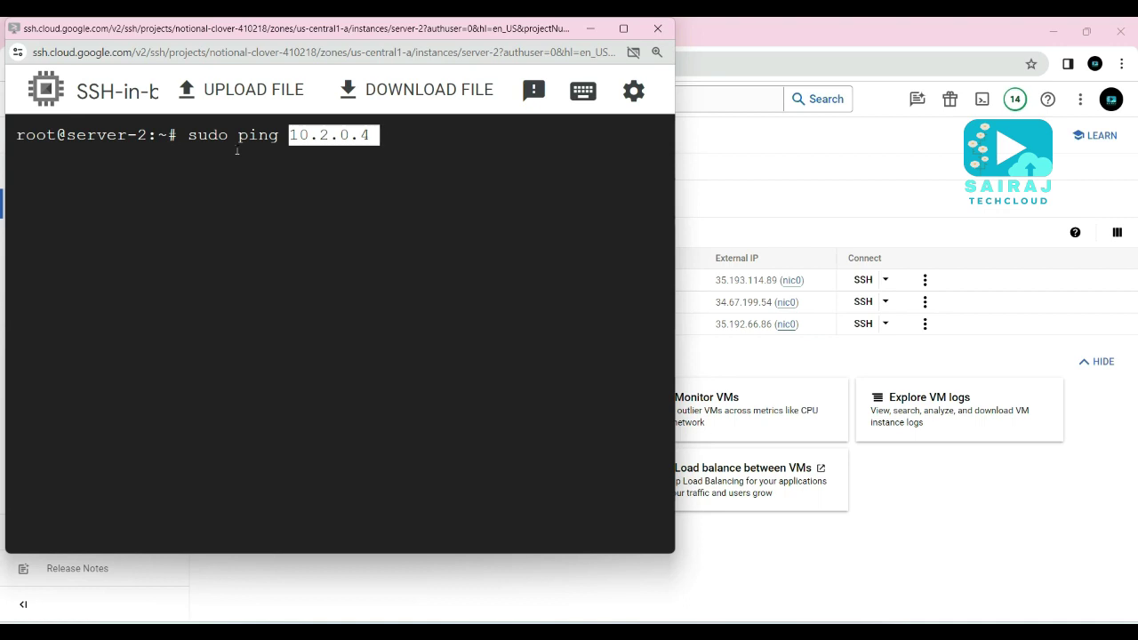
key("Return")
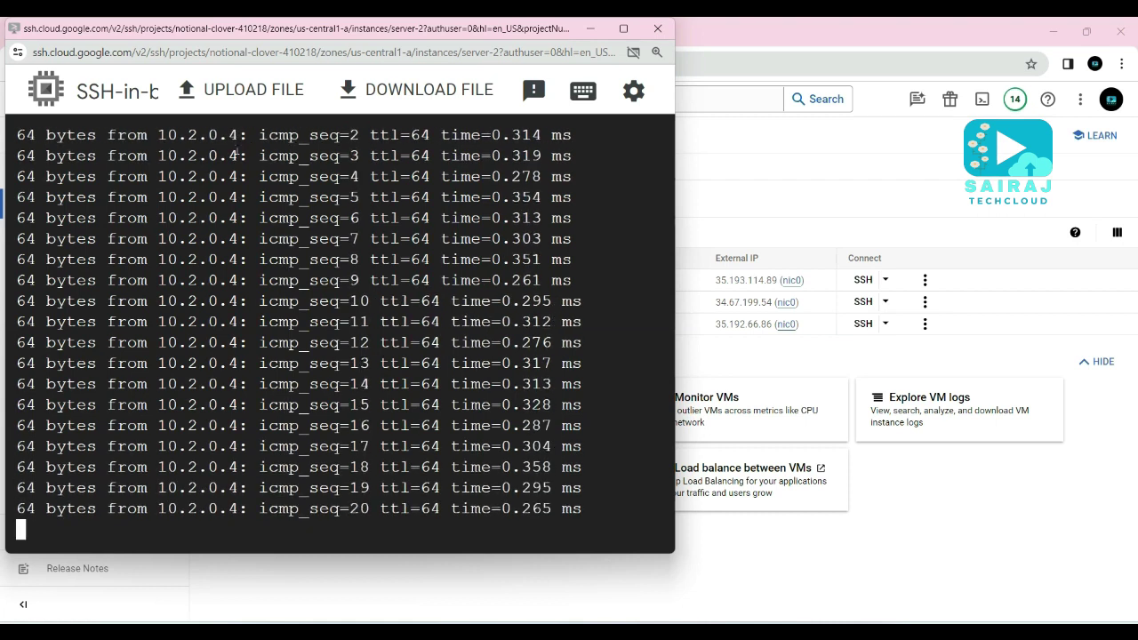
key("ctrl+c")
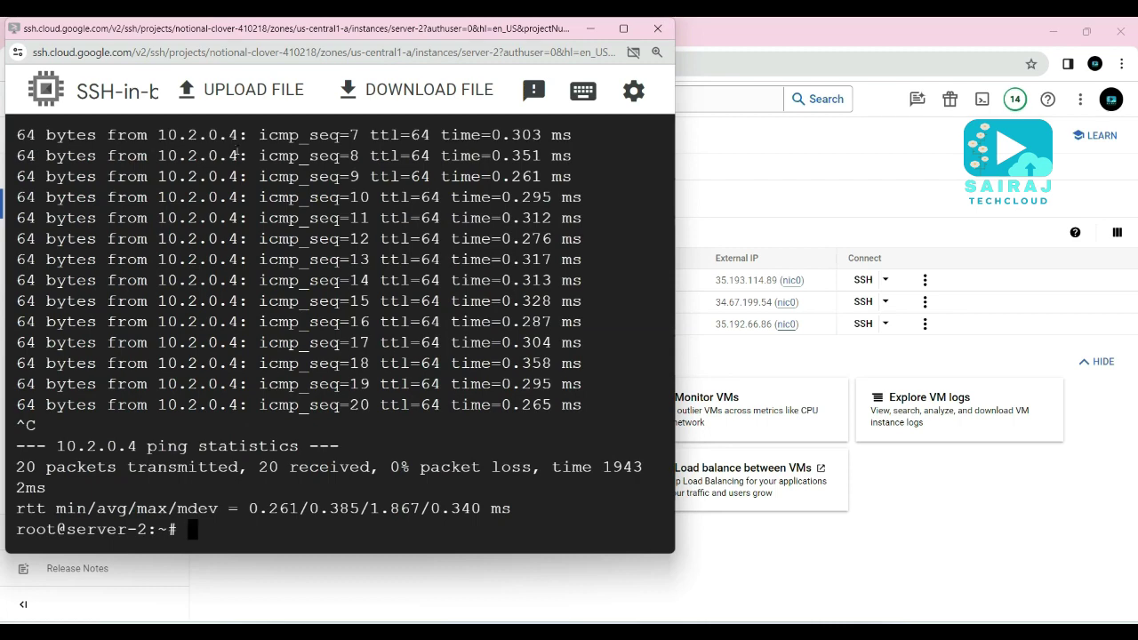
key("ctrl+l")
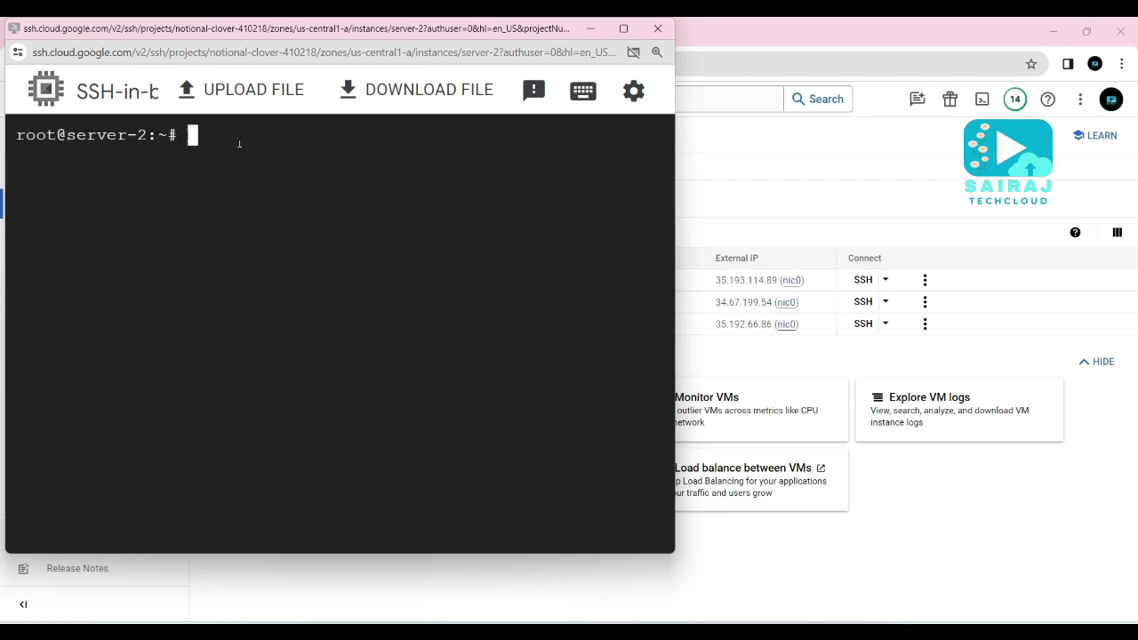
Return to the Cloud console, go to VPC networks, and start a new VPC network named vpc-private-2
left_click(947, 563)
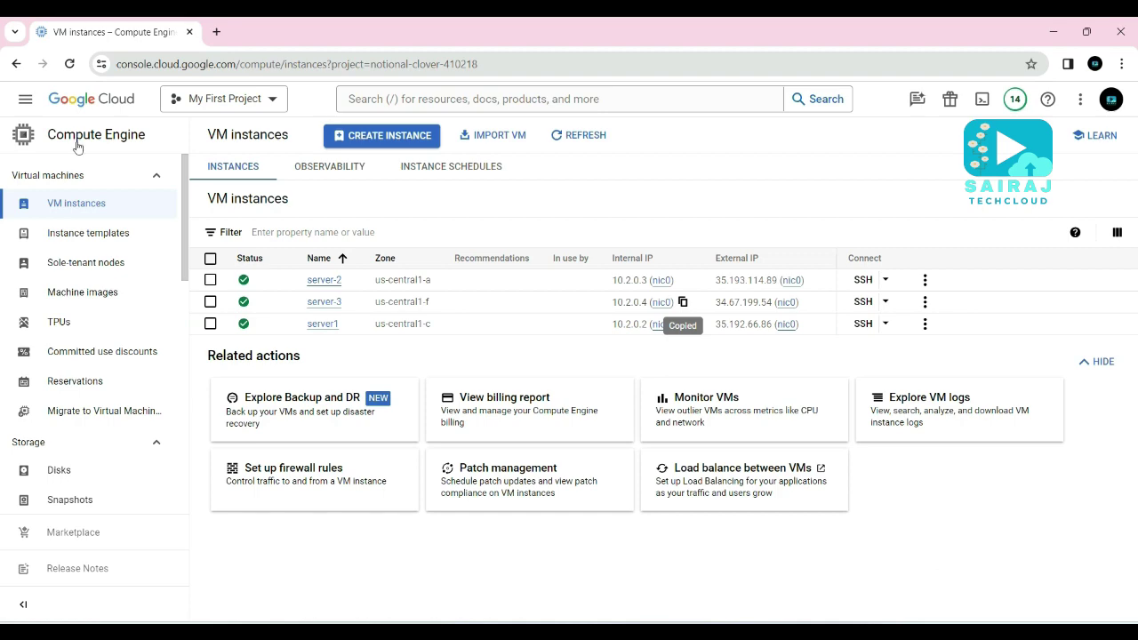
left_click(24, 99)
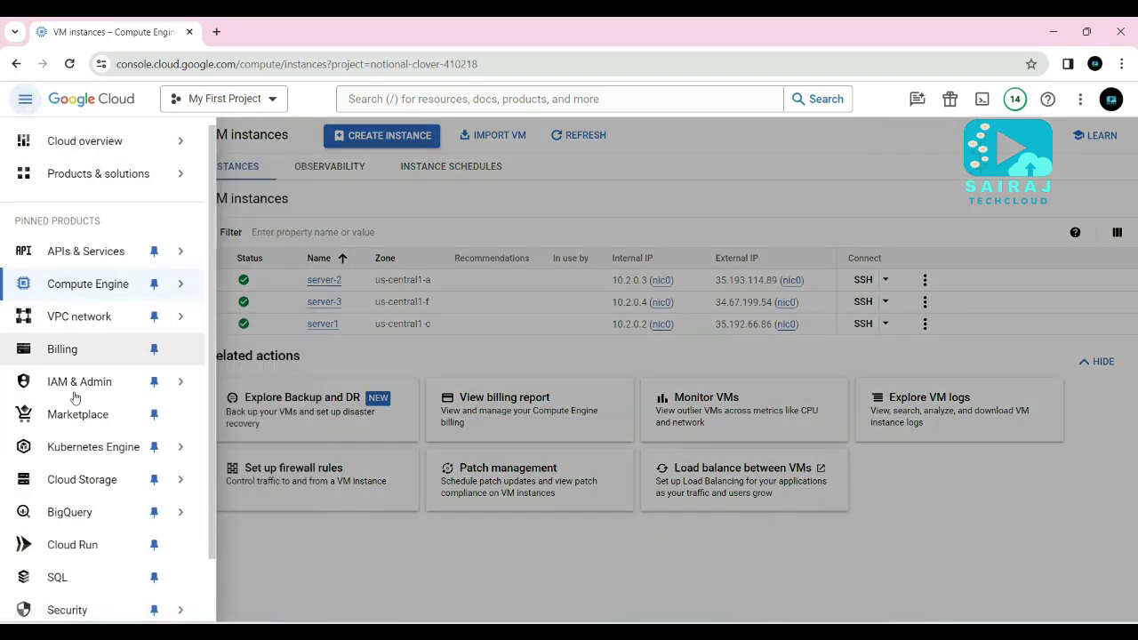
left_click(83, 319)
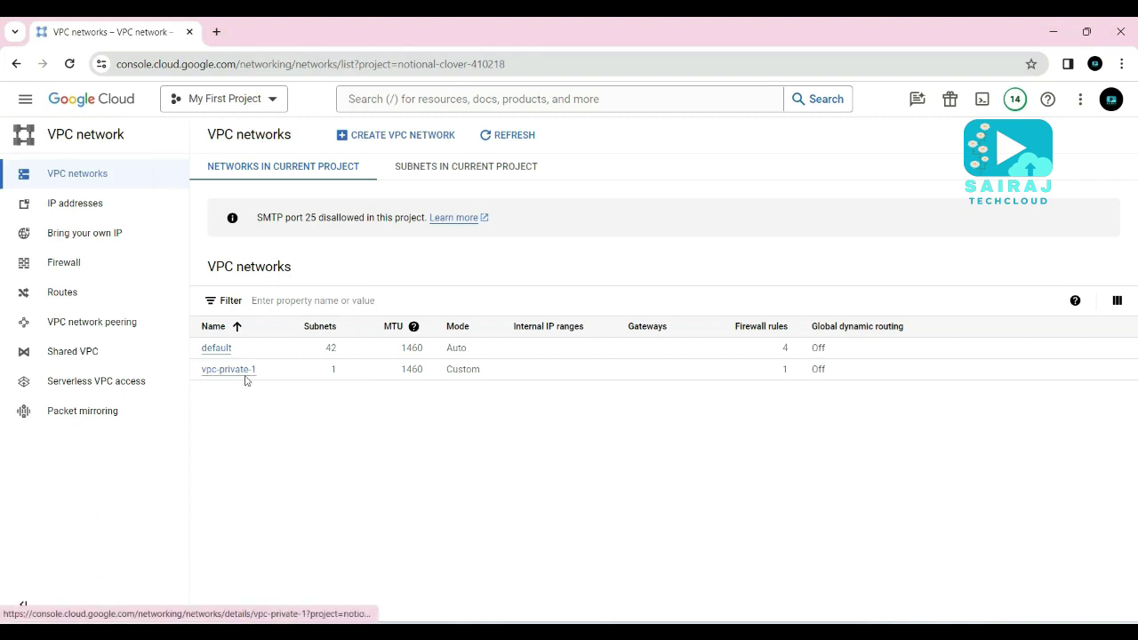
left_click(411, 136)
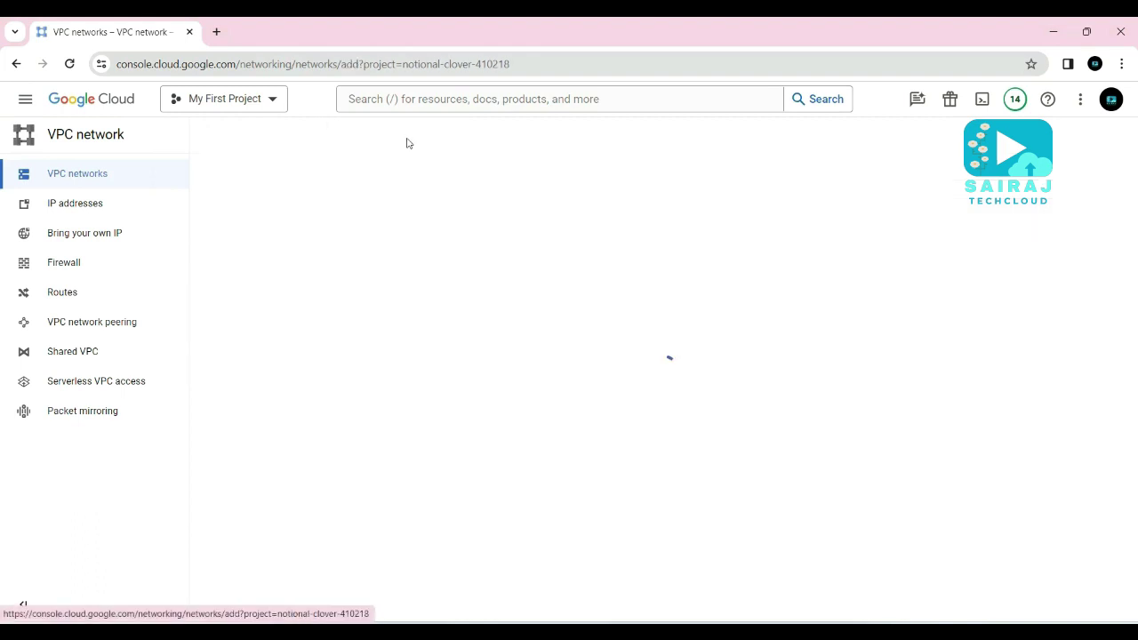
type("vpc-priva")
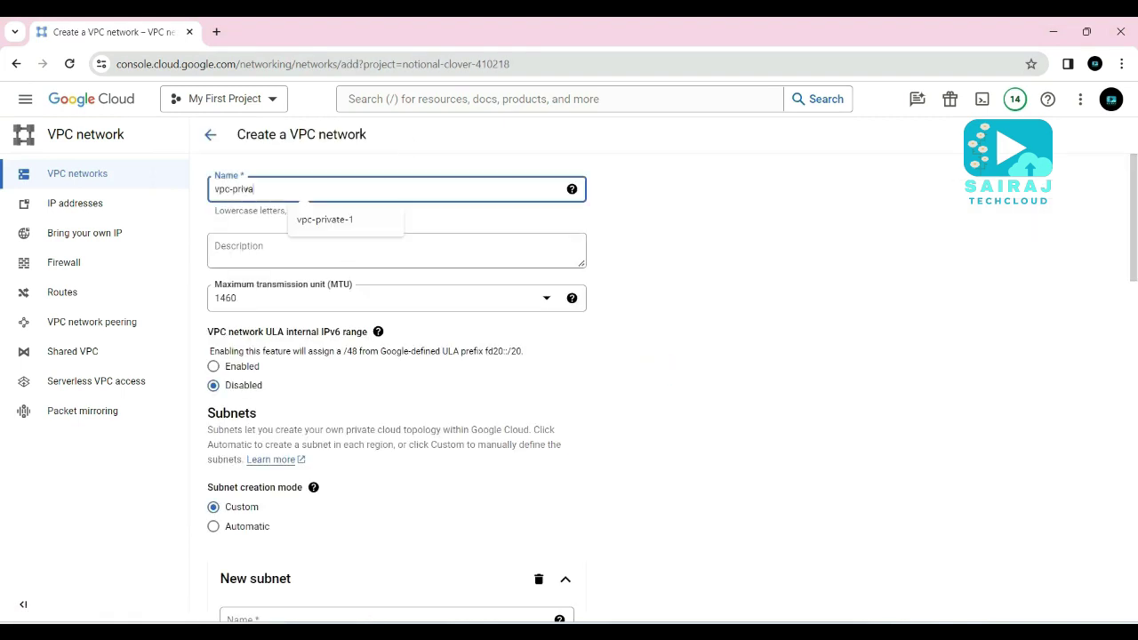
type("te-2")
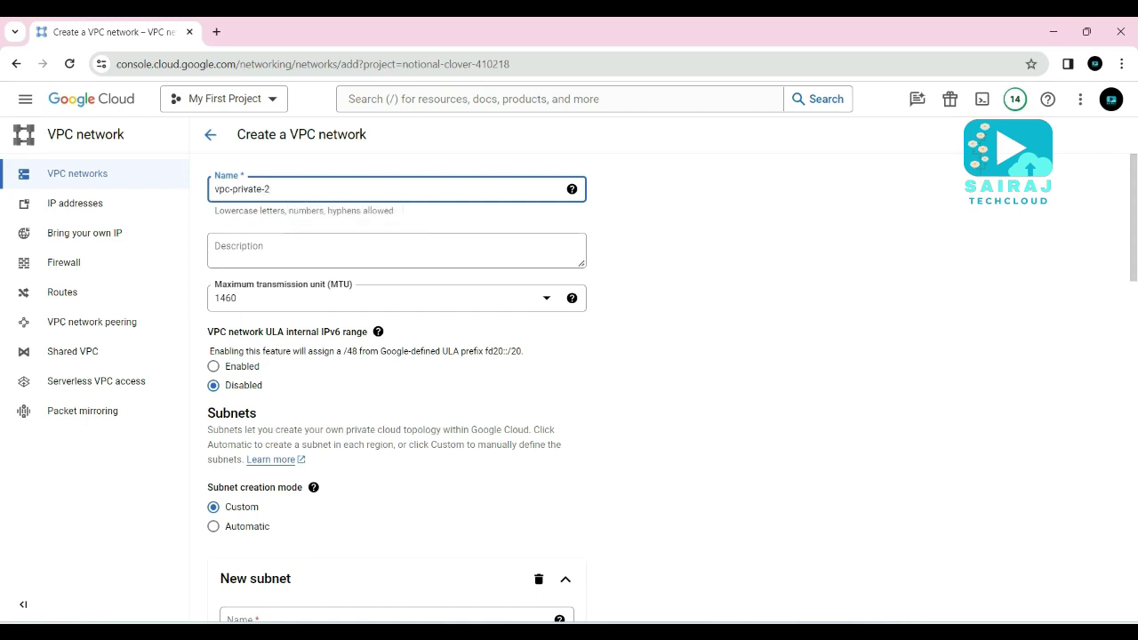
Name the new network's subnet subnet2 and set its region to europe-west1
scroll(528, 406, "down", 3)
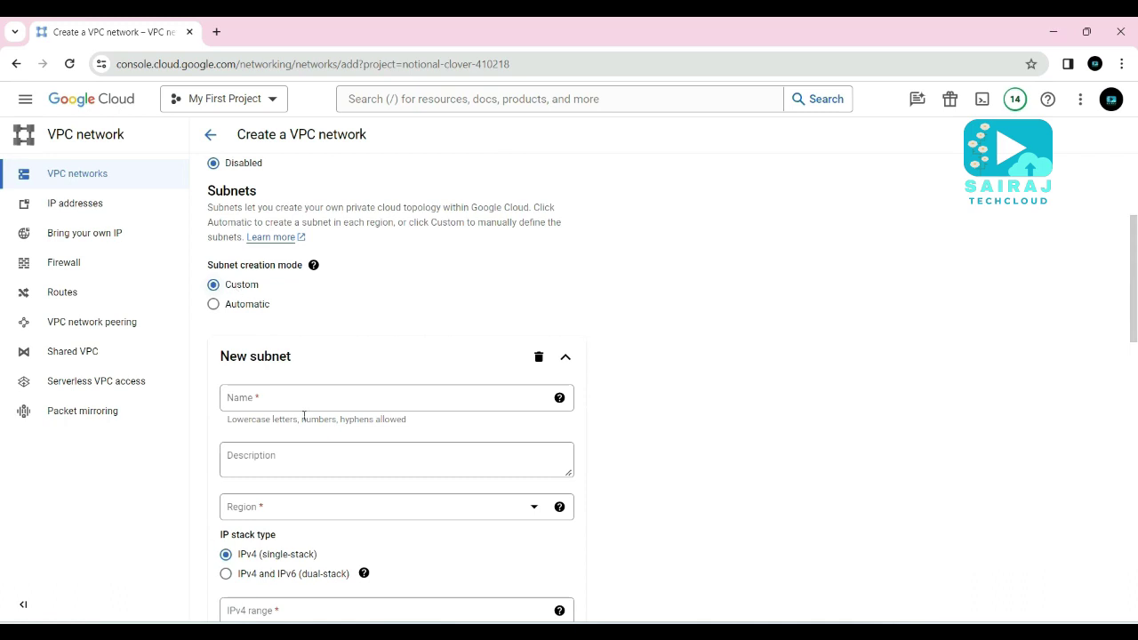
left_click(273, 397)
type("subnet2")
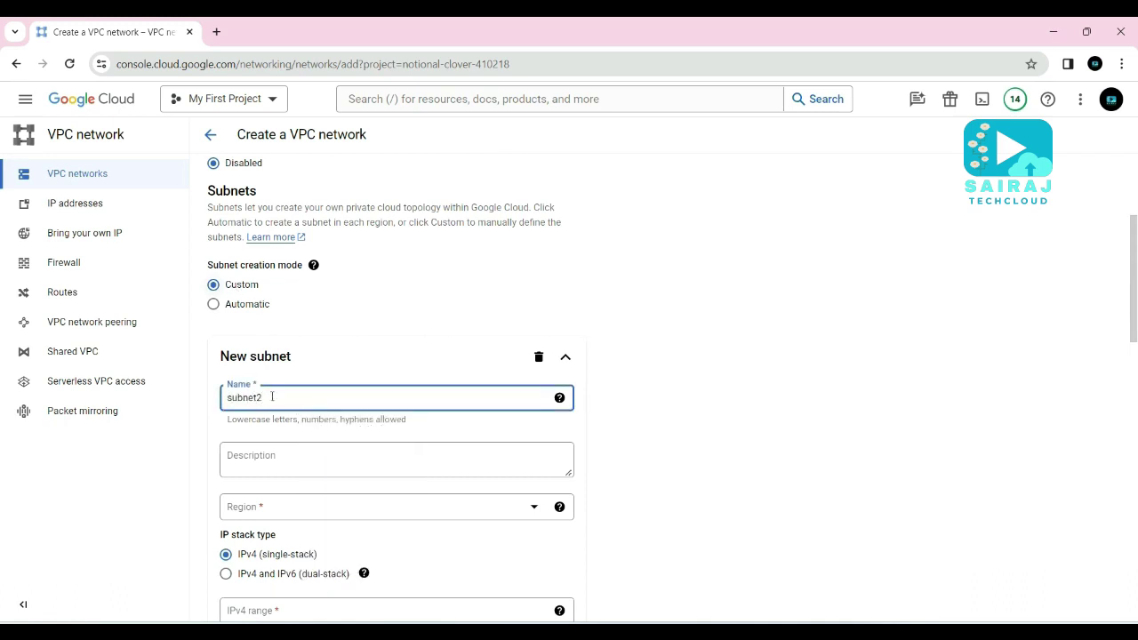
scroll(569, 333, "down", 1)
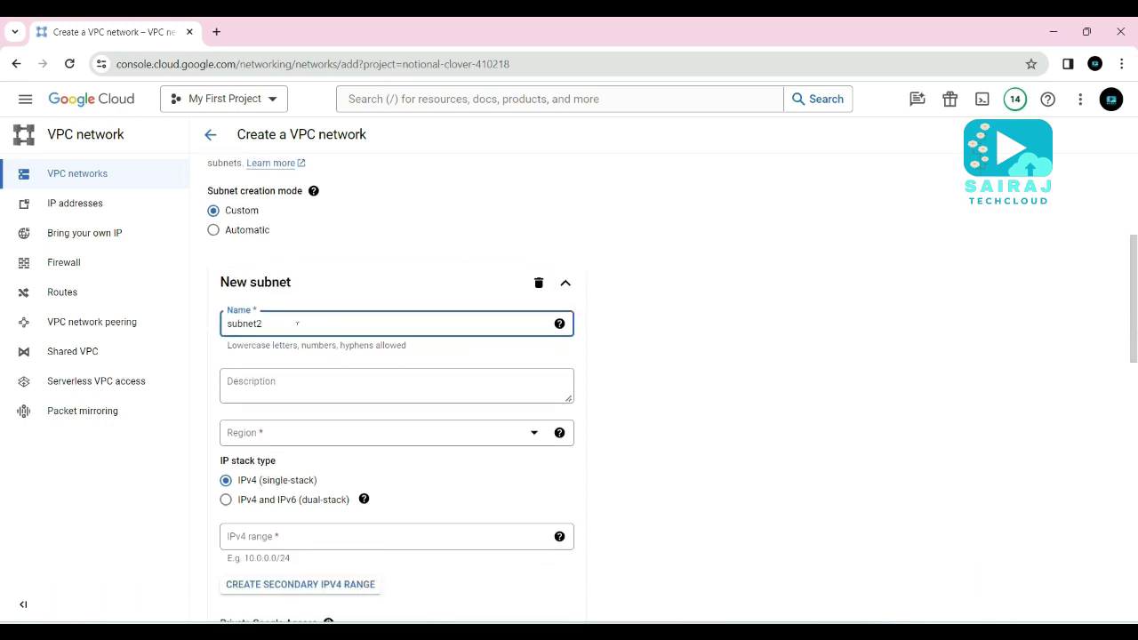
left_click(269, 432)
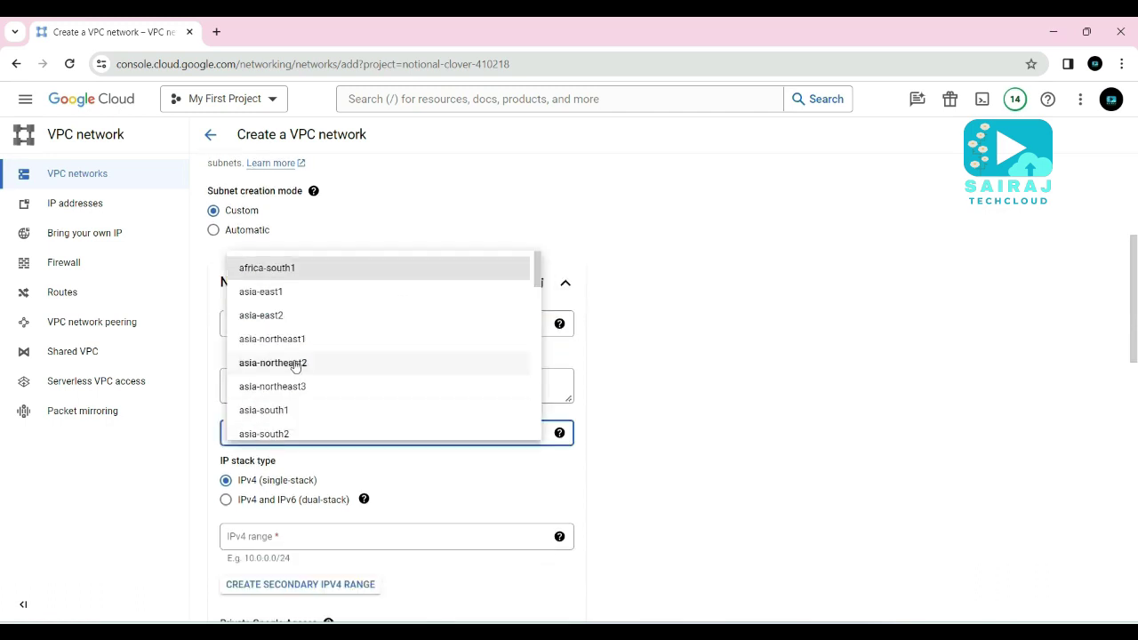
scroll(305, 355, "down", 4)
left_click(285, 399)
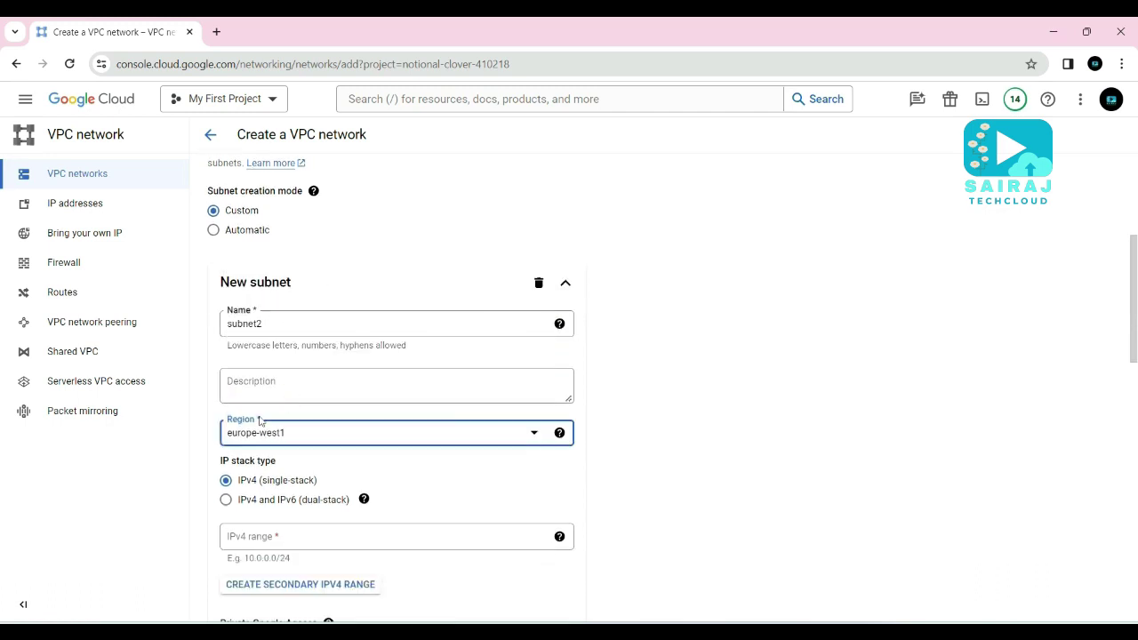
Set subnet2's IPv4 range to 10.5.0.0/24
scroll(374, 460, "down", 1)
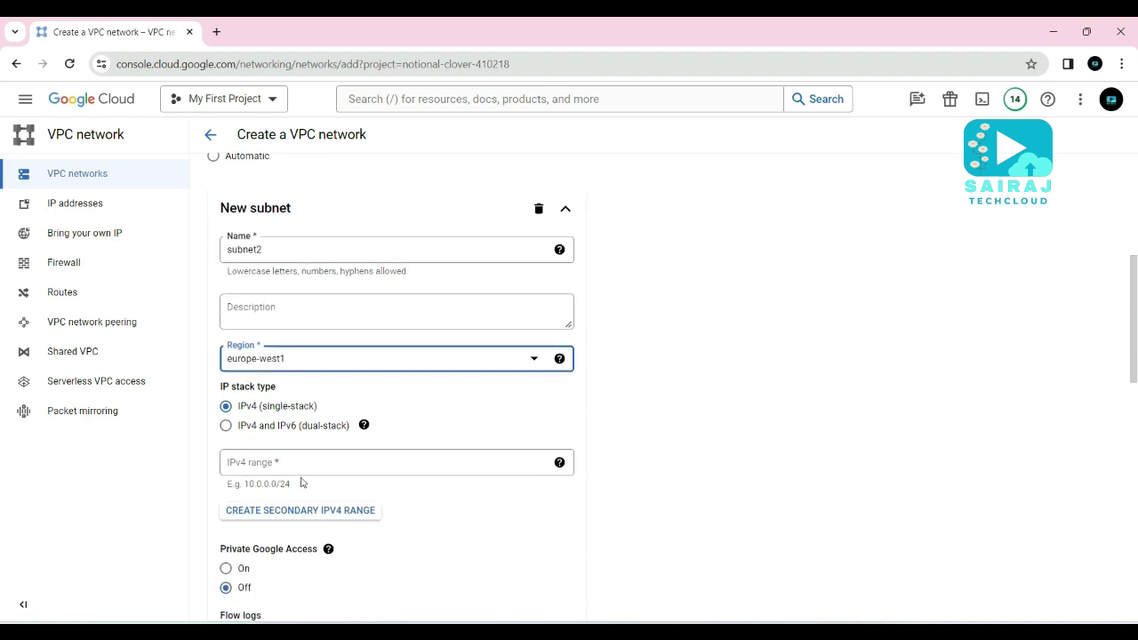
left_click(276, 464)
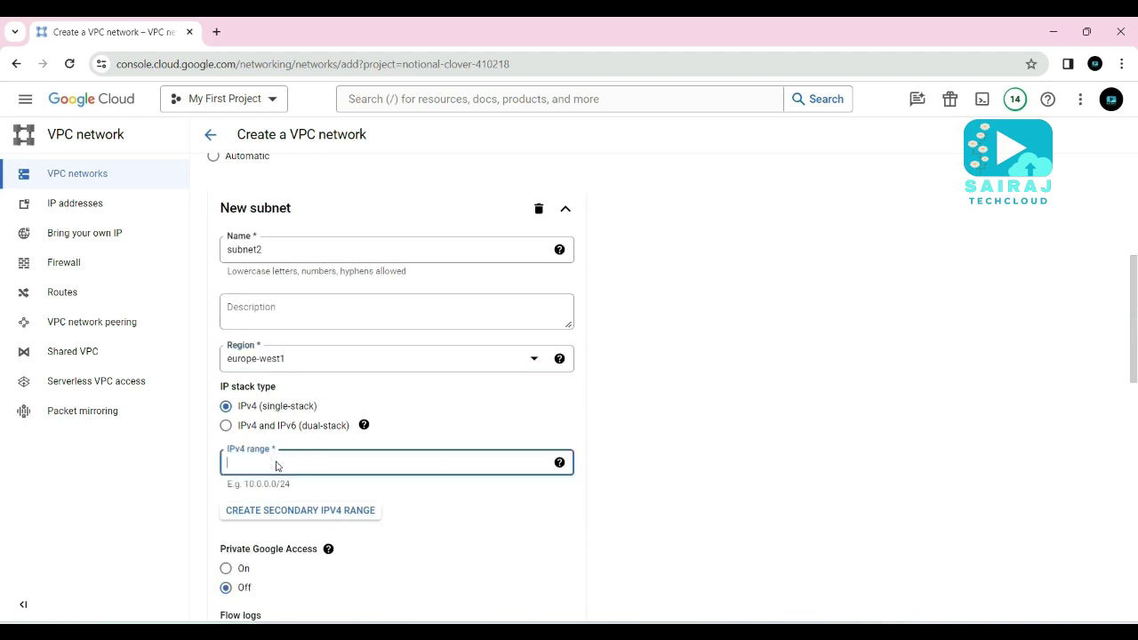
type("10.")
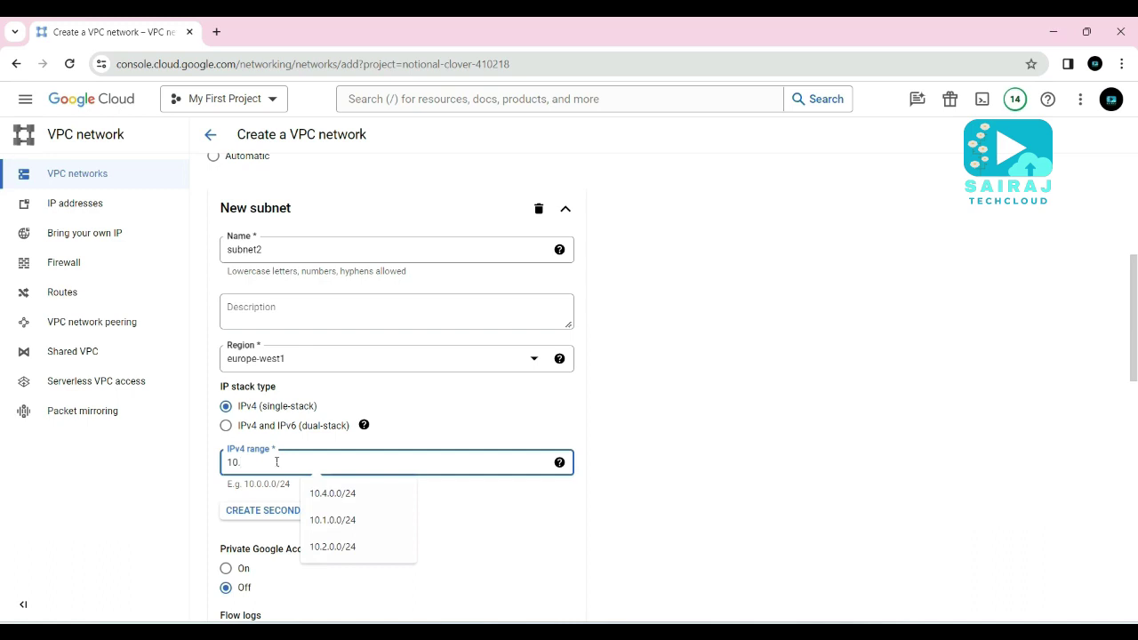
type("5.0.")
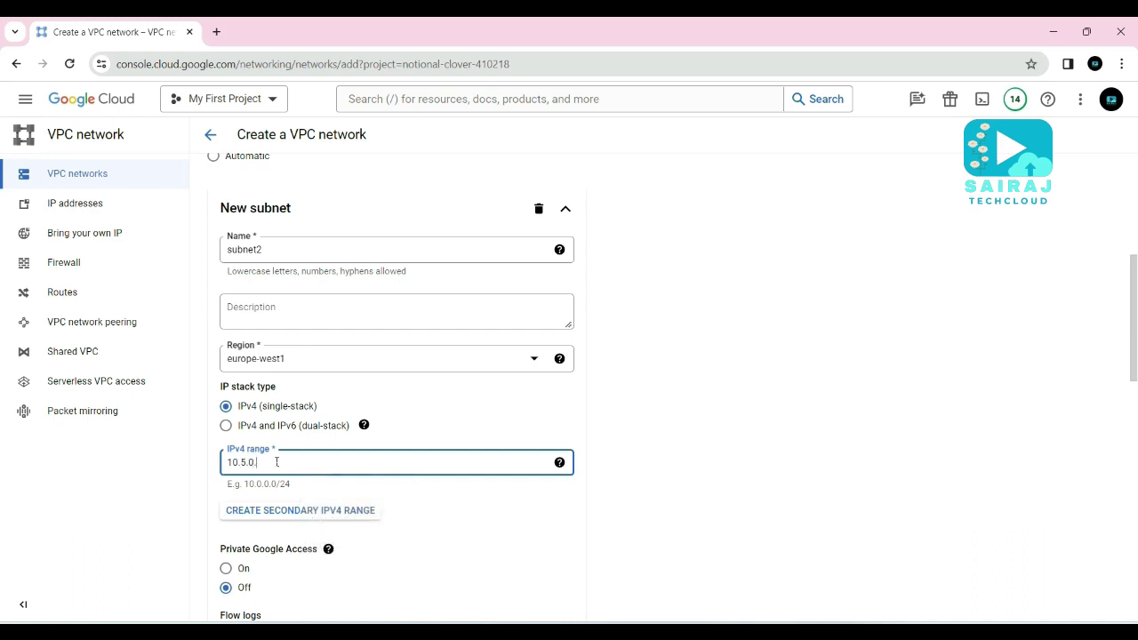
left_click(340, 479)
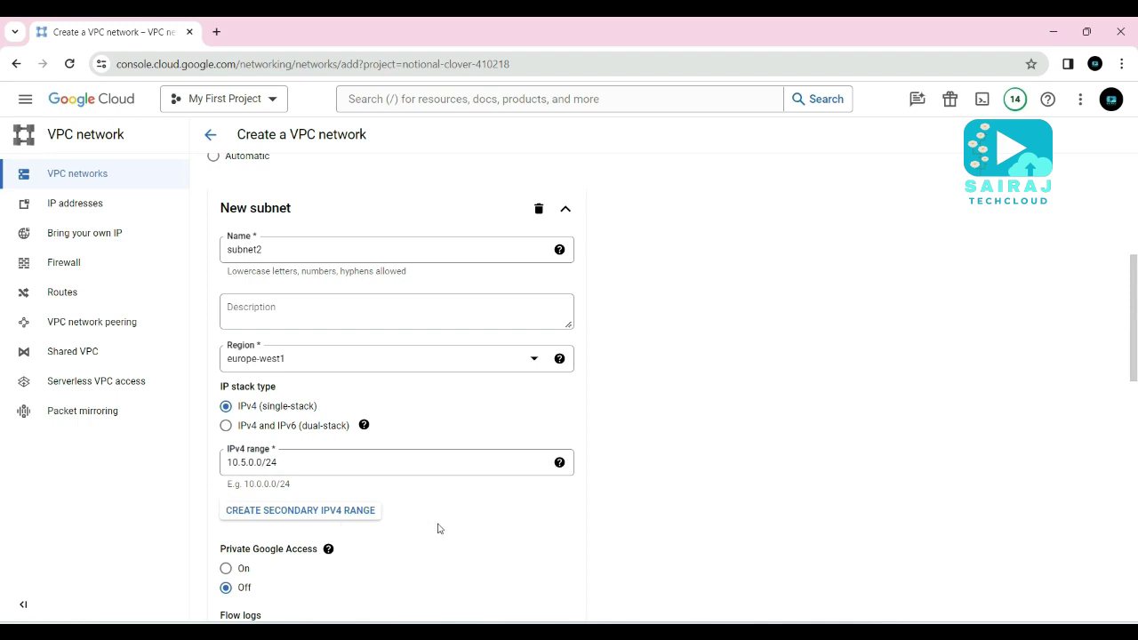
Finish the subnet definition without adding firewall rules, and create the vpc-private-2 network with regional dynamic routing
scroll(437, 529, "down", 3)
left_click(552, 496)
scroll(638, 503, "down", 5)
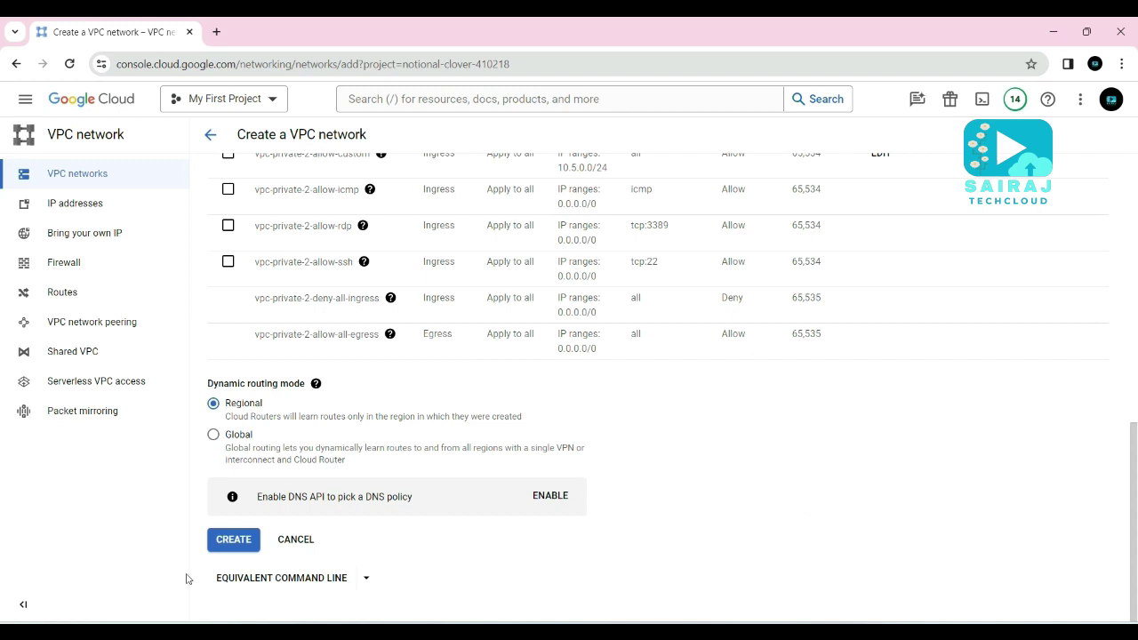
left_click(236, 545)
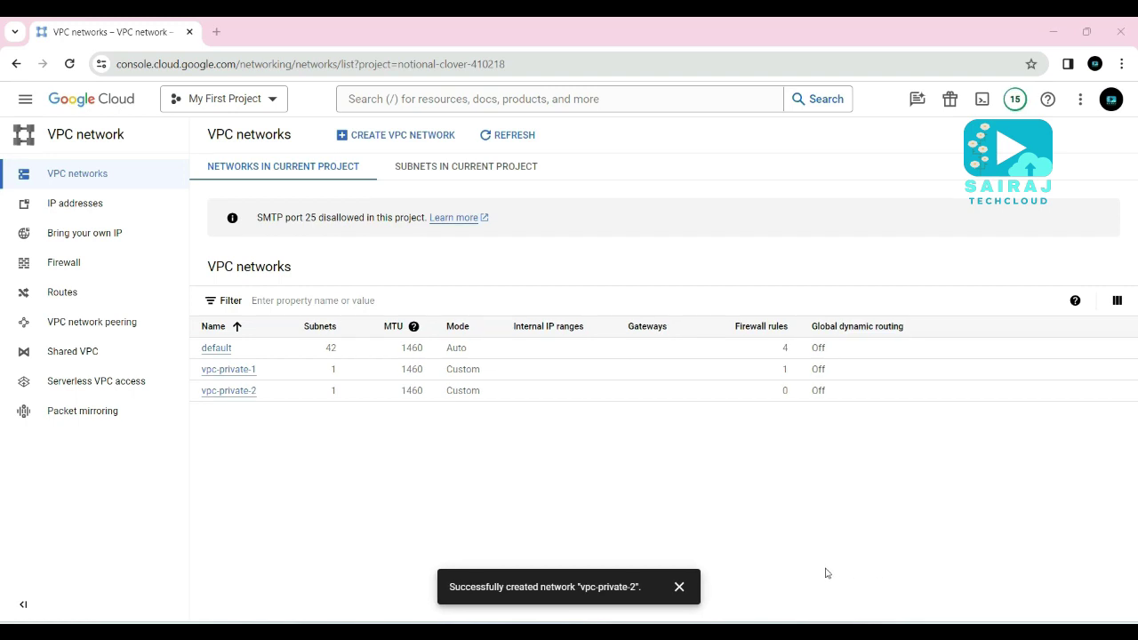
left_click(678, 587)
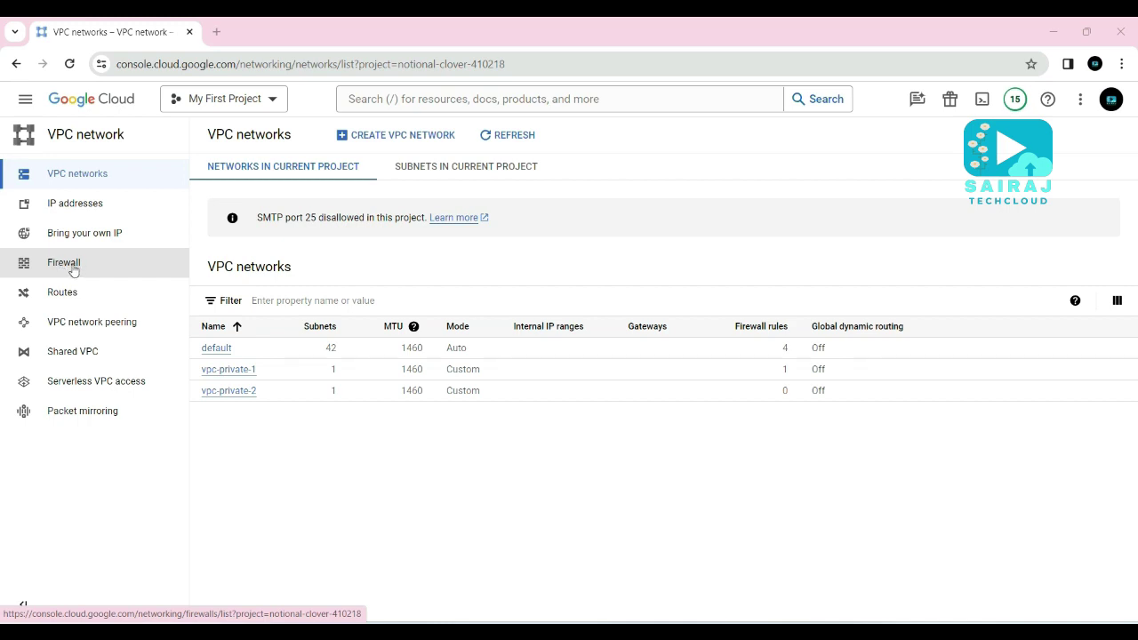
Go to the firewall policies and start a new firewall rule named my-vpc2 on the vpc-private-2 network
left_click(60, 269)
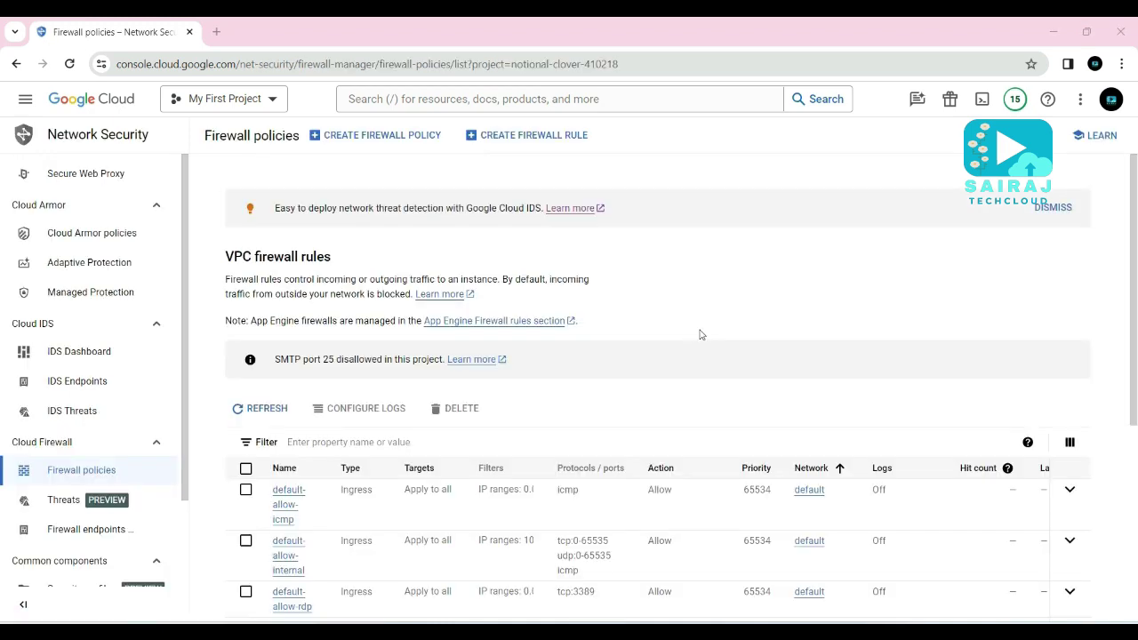
left_click(518, 138)
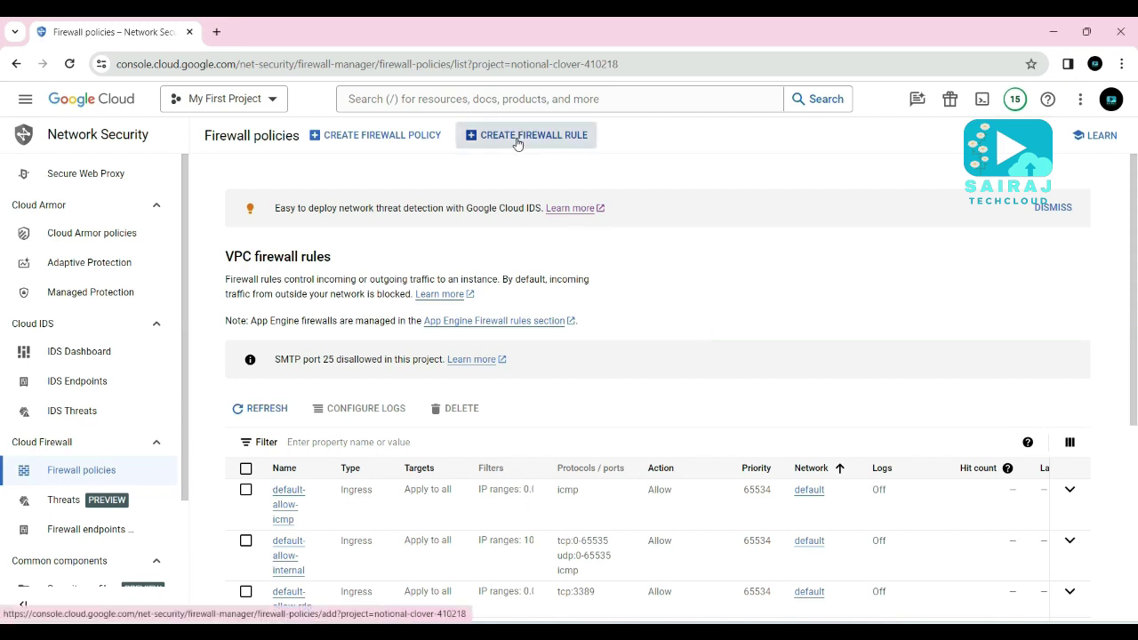
left_click(252, 231)
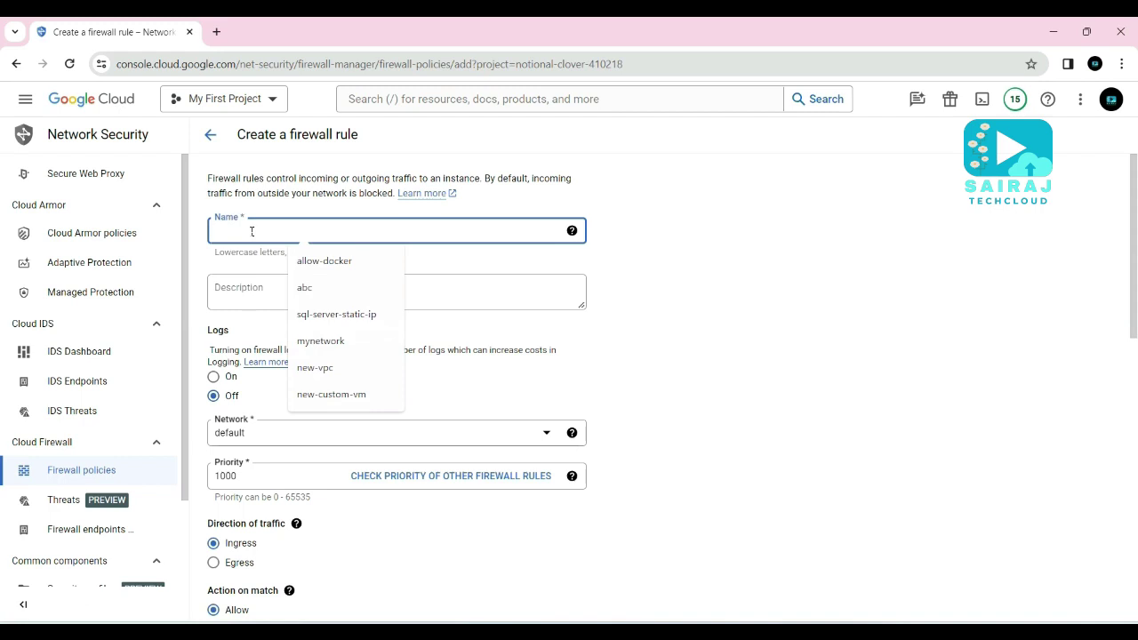
type("my-vpc2")
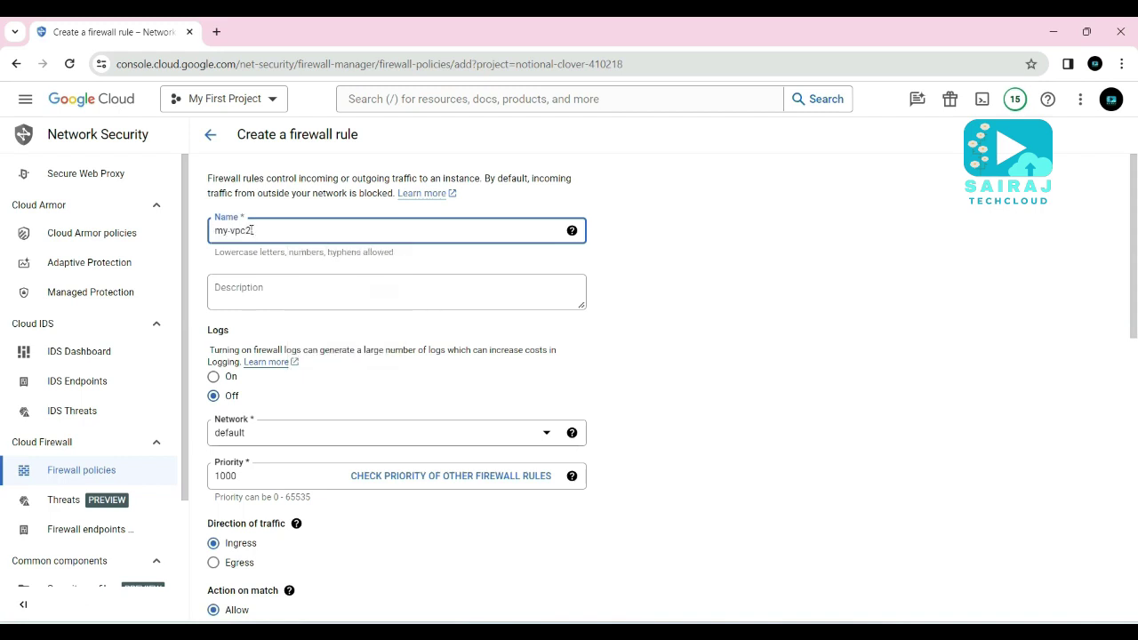
scroll(368, 394, "down", 3)
left_click(272, 214)
left_click(263, 313)
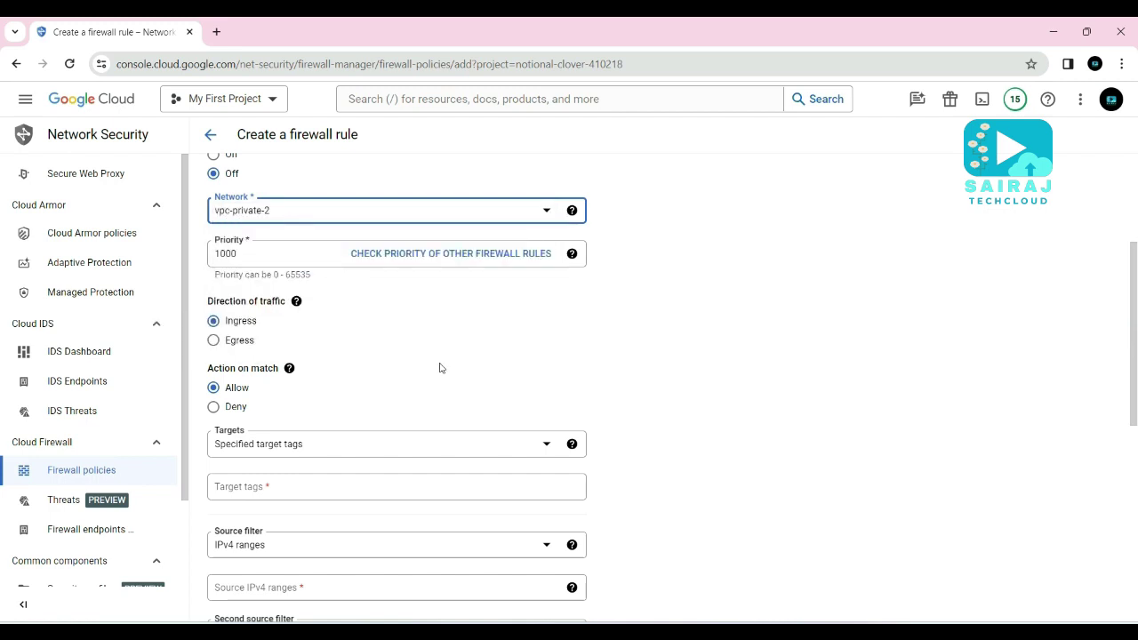
Set the firewall rule's targets to Specified service account
scroll(439, 368, "down", 1)
left_click(346, 370)
left_click(291, 428)
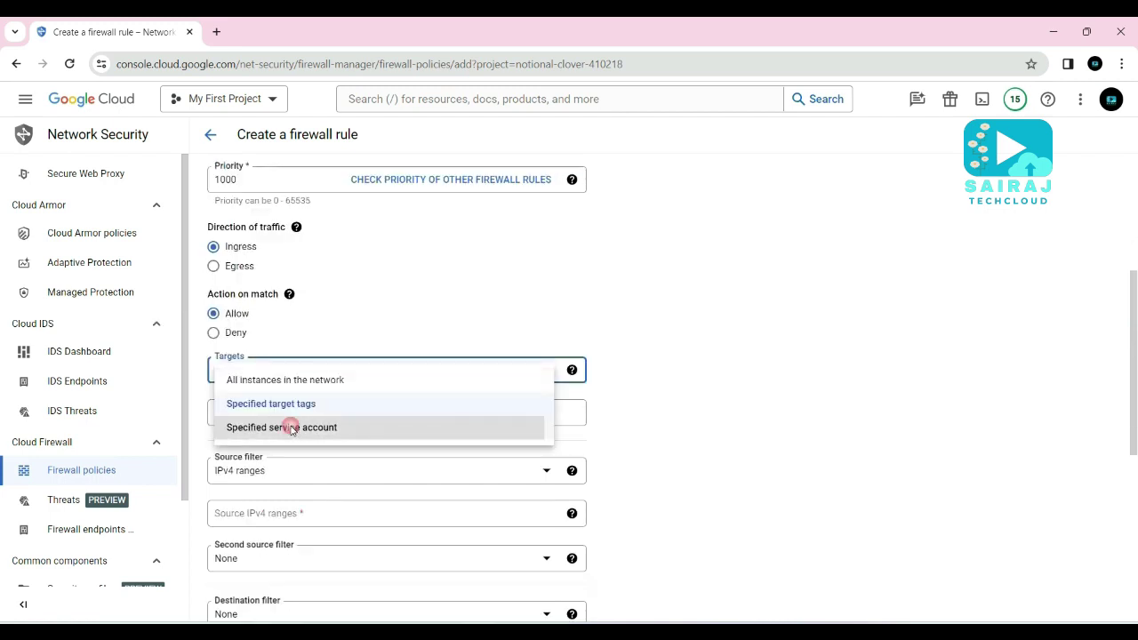
scroll(409, 450, "down", 3)
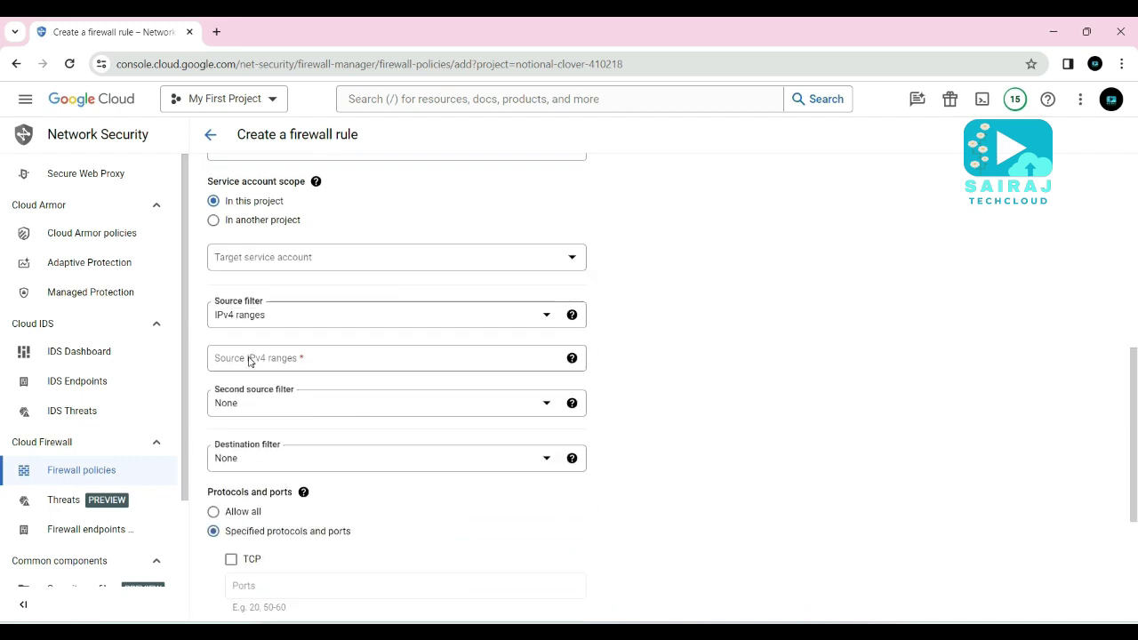
Set the rule's source IPv4 range to 0.0.0.0/0, allow all protocols and ports, and create the rule
left_click(250, 360)
type("0.0.")
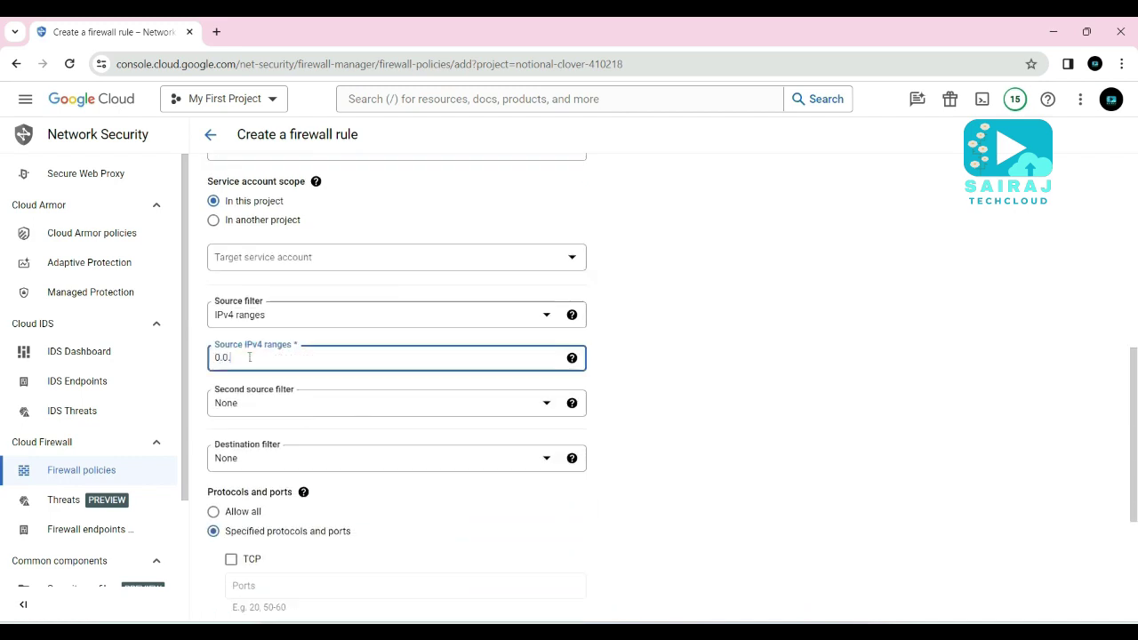
type("0.0/0")
left_click(213, 511)
left_click(234, 540)
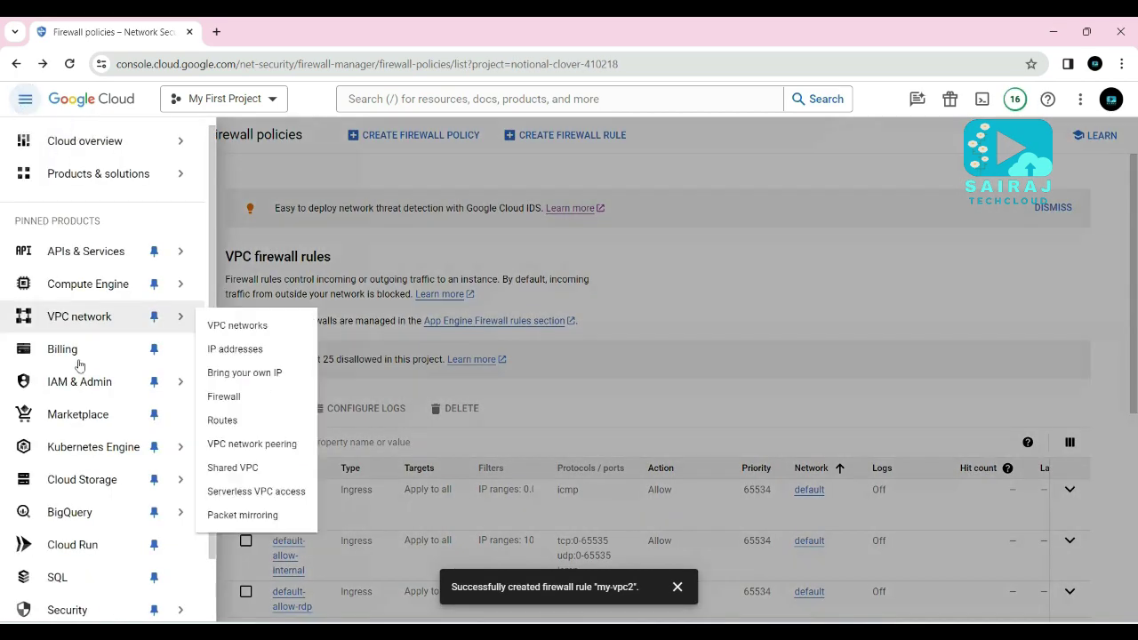
Go to Compute Engine and start a new VM instance named server4 in region europe-west1 (Belgium)
left_click(89, 284)
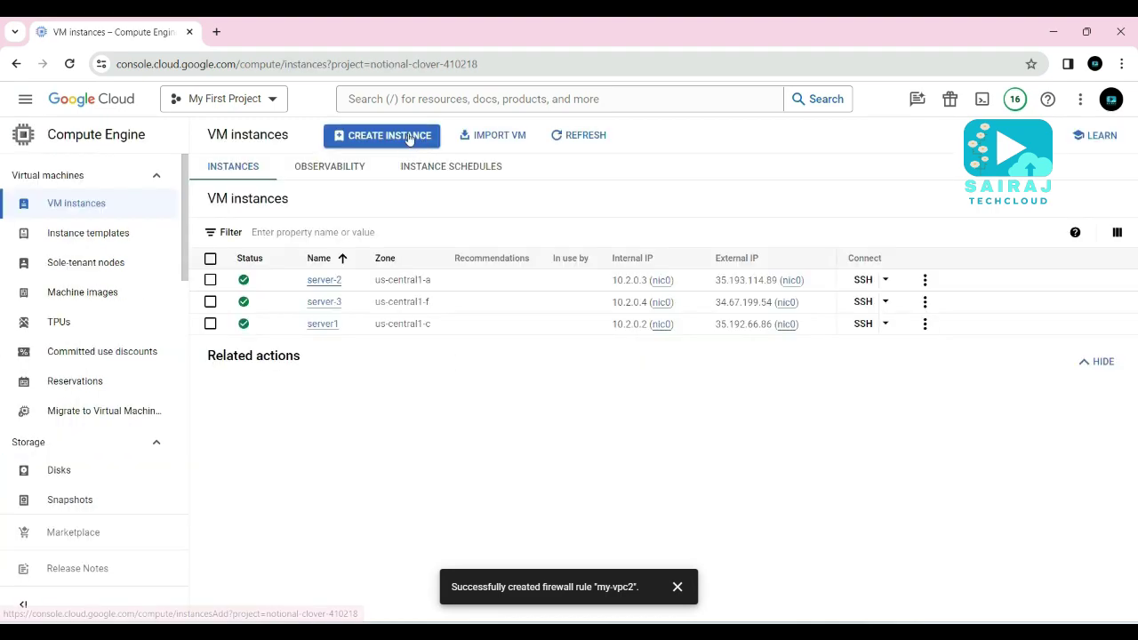
left_click(389, 138)
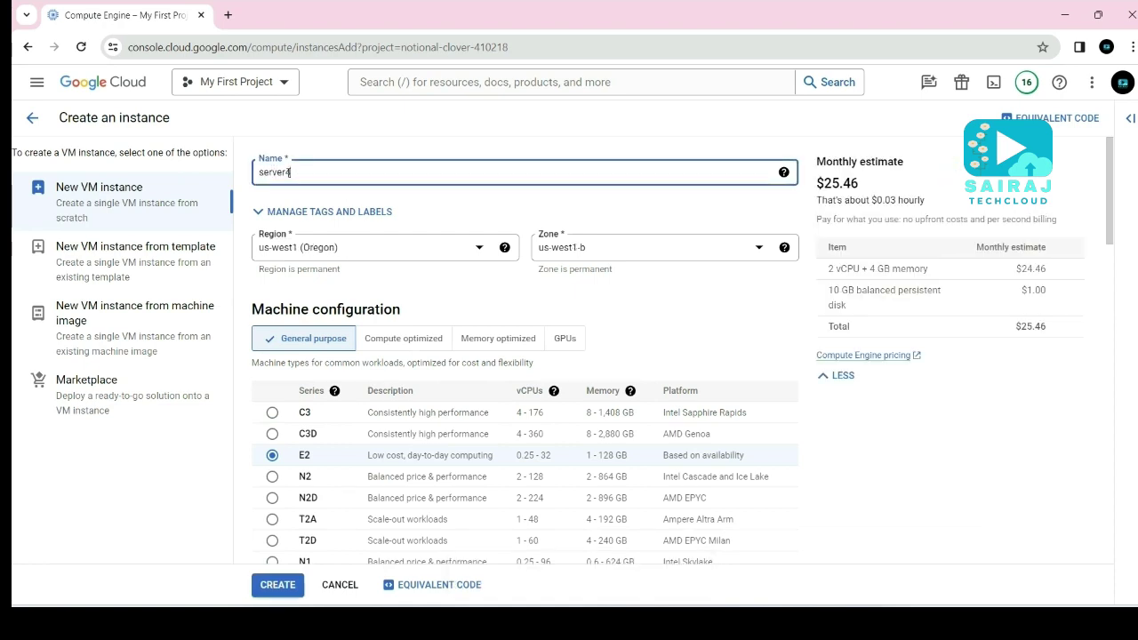
left_click_drag(289, 172, 259, 173)
left_click(333, 185)
left_click(277, 256)
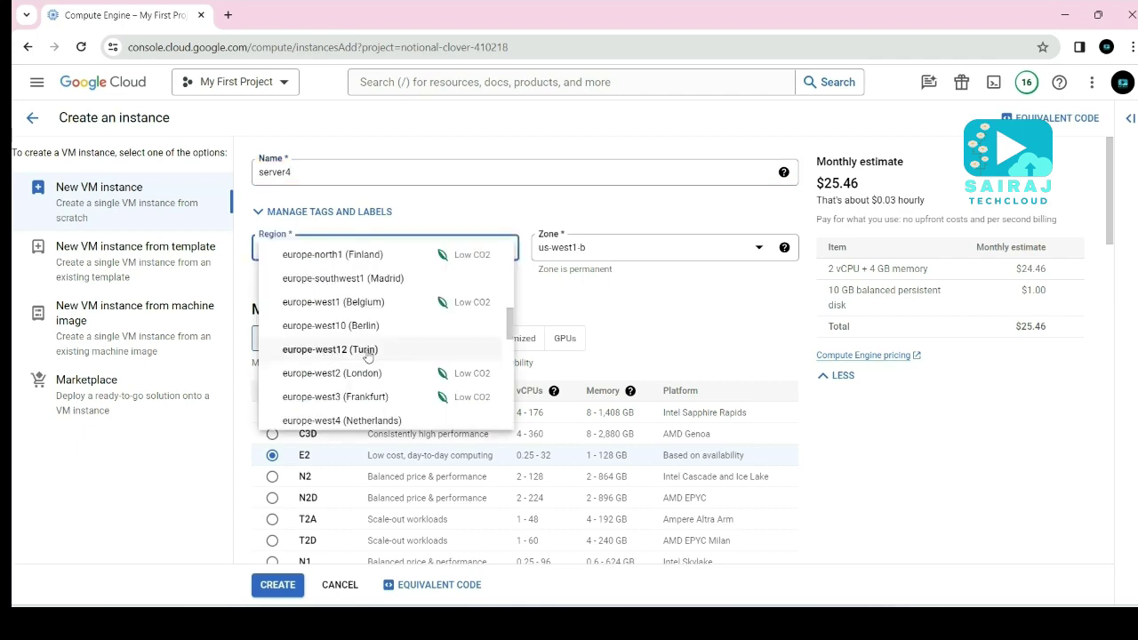
left_click(334, 303)
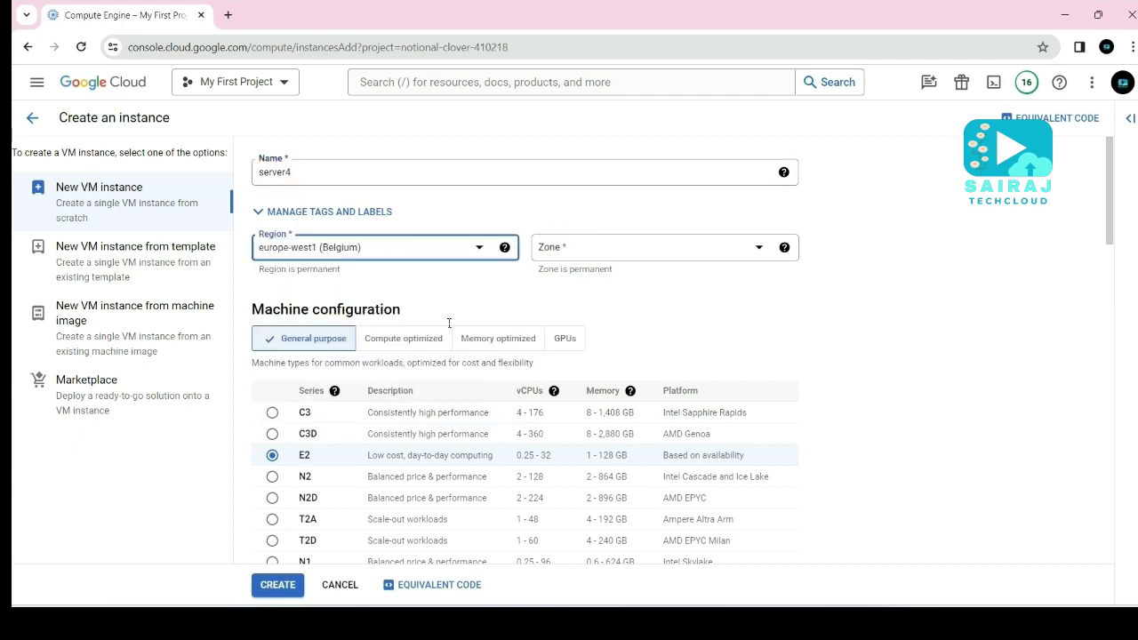
In server4's advanced networking options, assign its network interface to vpc-private-2 with subnet2, and create the instance
scroll(385, 435, "down", 3)
scroll(387, 433, "down", 10)
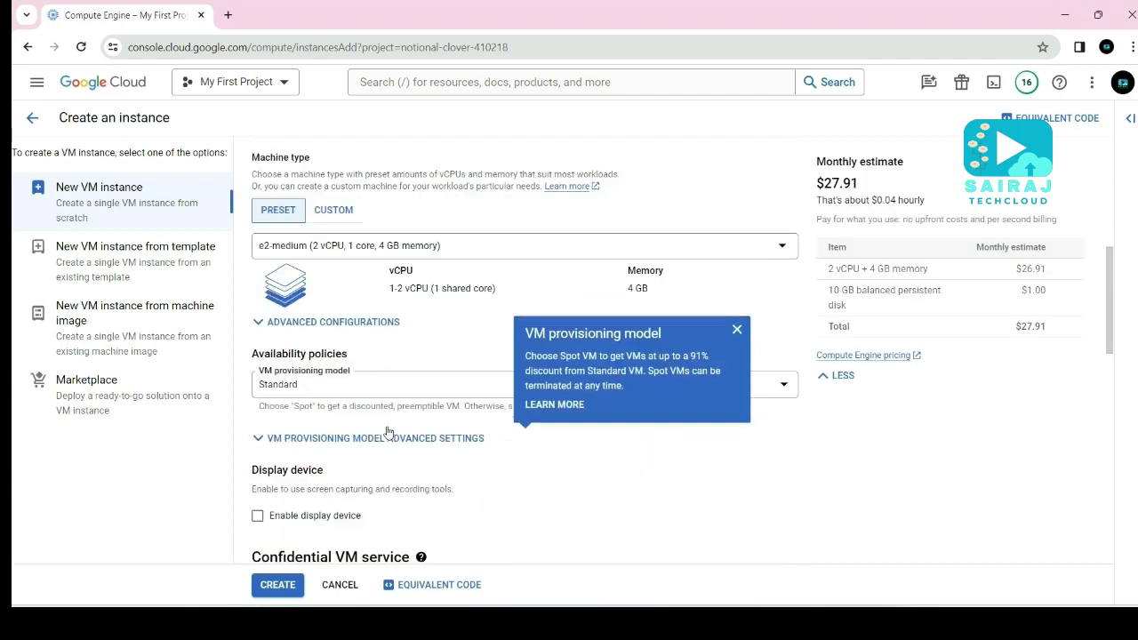
scroll(502, 416, "down", 10)
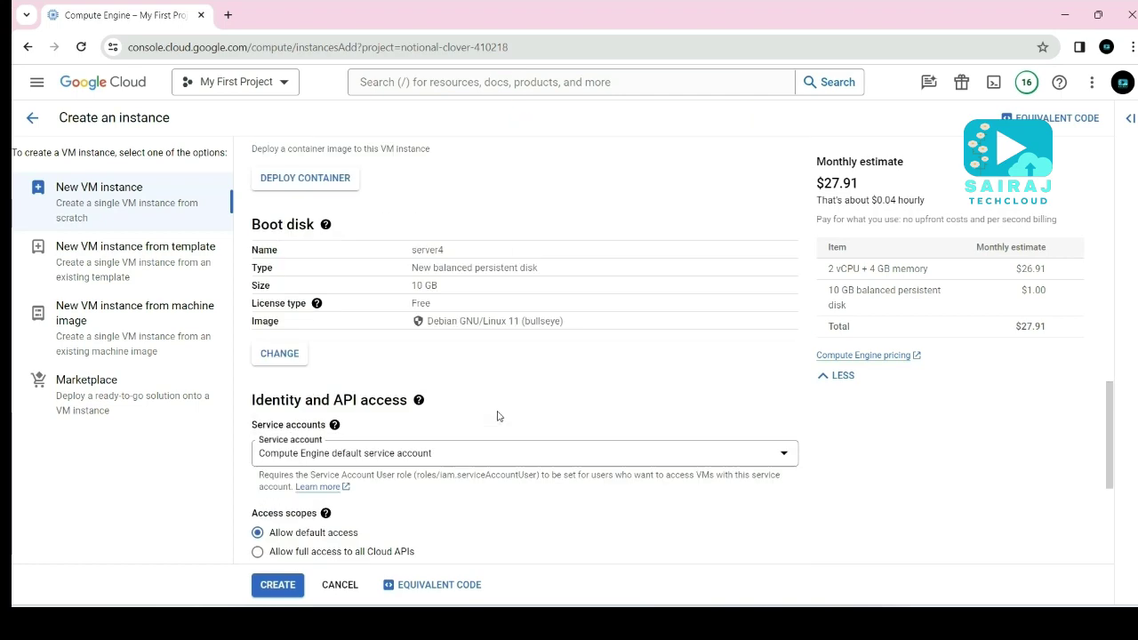
left_click(455, 518)
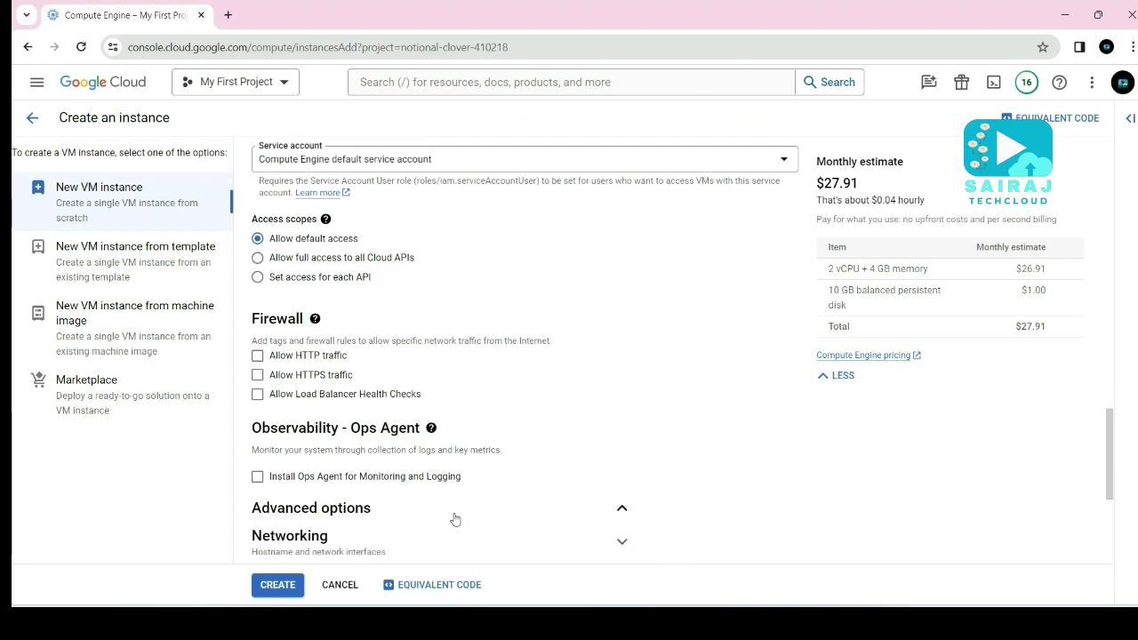
scroll(358, 483, "down", 3)
left_click(368, 402)
scroll(453, 460, "down", 5)
scroll(461, 458, "down", 3)
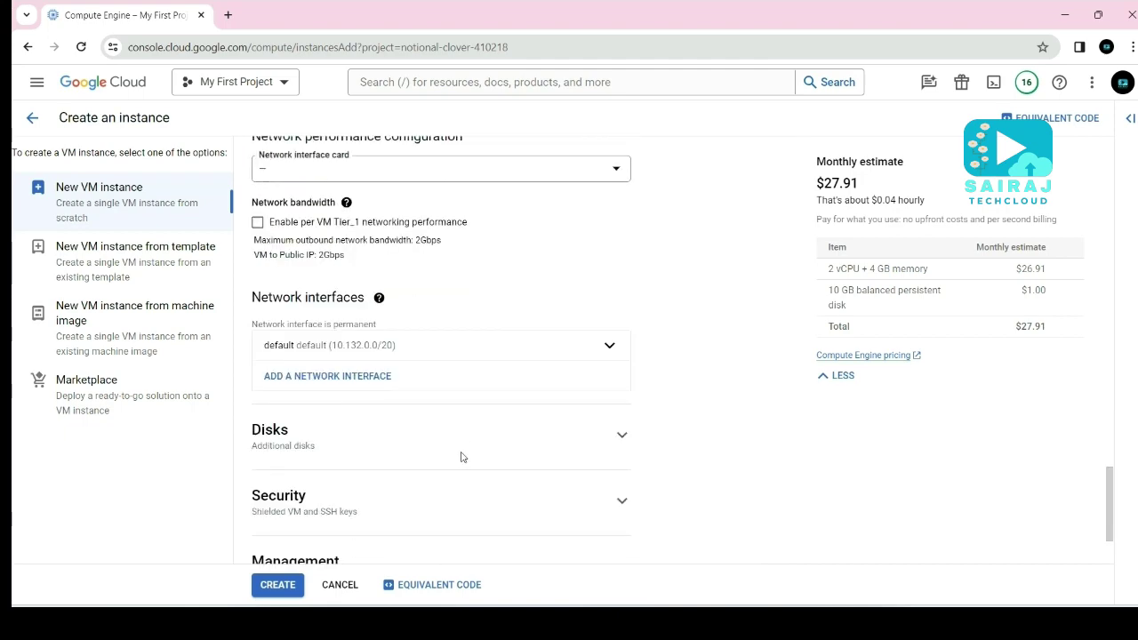
left_click(460, 348)
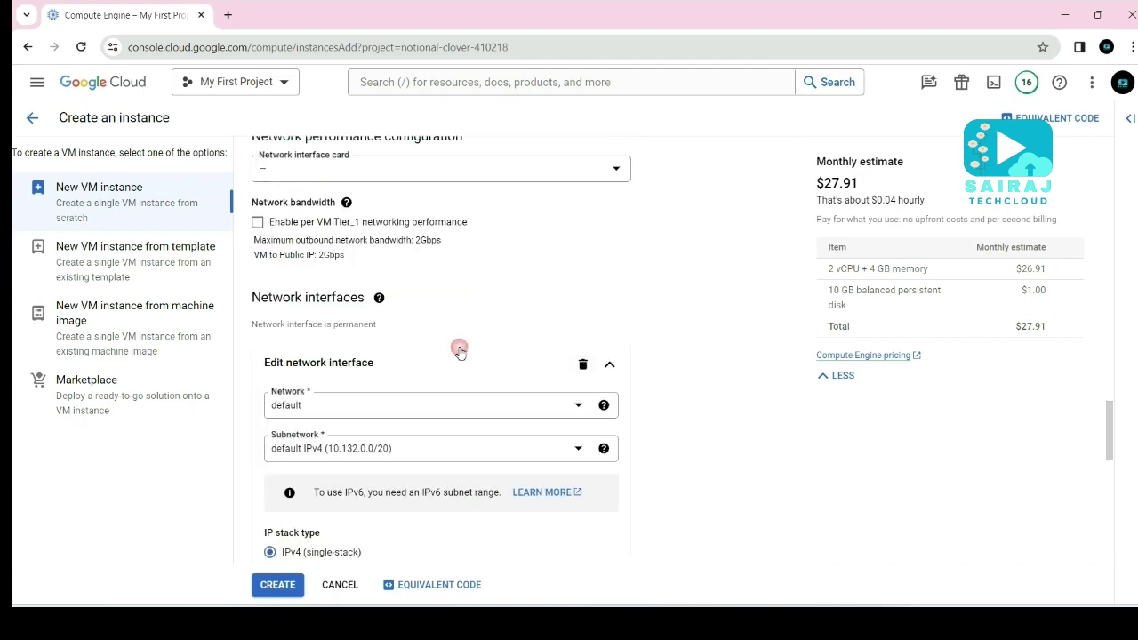
left_click(409, 408)
left_click(336, 459)
scroll(482, 498, "down", 7)
left_click(573, 407)
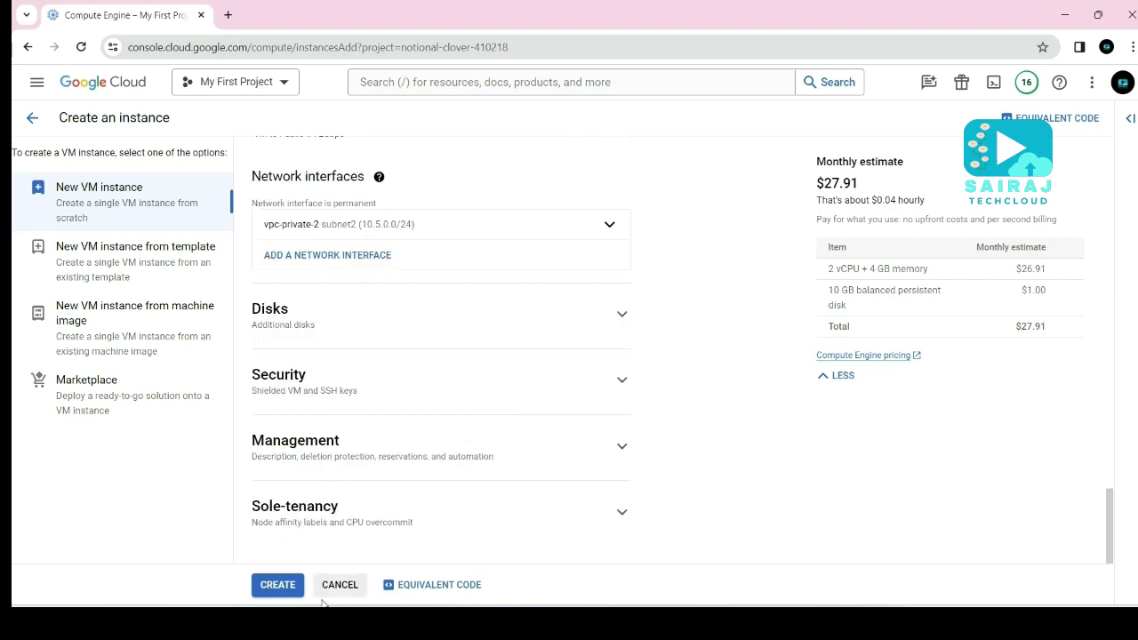
left_click(277, 587)
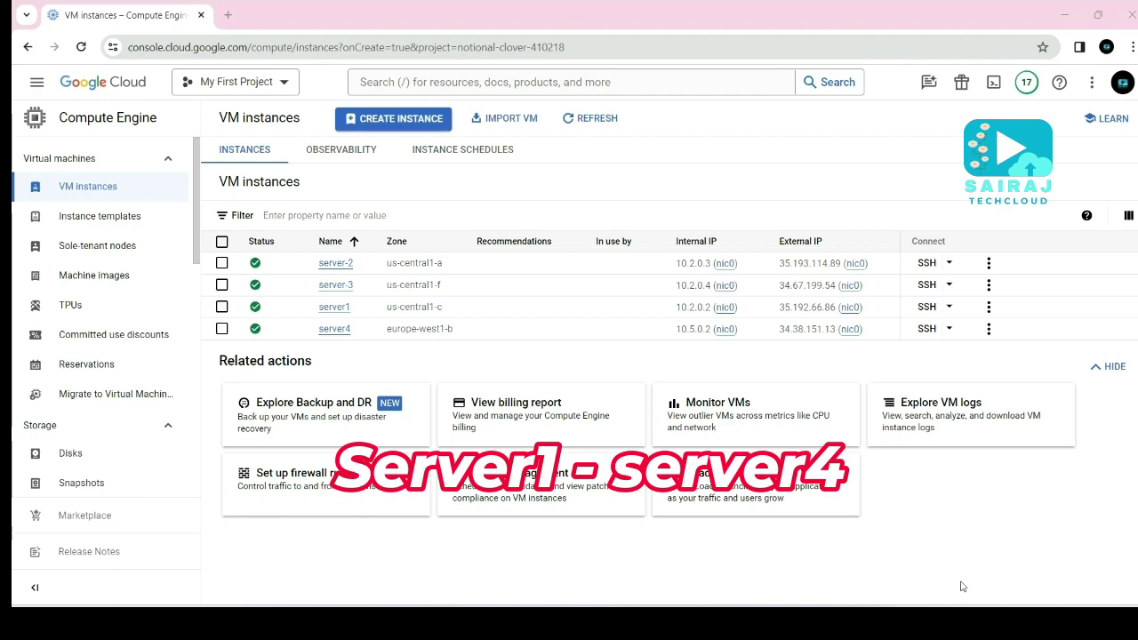
Clear the server1 SSH terminal, then open an SSH session to server4 and return to the VM instances list
mouse_move(849, 583)
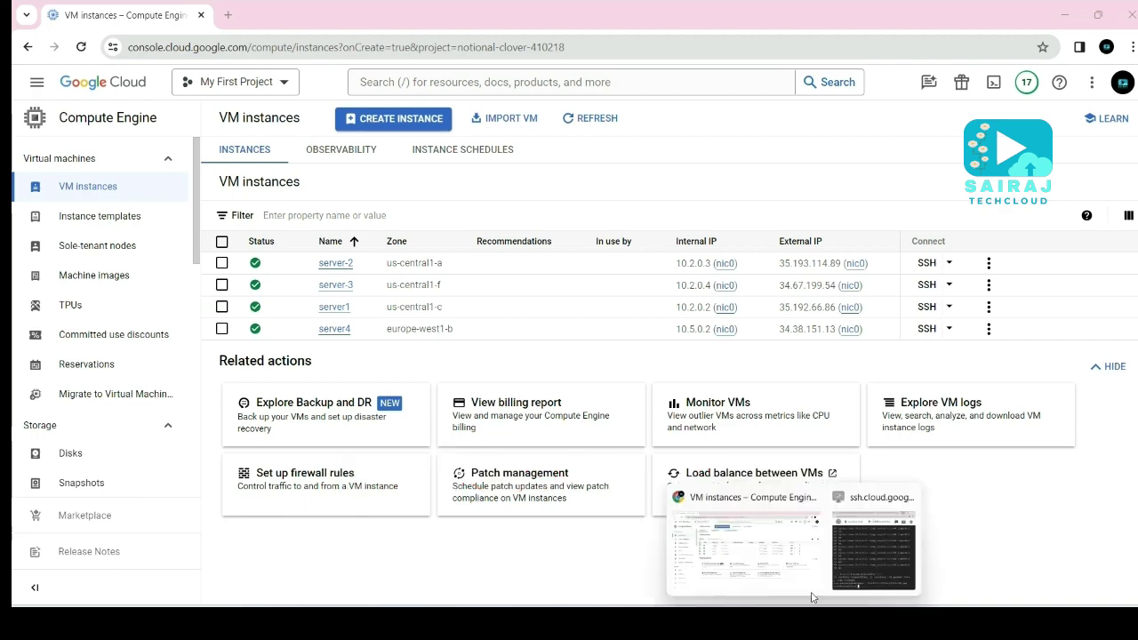
left_click(859, 562)
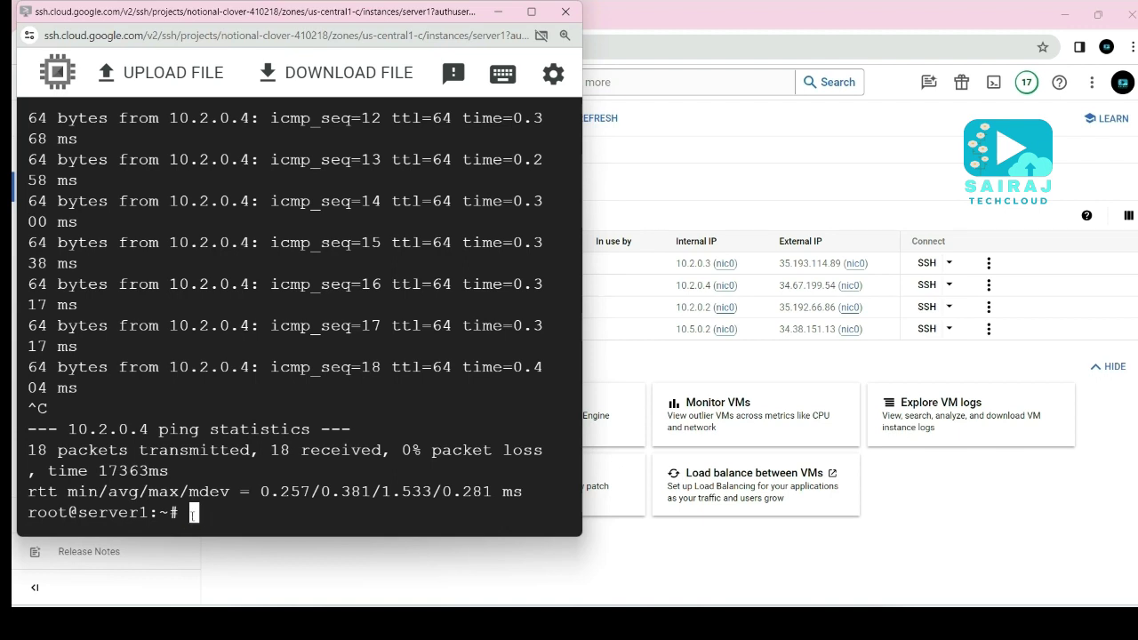
key("ctrl+l")
left_click(498, 12)
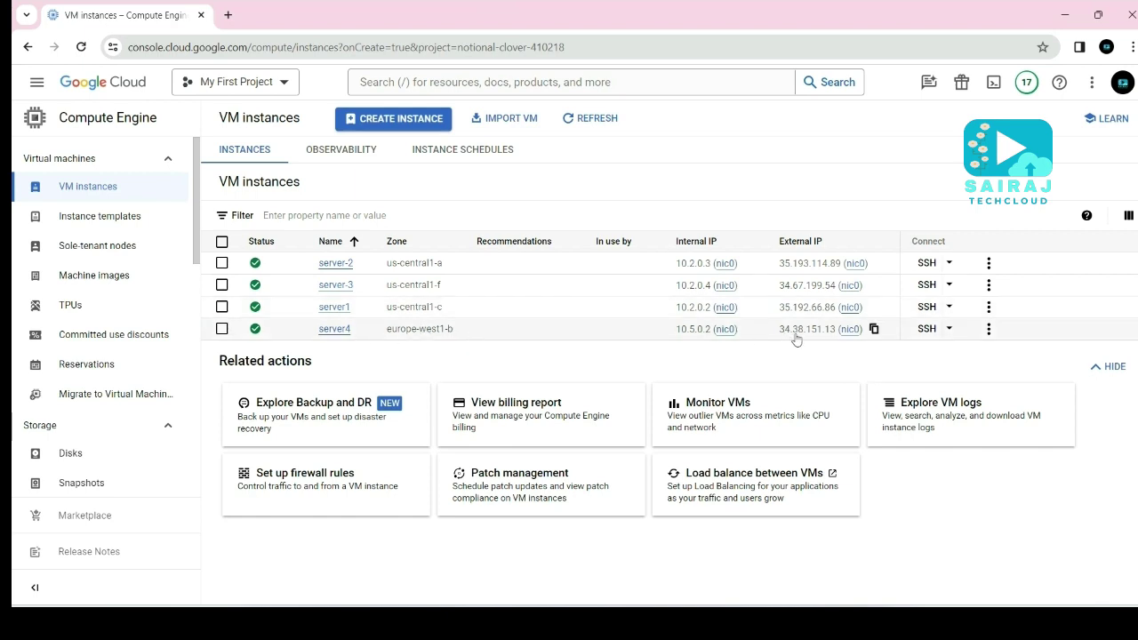
left_click(926, 329)
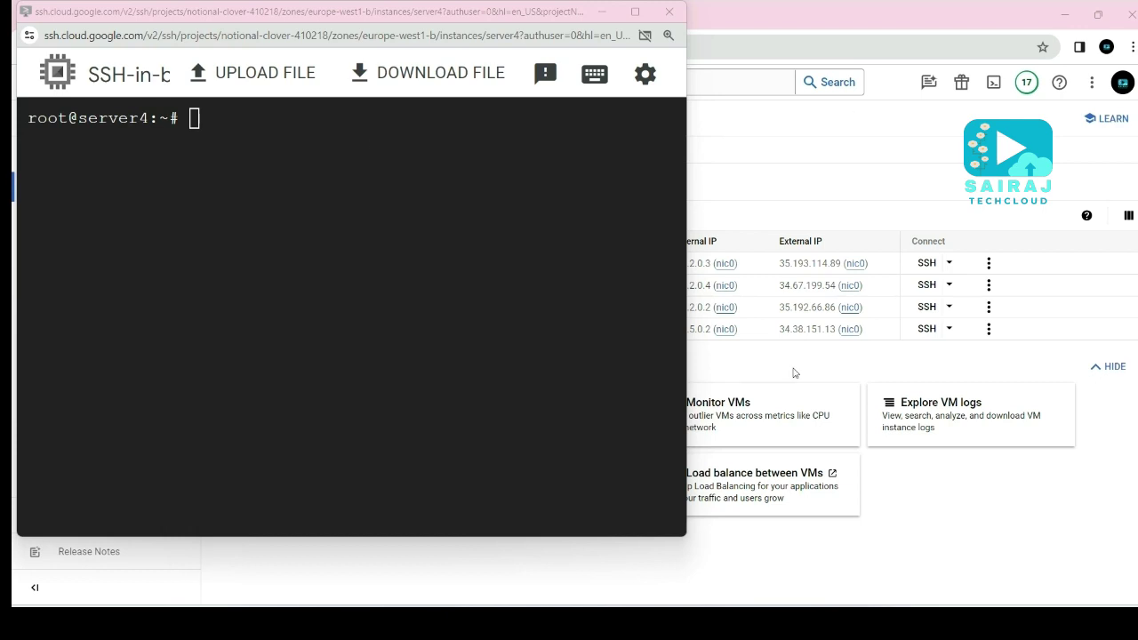
left_click(851, 116)
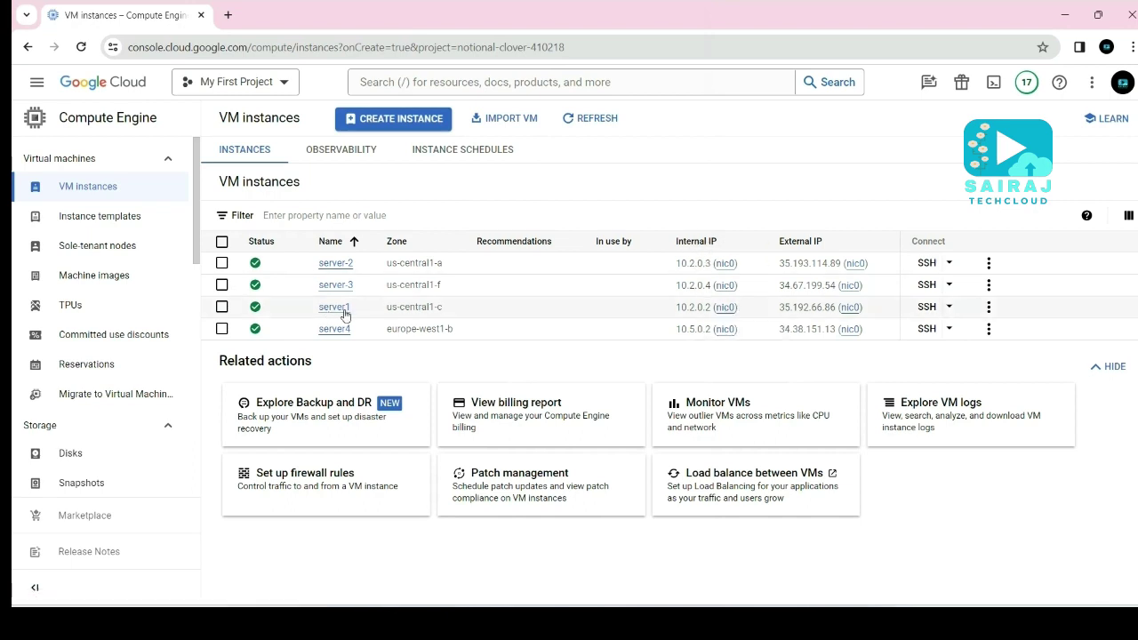
Copy server1's internal IP address from the VM instances list and return to server4's SSH session
left_click_drag(317, 307, 744, 307)
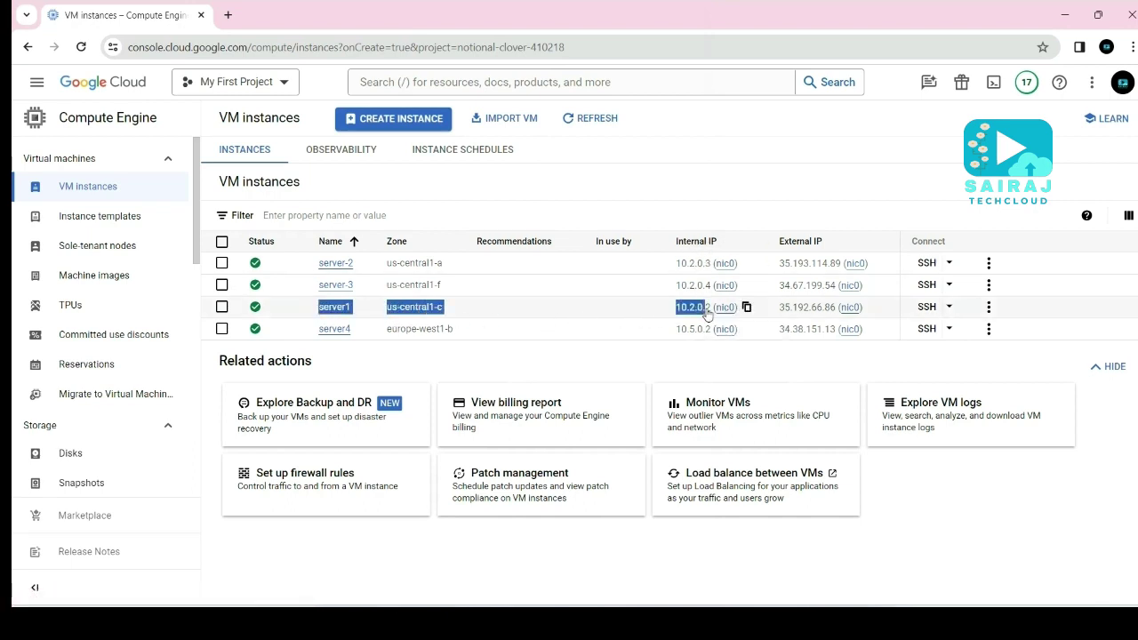
left_click(754, 374)
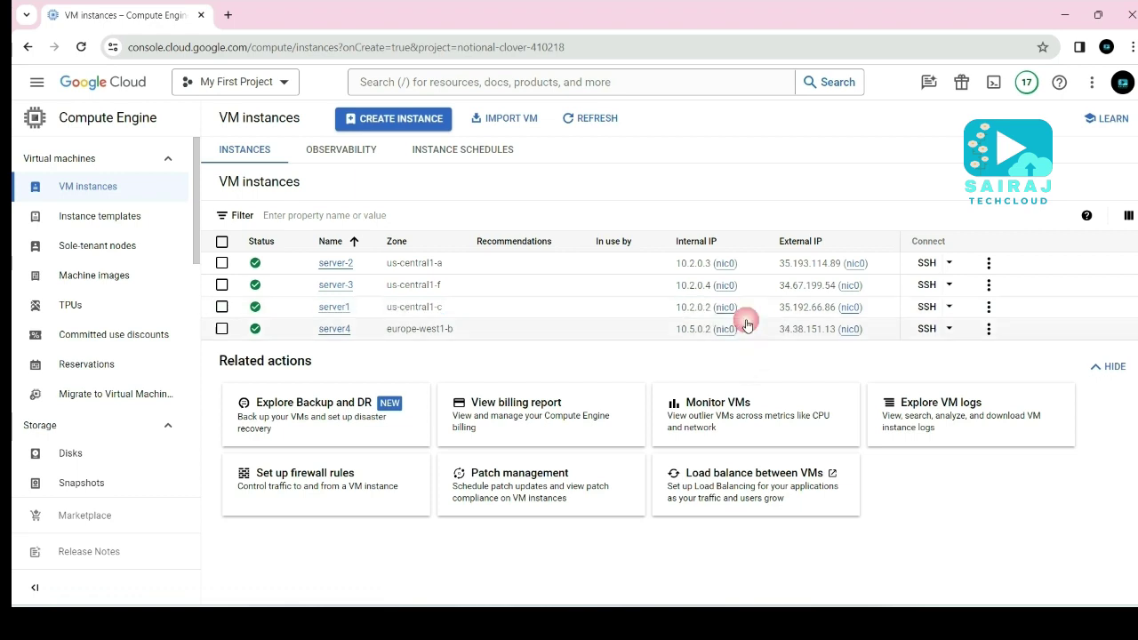
left_click(748, 309)
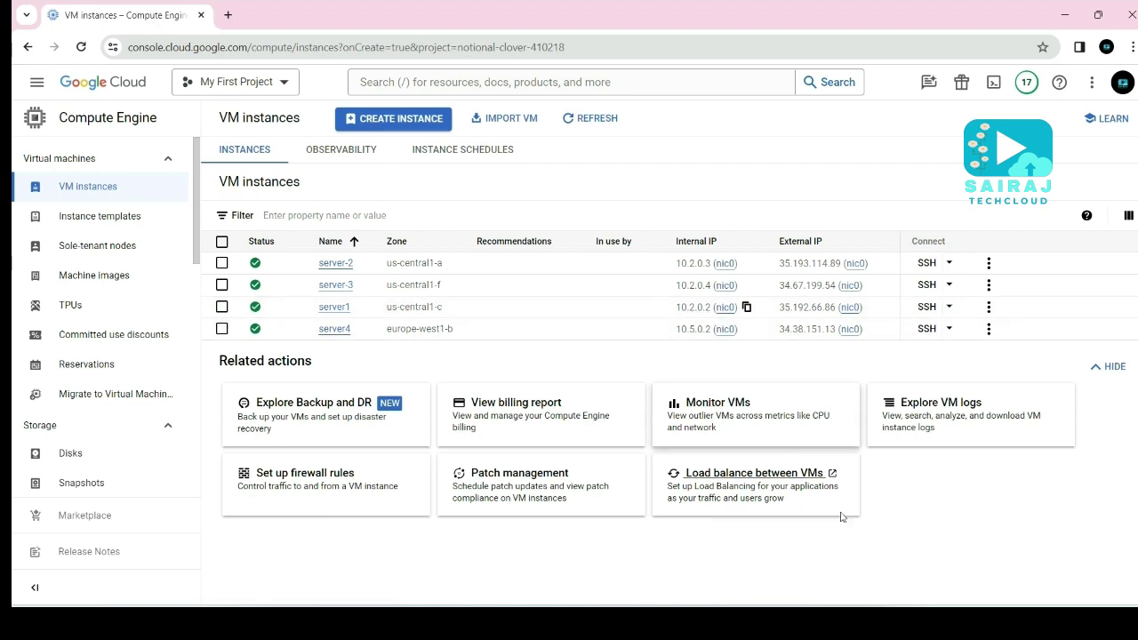
left_click(890, 622)
left_click(202, 126)
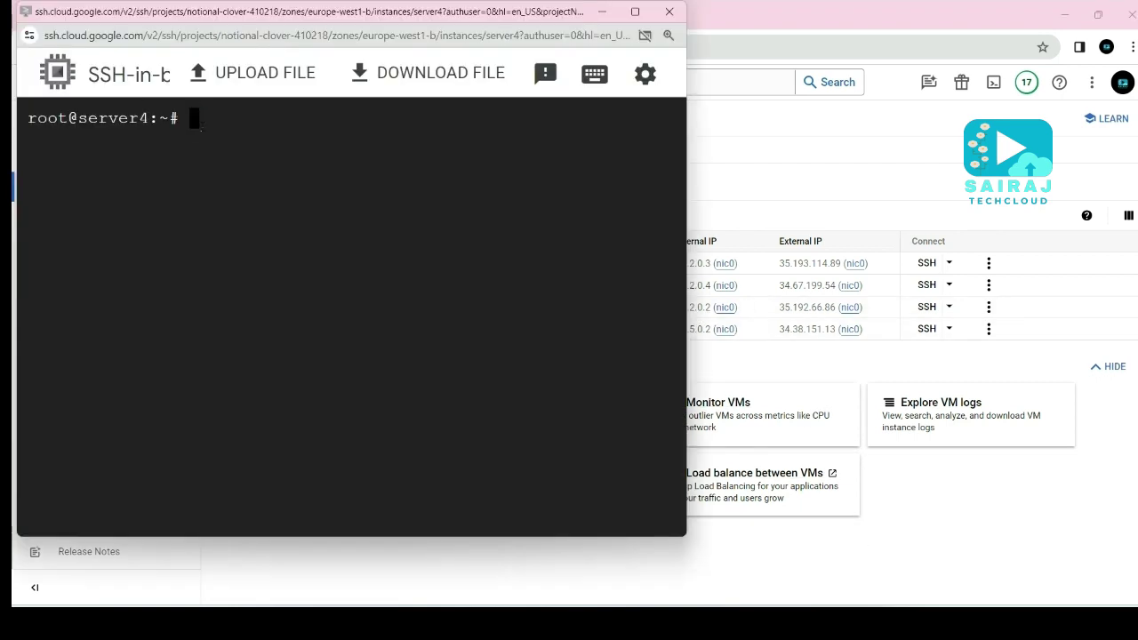
Run sudo ping 10.2.0.2 in server4's SSH session to test the connection to server1's internal IP
left_click_drag(148, 119, 78, 121)
left_click(195, 119)
type("sudo ping 10.")
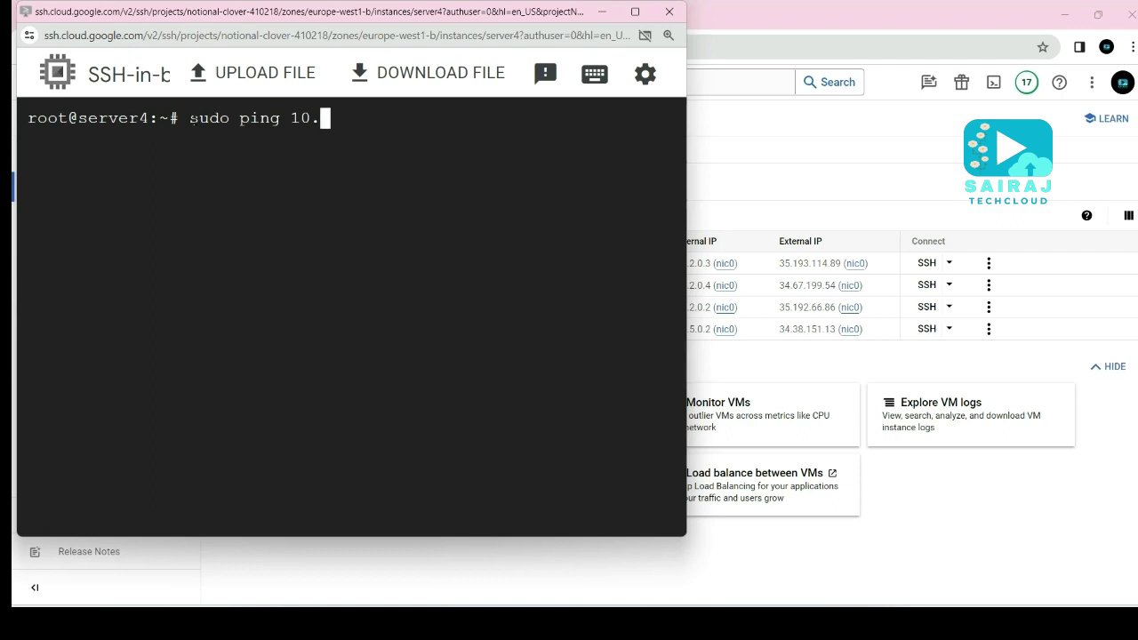
type("2.0.2")
left_click_drag(684, 175, 623, 176)
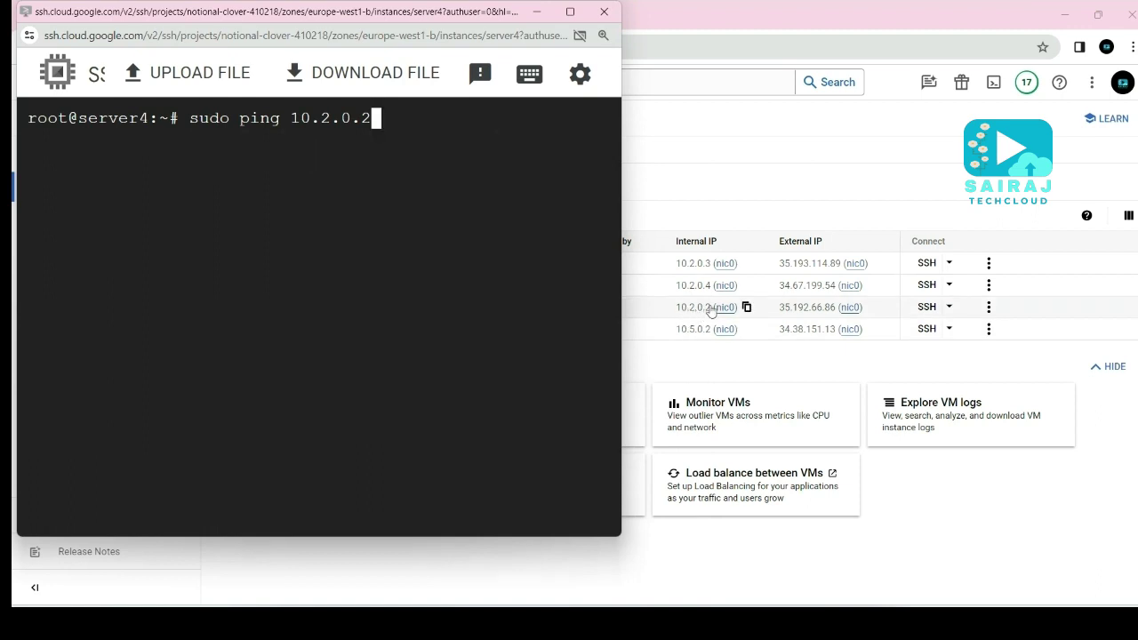
left_click(381, 118)
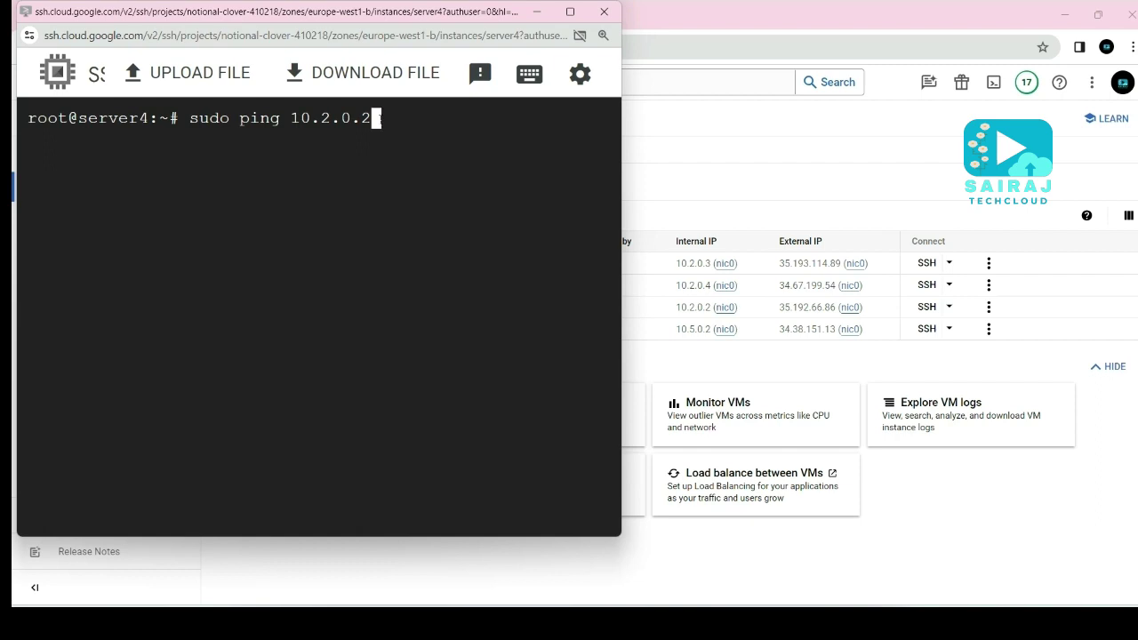
key("Return")
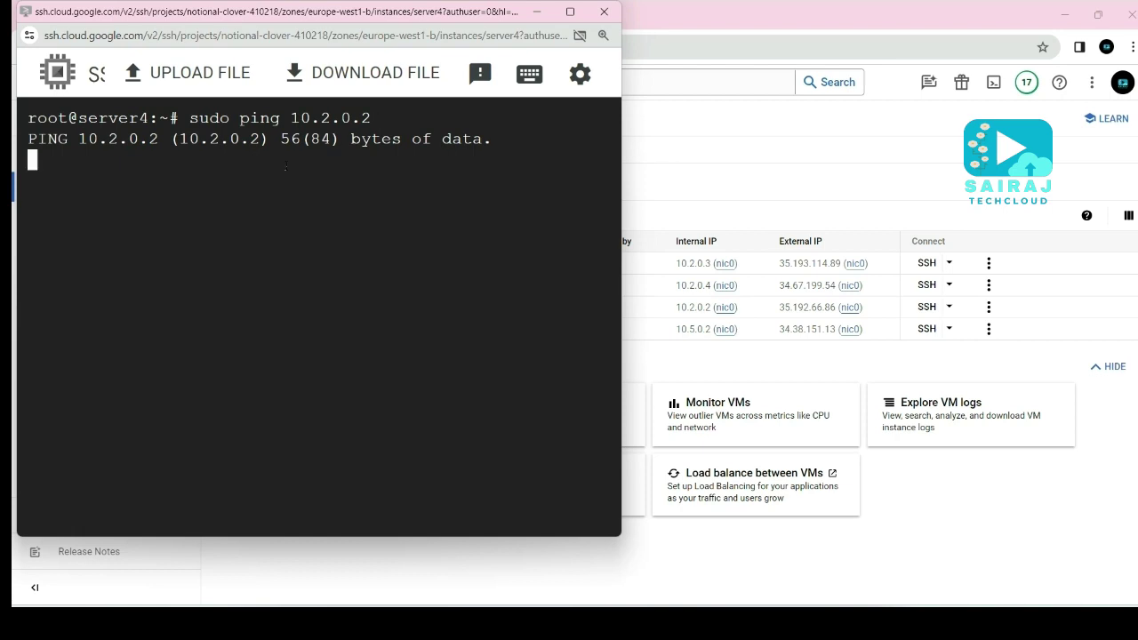
Switch to server1's SSH session and run sudo ping 10.5.0.2 to test the connection to server4's internal IP
left_click(536, 12)
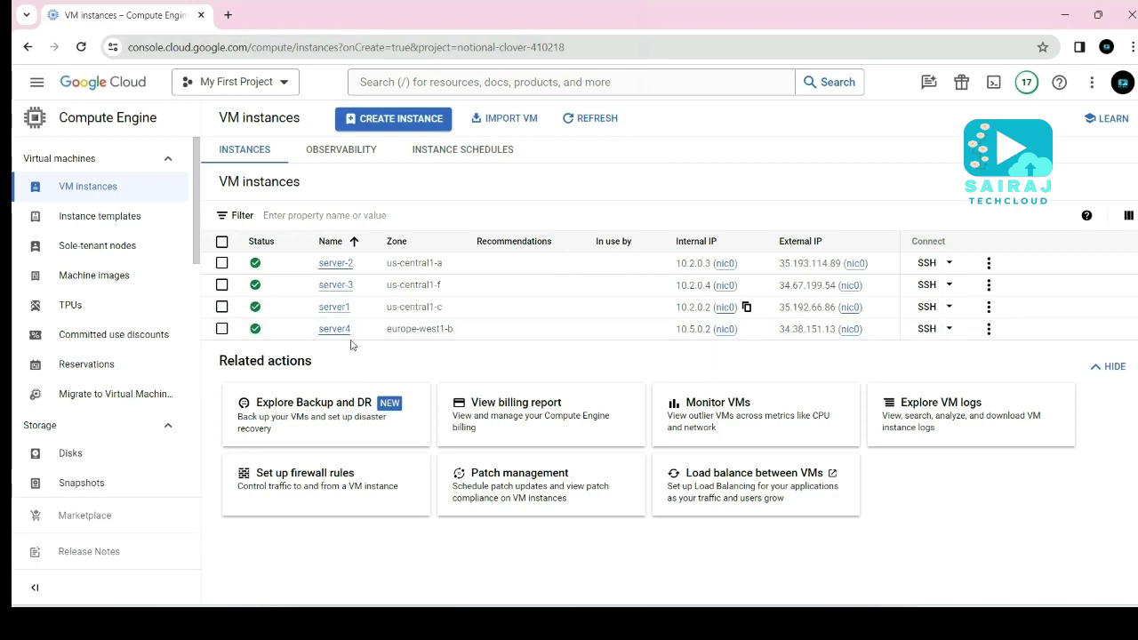
mouse_move(826, 622)
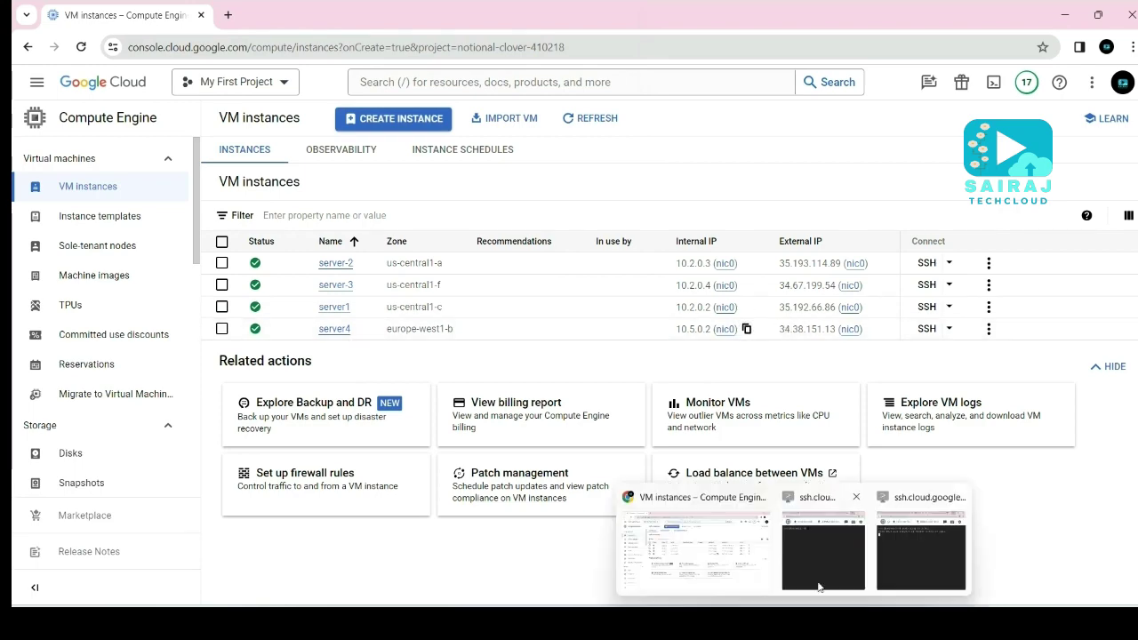
left_click(822, 559)
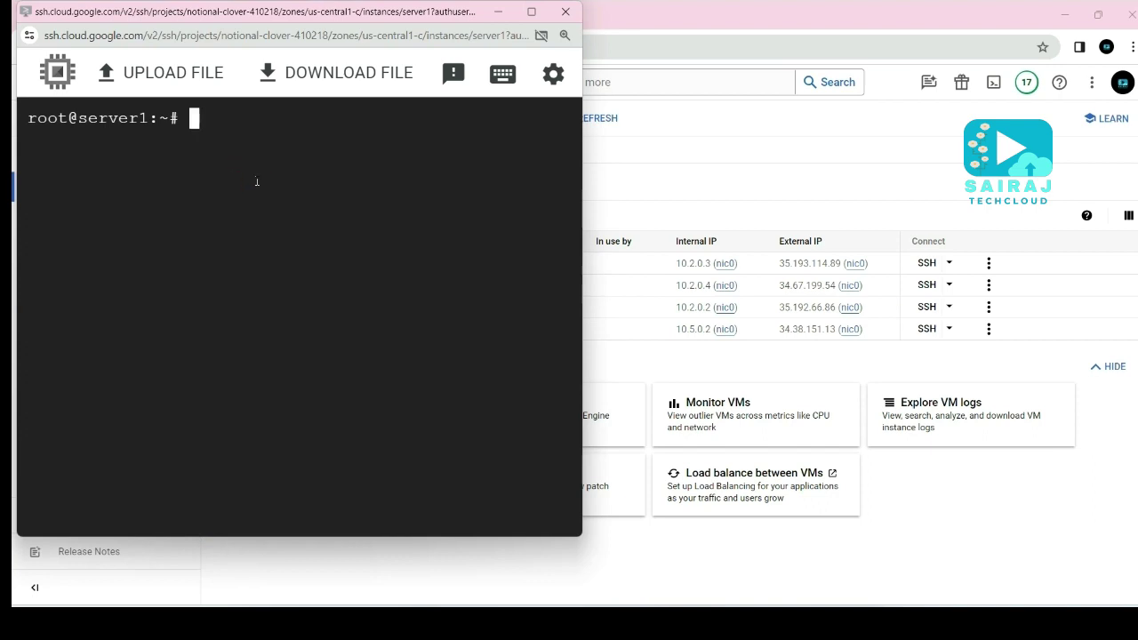
type("sudo p")
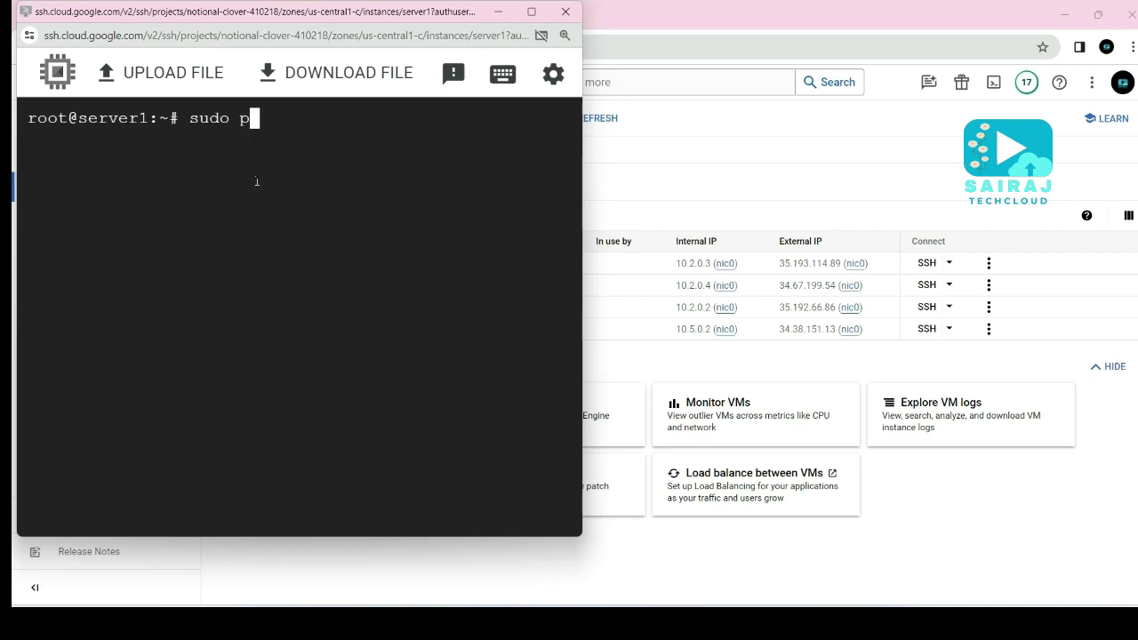
type("ing")
key("ctrl+v")
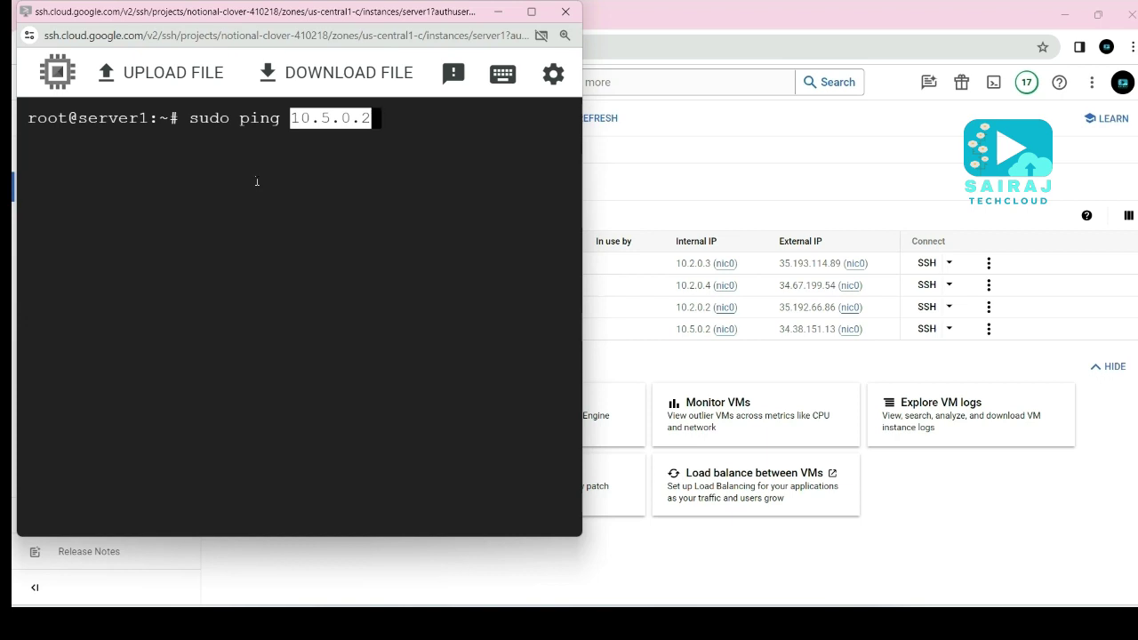
key("Return")
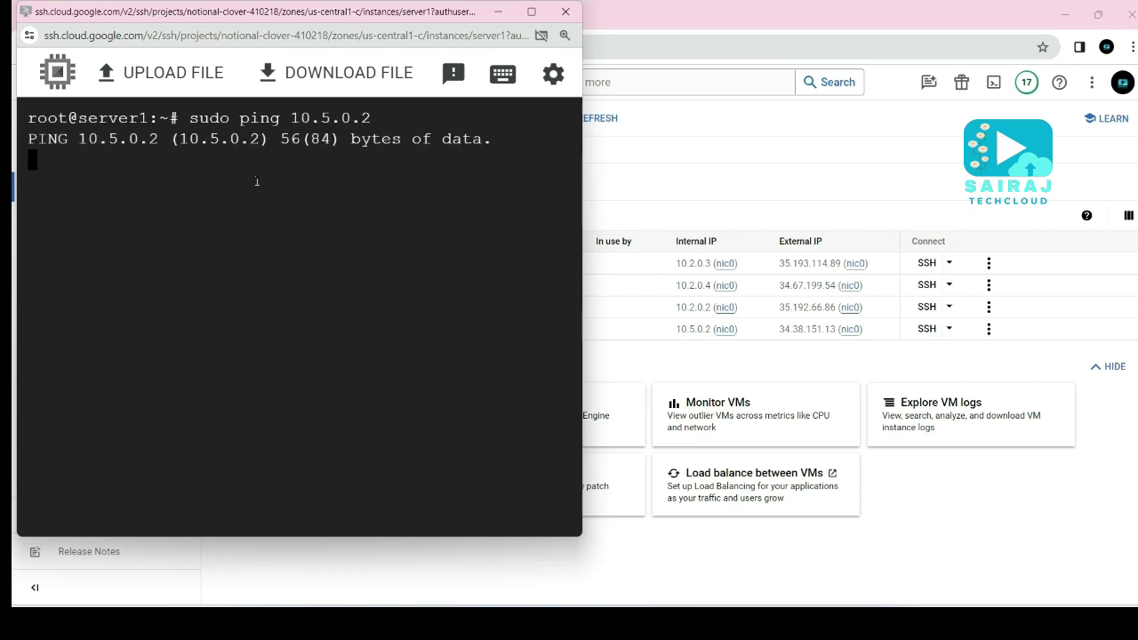